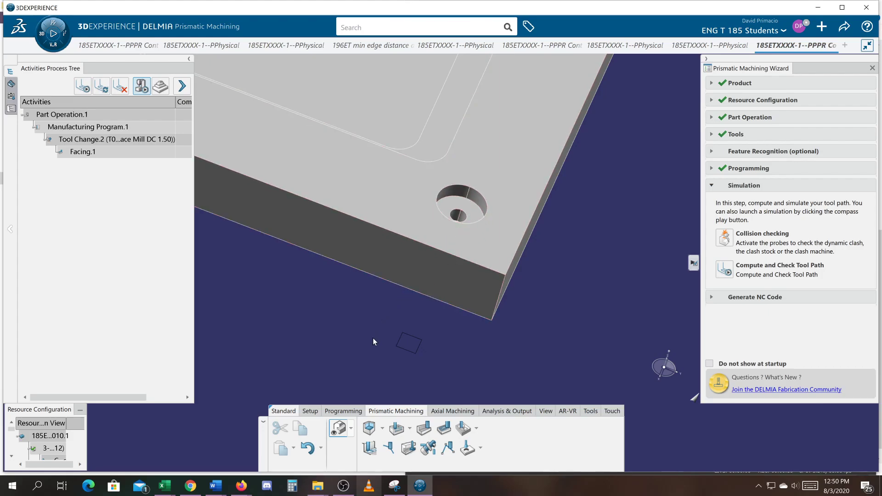
- Try a pocketing operation under Manufacturing Program.1 using the corner counterbore's floor as bottom and the part's upper face as top
middle_click_drag(364, 330, 370, 324)
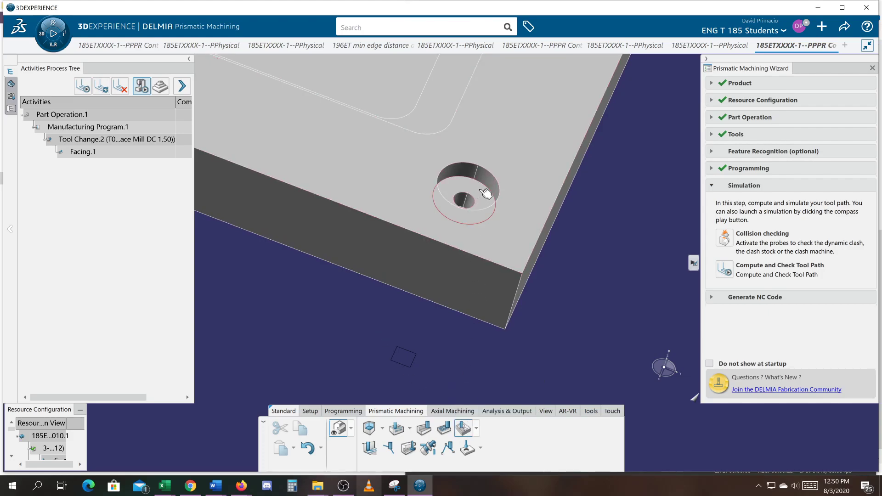
left_click(86, 127)
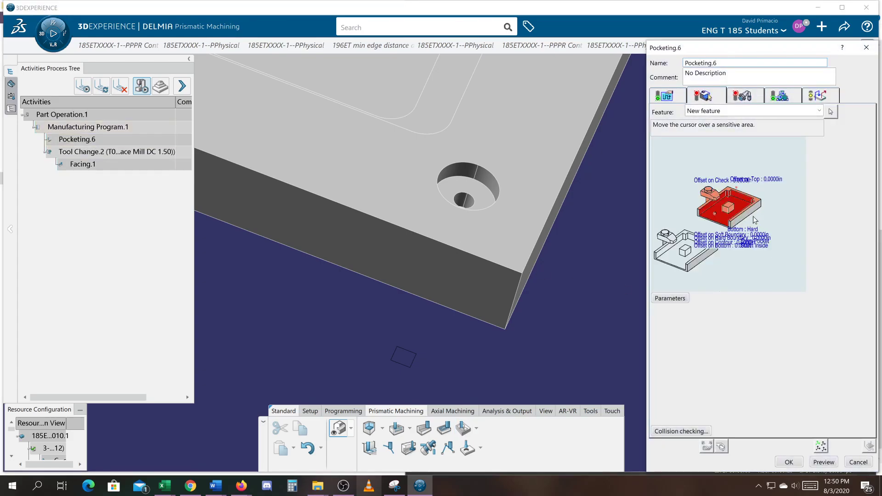
left_click(743, 210)
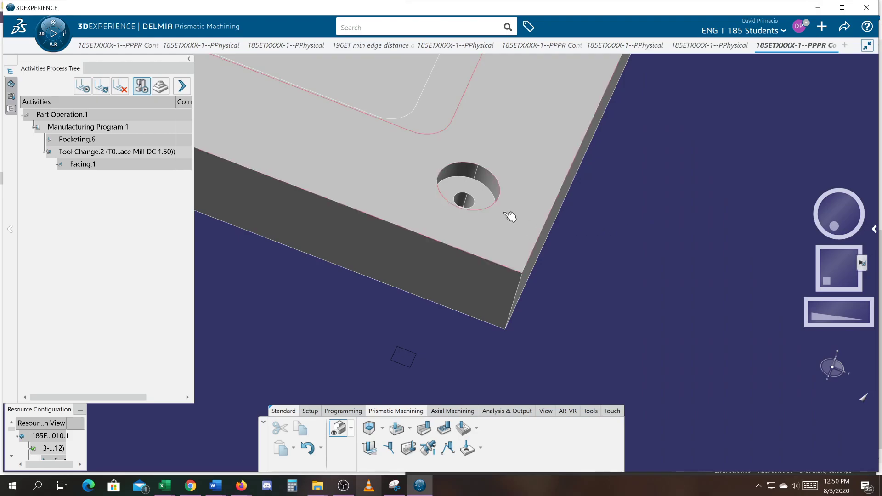
left_click(490, 197)
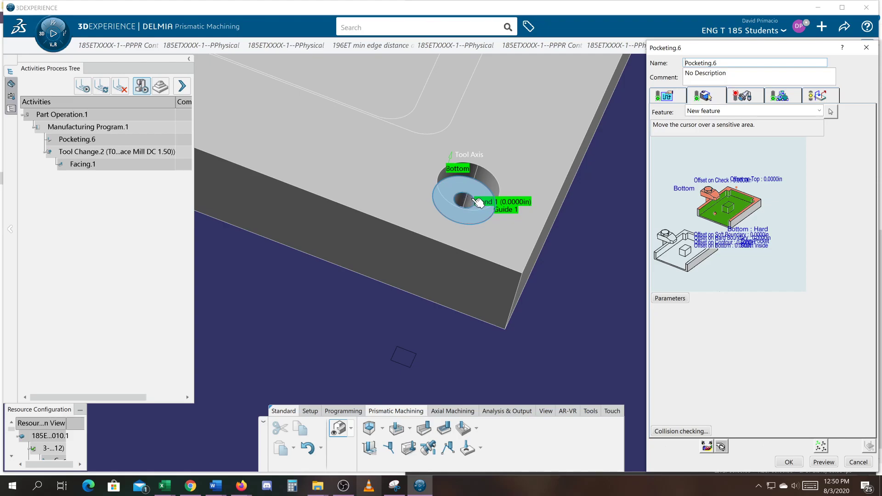
left_click(760, 204)
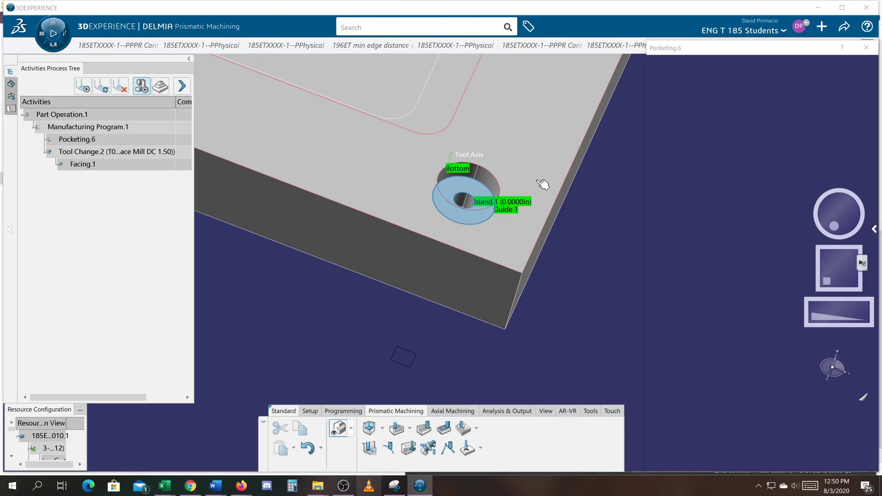
left_click(532, 178)
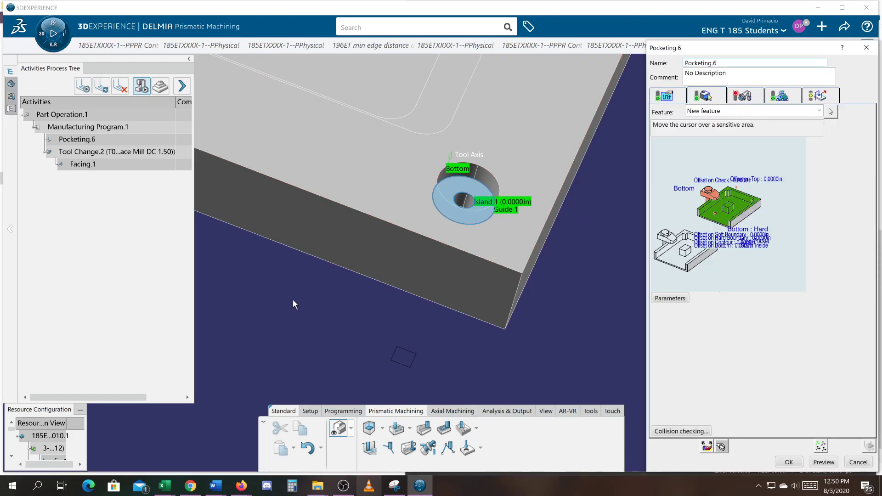
left_click(750, 245)
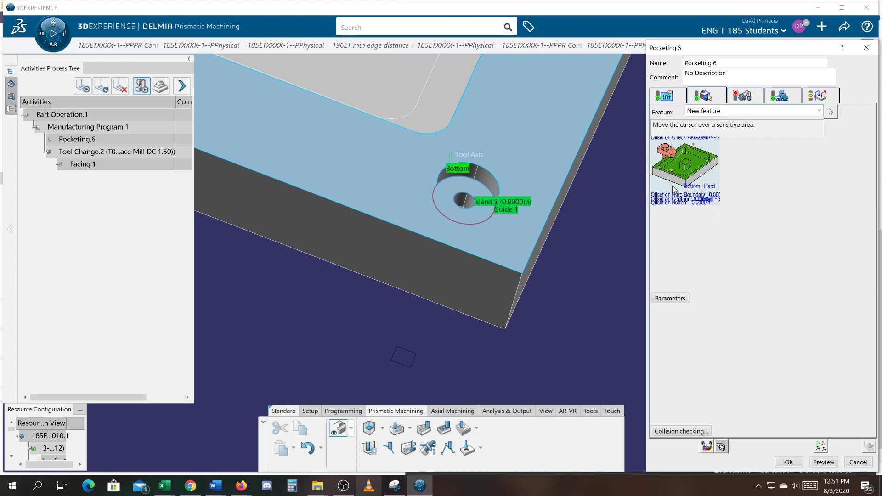
- Assign the T0 End Mill DC 0.250 CB cutter as the tool of the pocketing operation
left_click(746, 97)
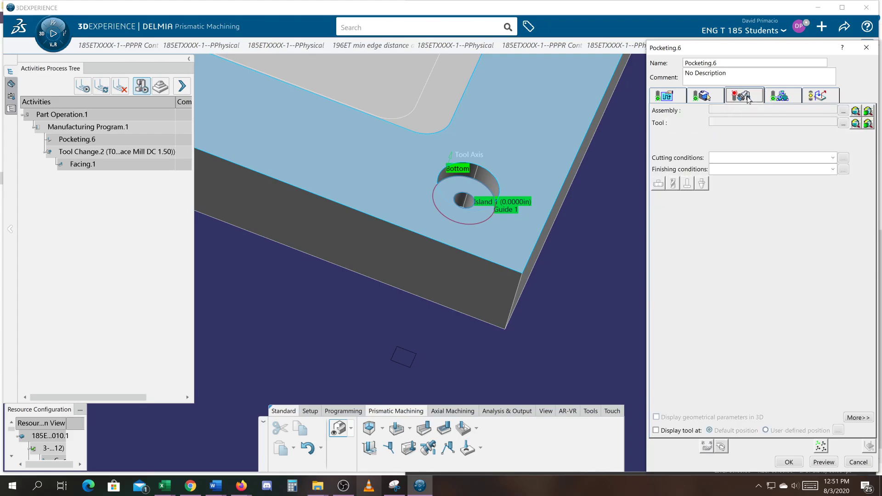
left_click(844, 123)
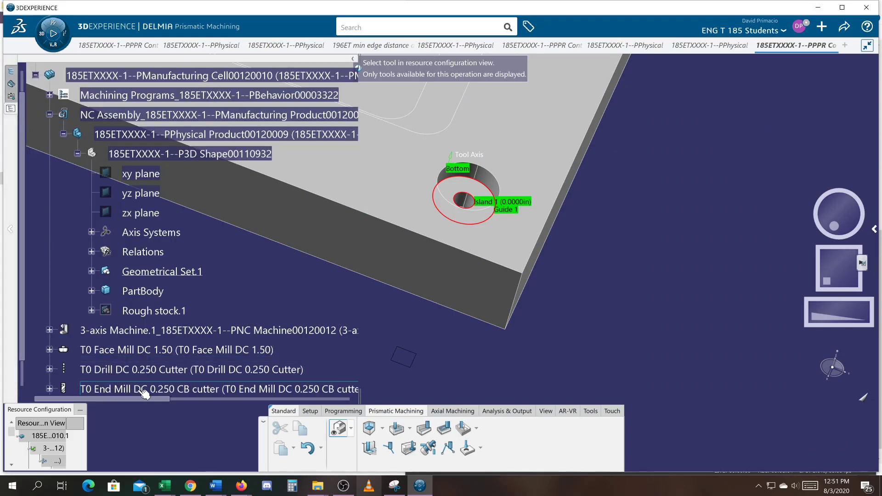
left_click(283, 397)
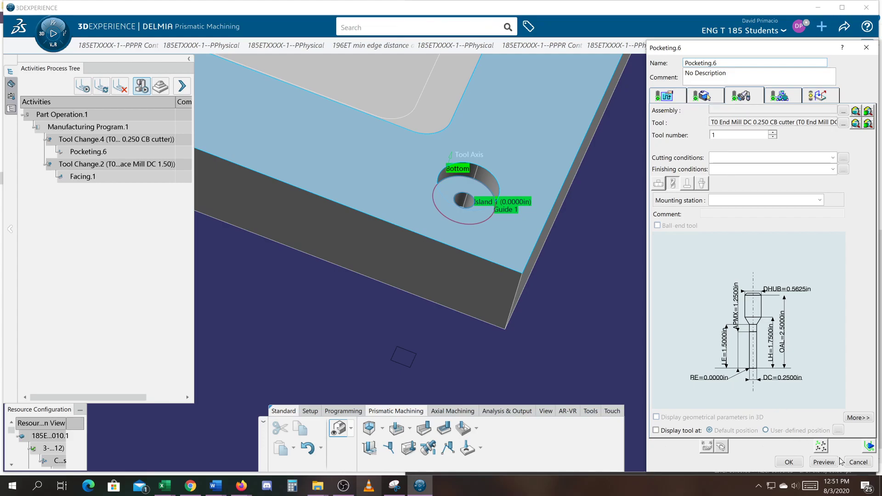
- Compute the pocketing tool path and check its machining area parameters, then discard the operation
left_click(870, 448)
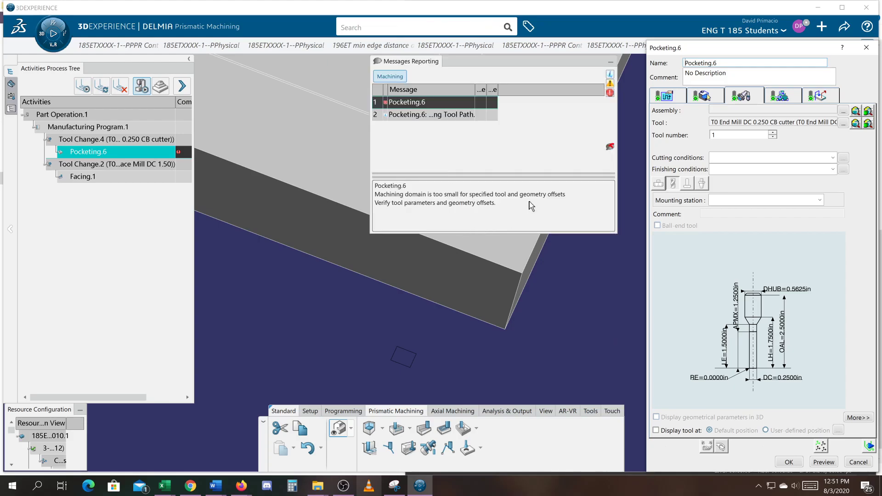
left_click(612, 64)
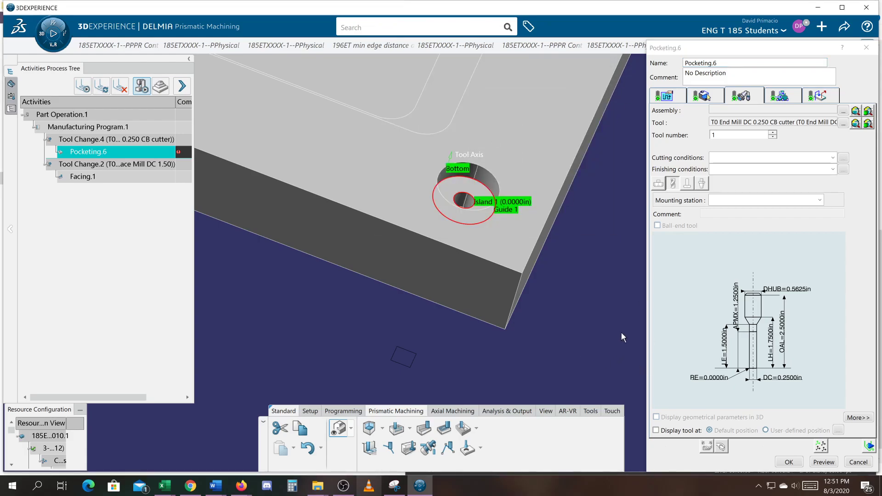
left_click(701, 96)
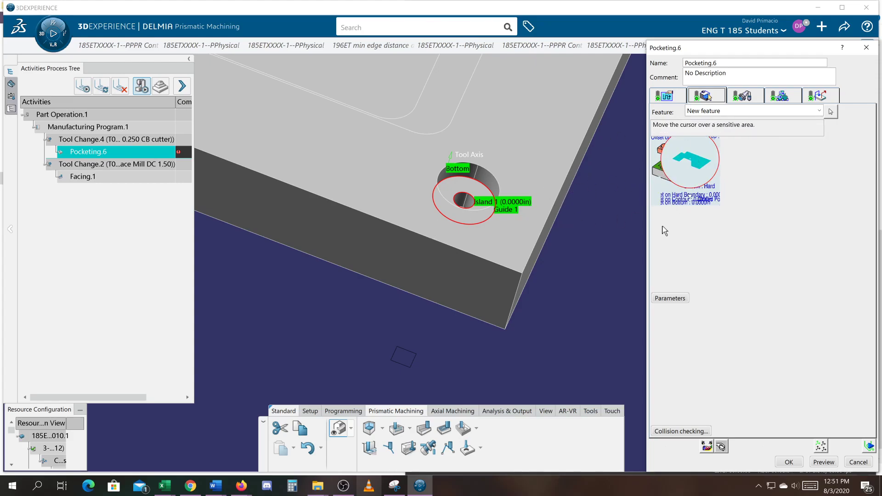
left_click(671, 298)
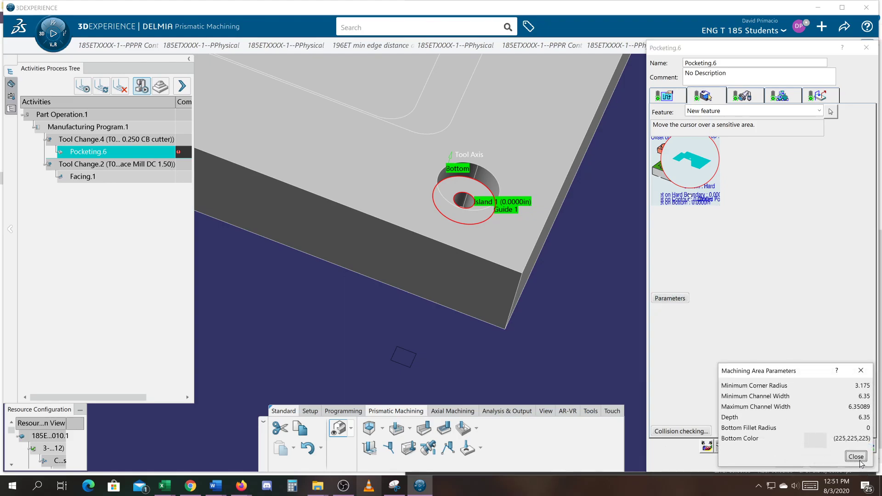
left_click(856, 457)
left_click(849, 463)
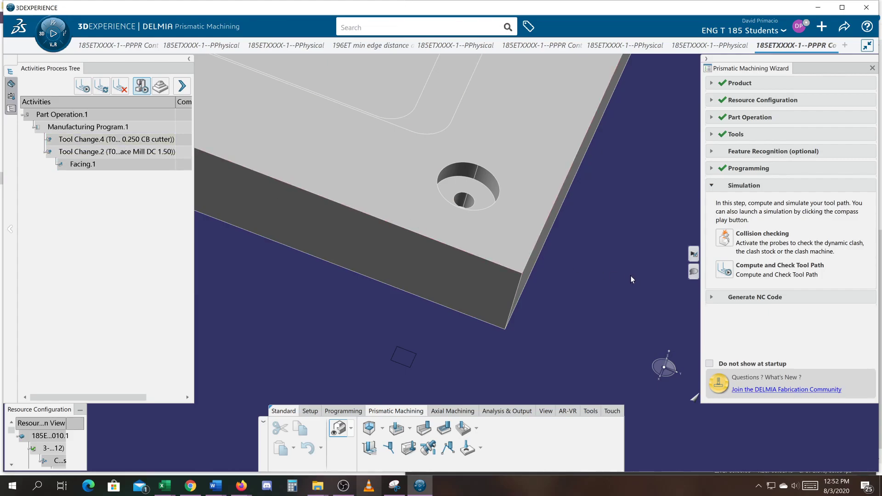
- Add a new pocketing operation under Tool Change.4 and check that it uses the 0.250 CB cutter
left_click(710, 169)
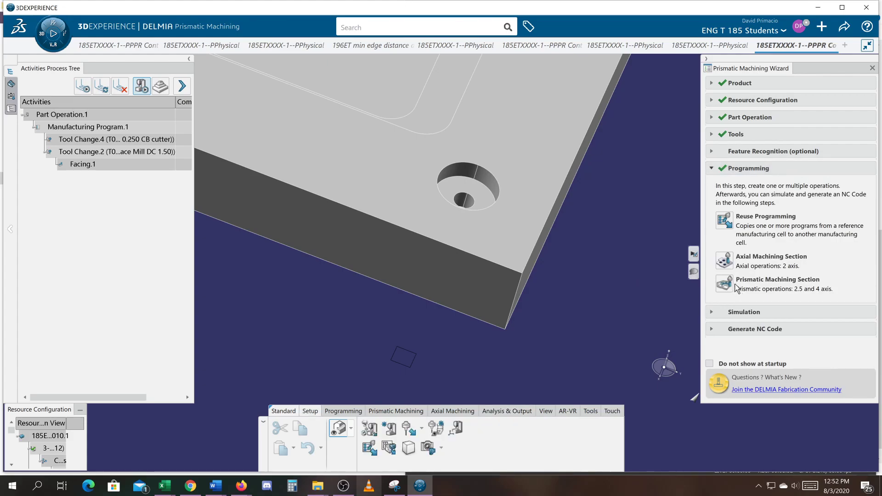
left_click(736, 288)
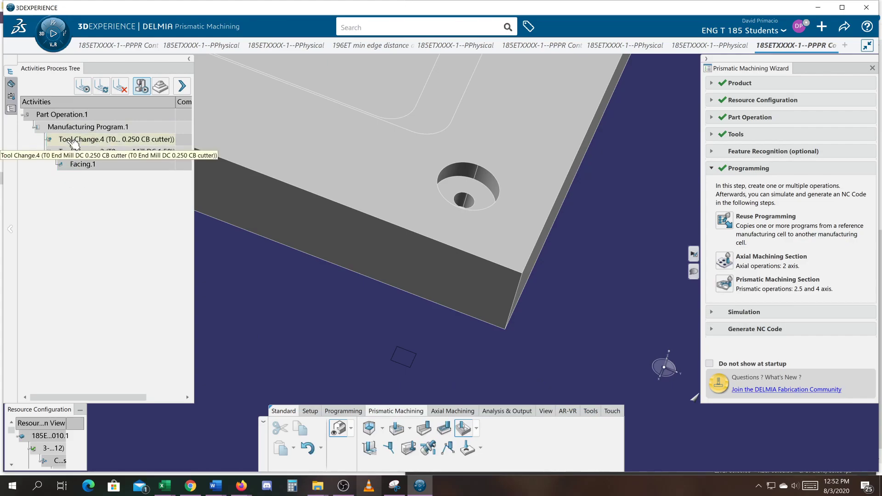
left_click(98, 141)
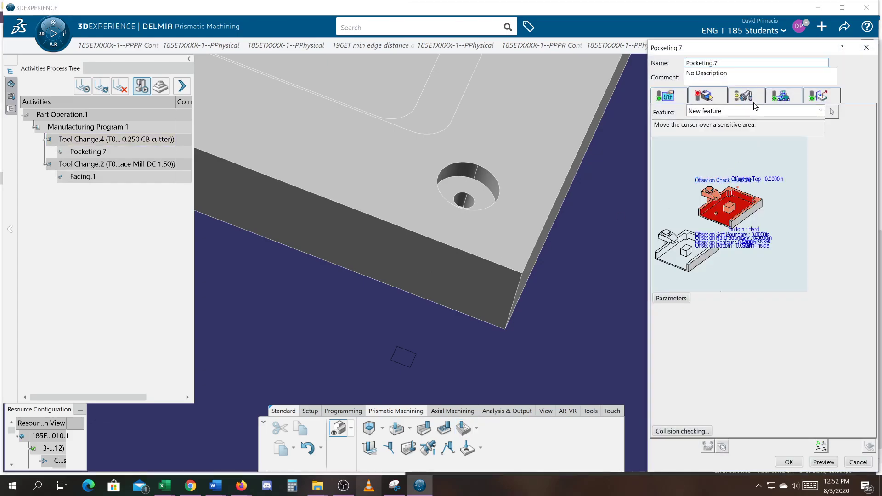
left_click(753, 101)
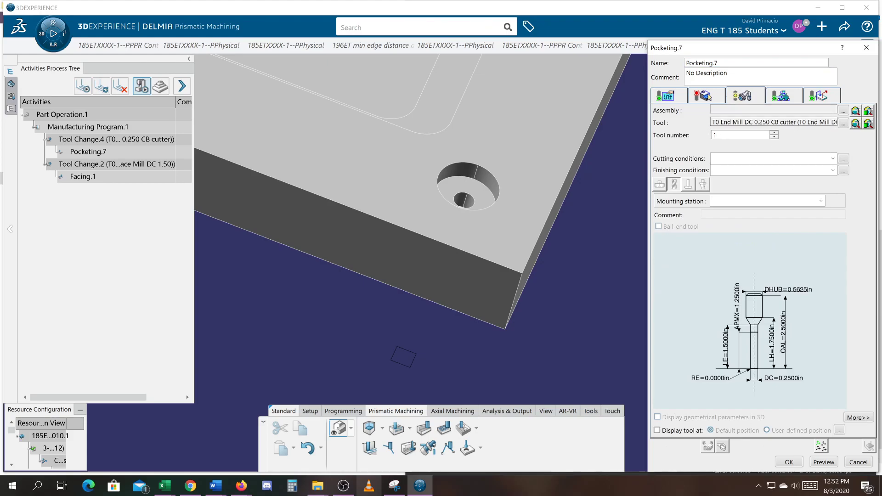
left_click(703, 97)
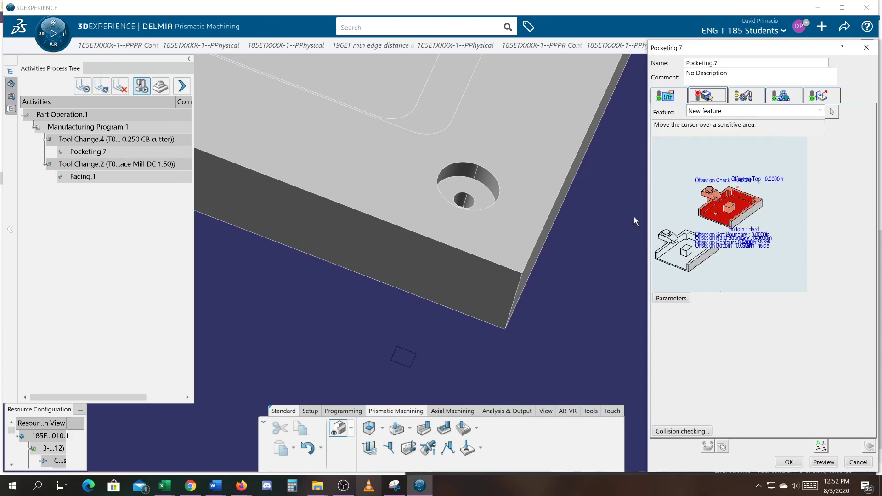
- Define the pocket's guide contour from the circular edge of the corner counterbore and accept the edge selection
left_click(741, 209)
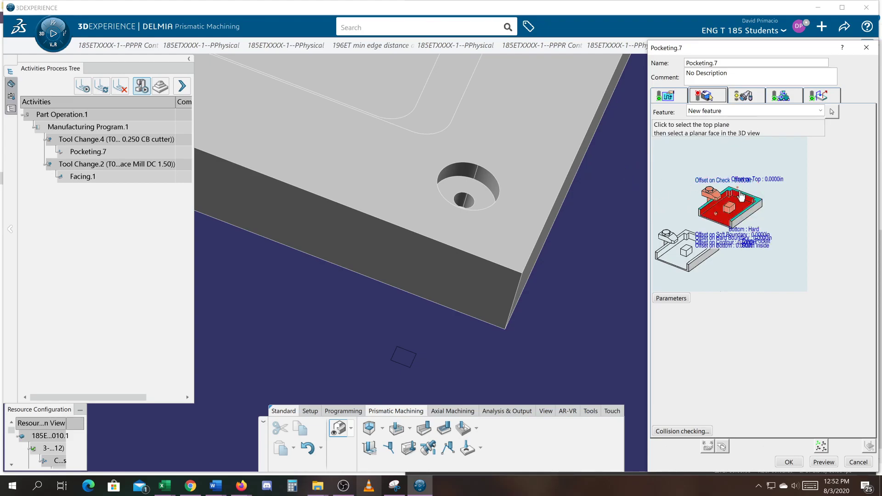
left_click(742, 199)
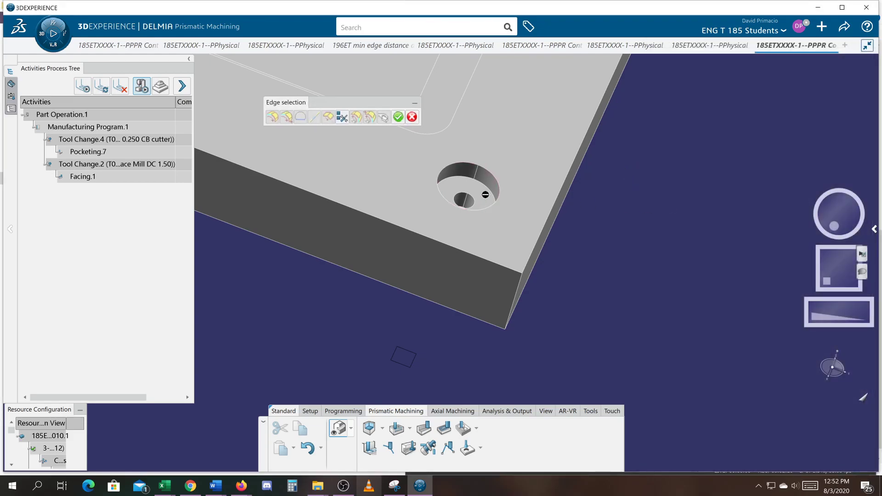
left_click(495, 193)
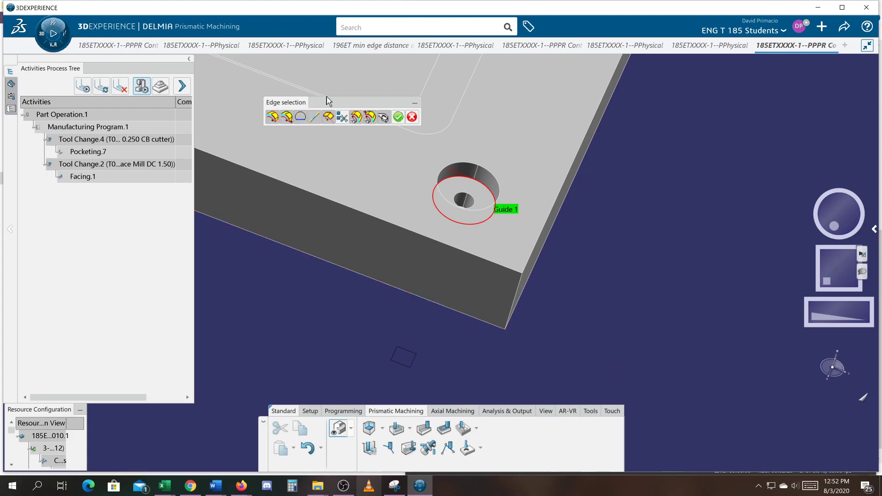
left_click_drag(329, 105, 310, 273)
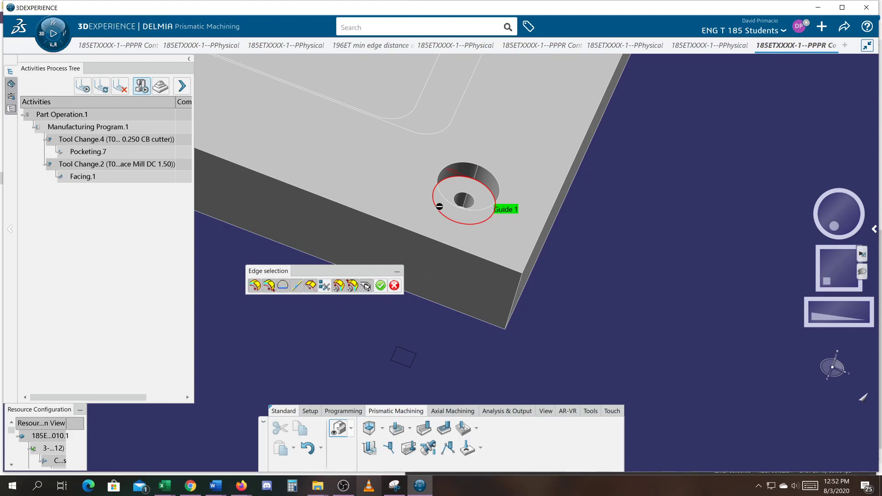
left_click(381, 286)
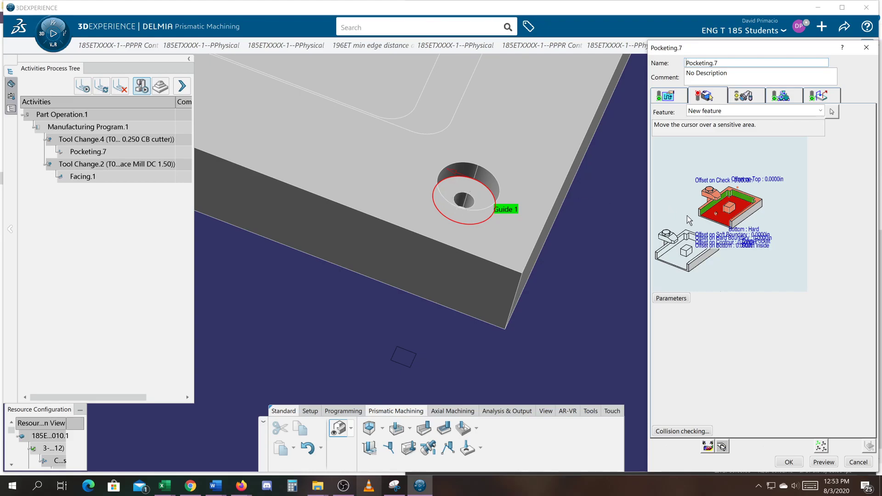
- Set the small reference plane below the part's corner as the pocket bottom and the part's upper face as the top
left_click(731, 219)
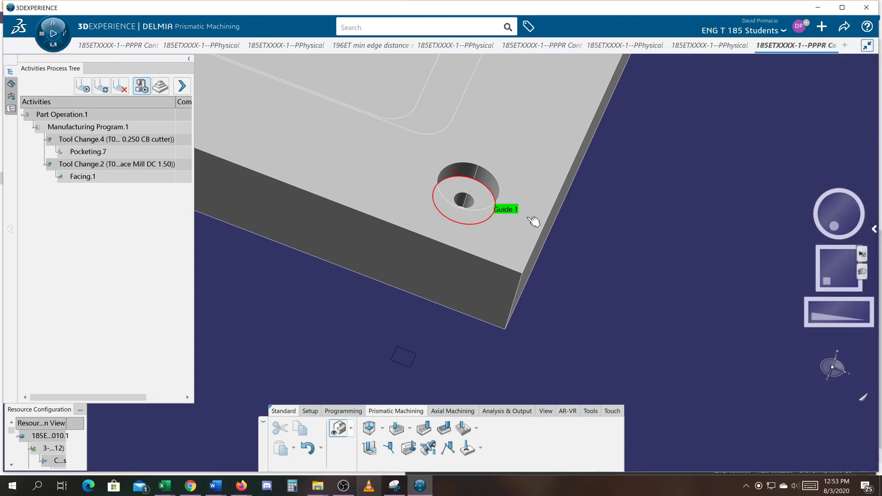
left_click(486, 200)
double_click(410, 355)
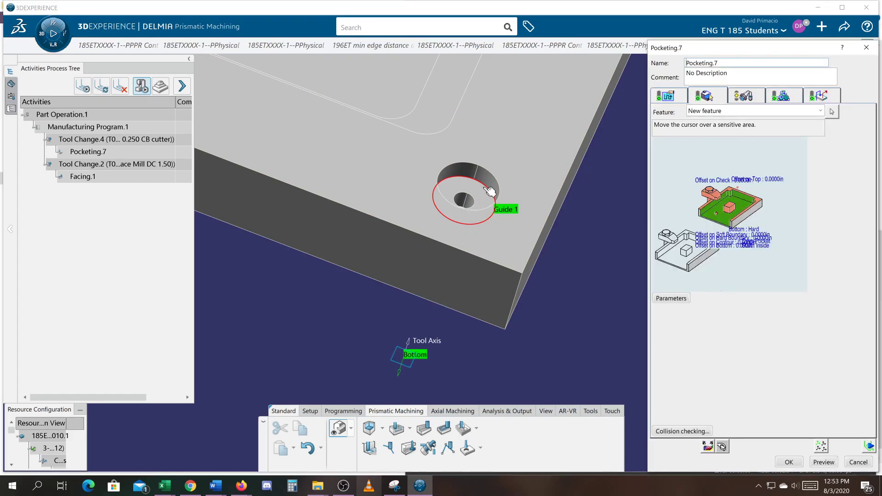
mouse_move(448, 303)
middle_mouse_down()
mouse_move(449, 250)
mouse_move(473, 188)
mouse_move(415, 290)
middle_mouse_up()
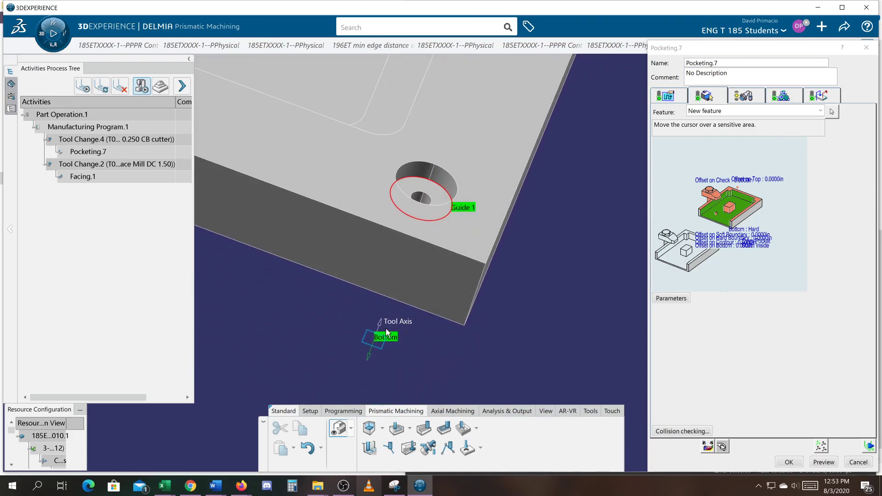
middle_click_drag(460, 362, 453, 366)
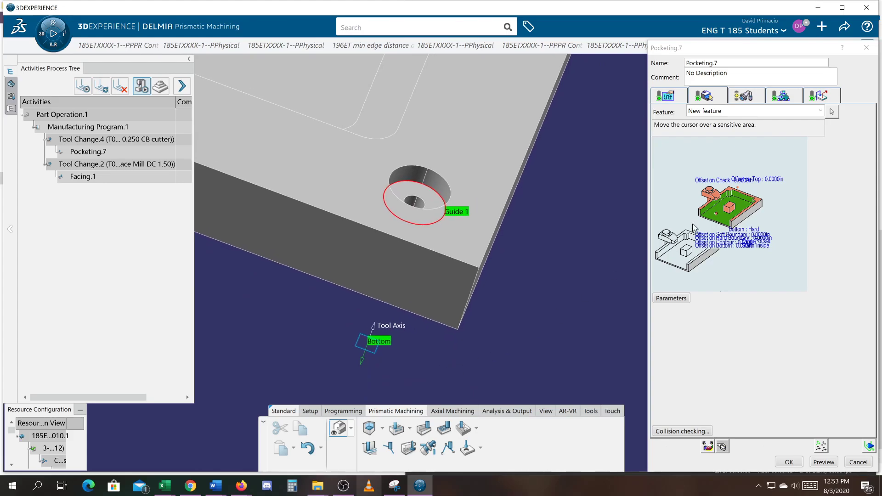
left_click(759, 205)
left_click(460, 178)
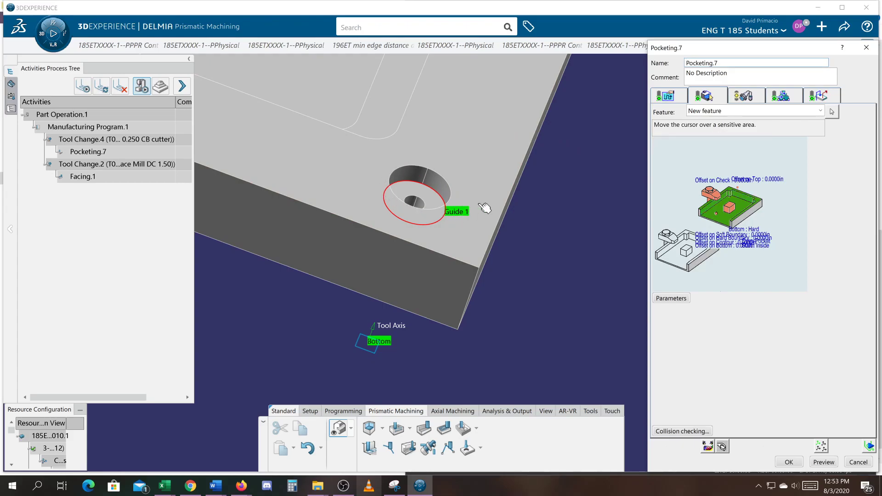
- Set the approach macro's limit to the reference plane above the machining axis origin
left_click(822, 96)
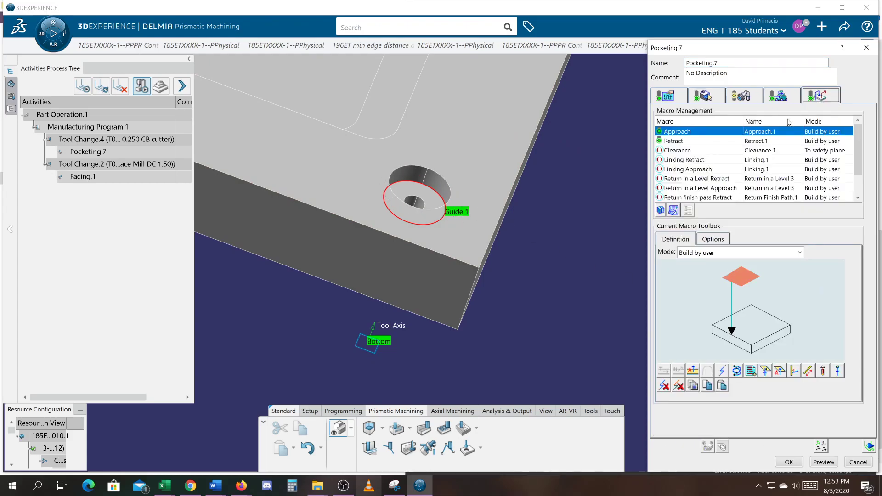
left_click(735, 280)
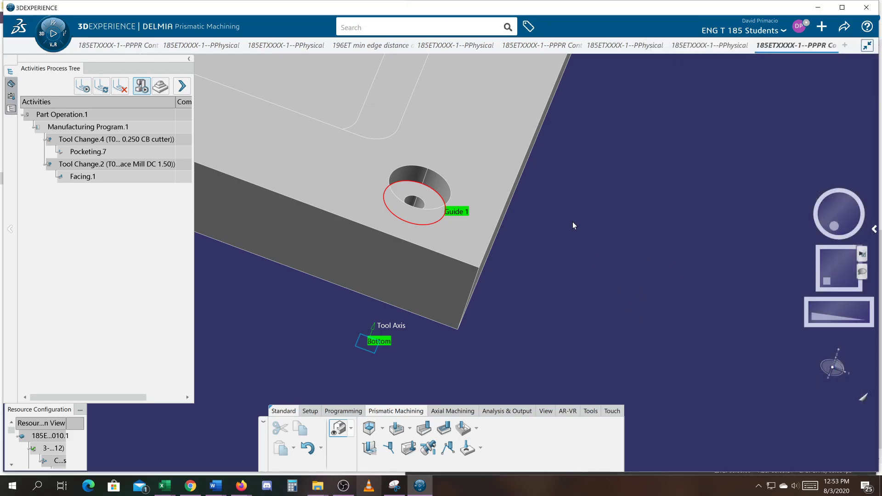
scroll(505, 225, "down", 5)
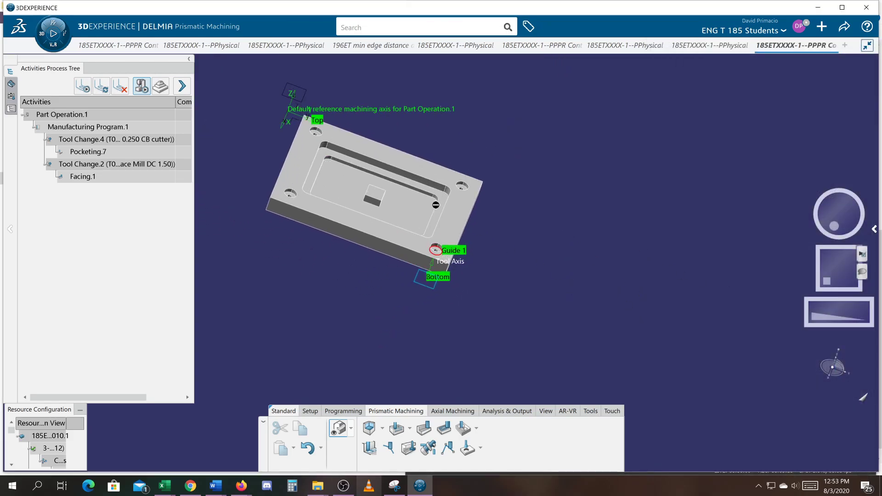
left_click(308, 98)
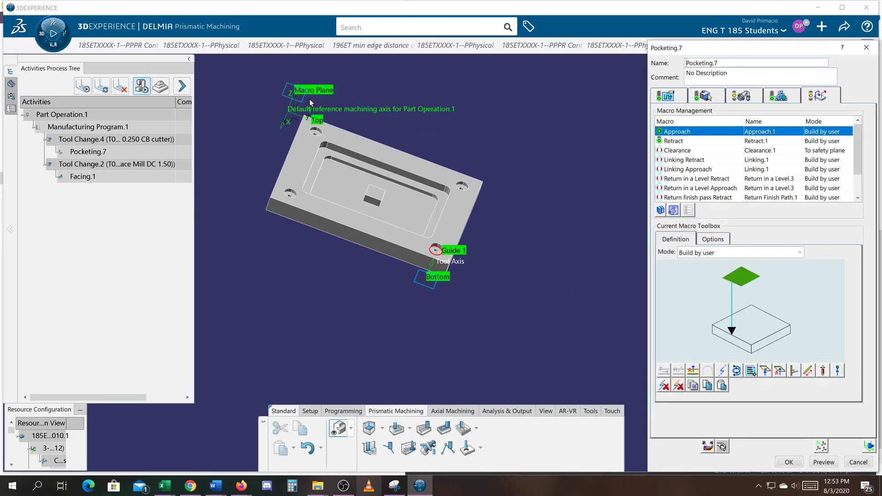
- Set the retract macro's limit to the same reference plane above the machining axis origin that limits the approach
left_click(660, 141)
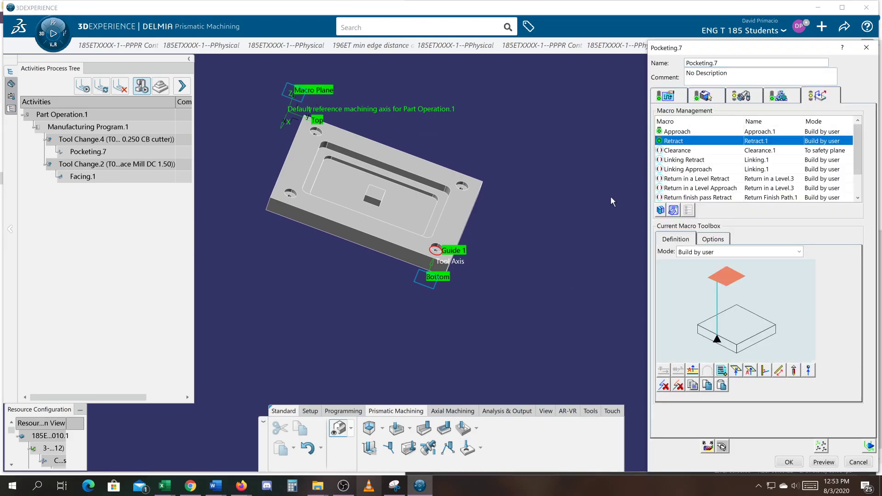
left_click(728, 275)
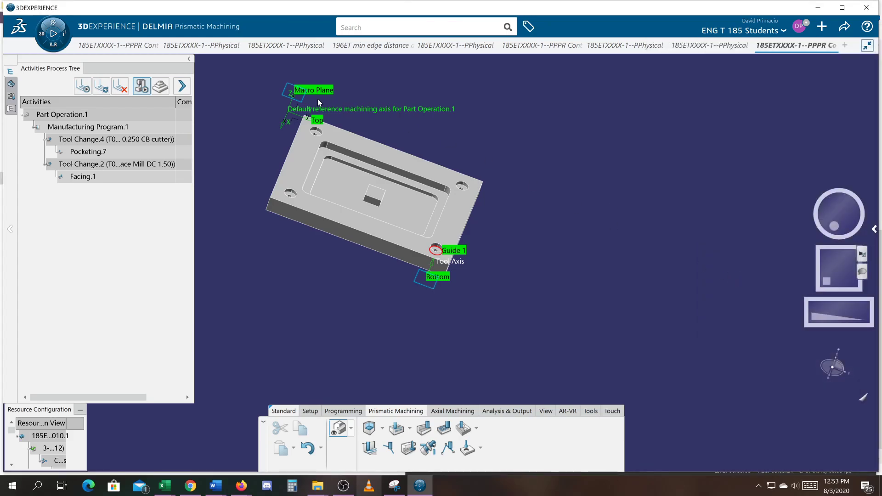
left_click(305, 98)
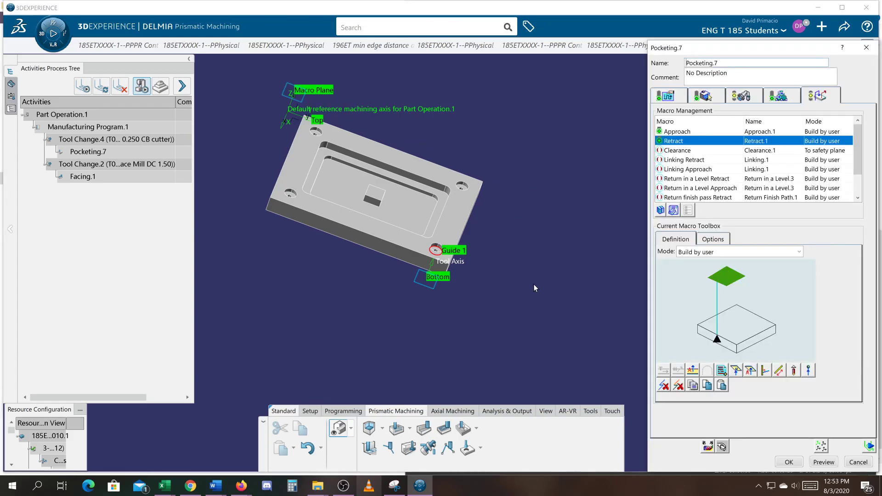
- Compute the pocketing tool path, play its simulation at the corner counterbore, and return to the operation's definition
middle_click_drag(507, 276, 535, 188)
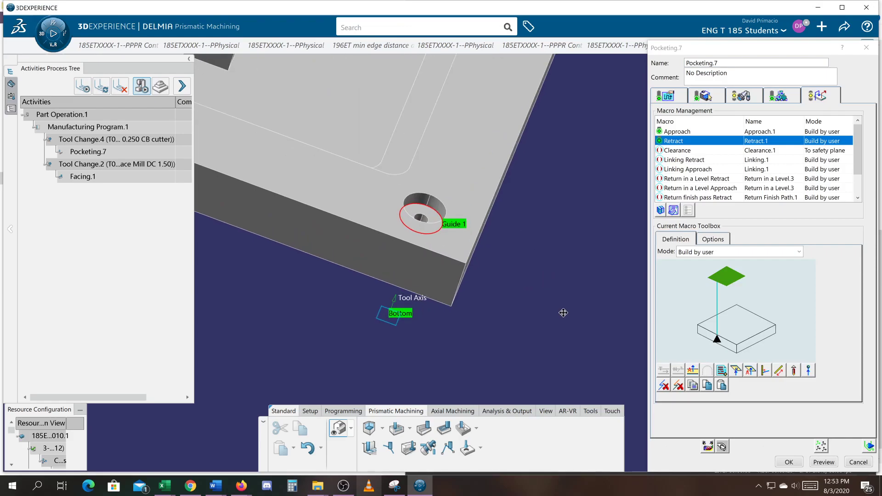
middle_click_drag(559, 308, 611, 359)
left_click(700, 97)
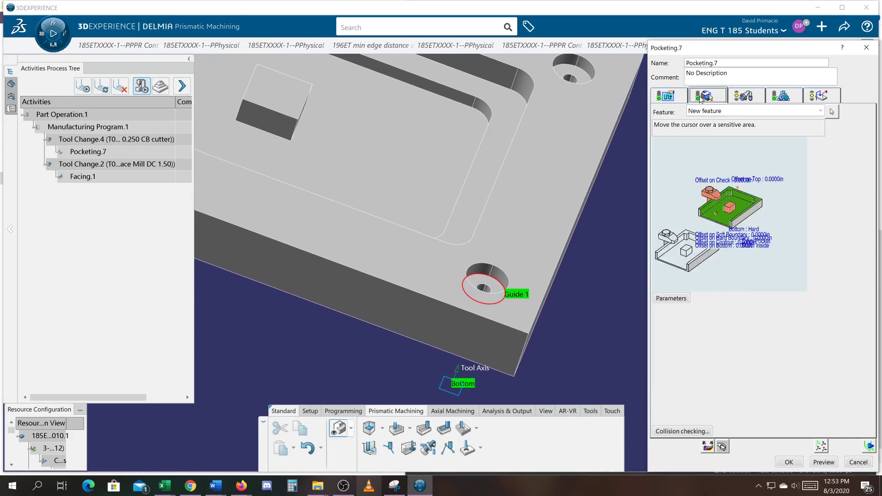
left_click(867, 445)
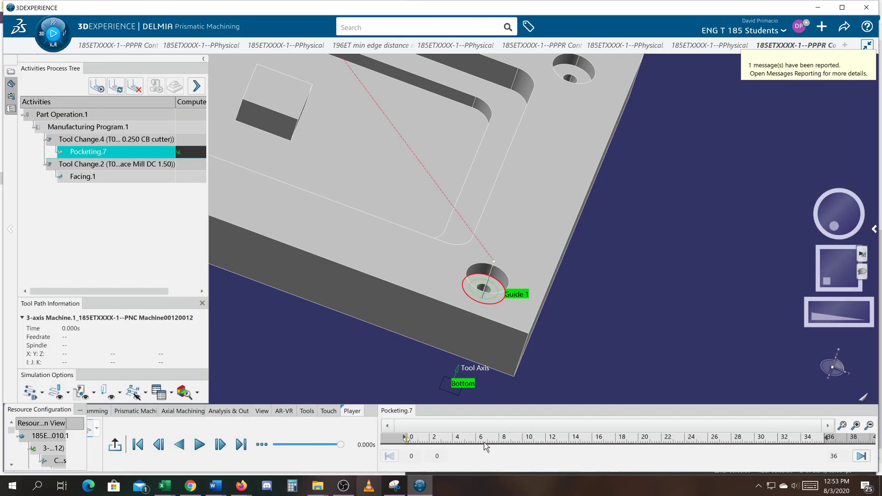
scroll(501, 294, "up", 5)
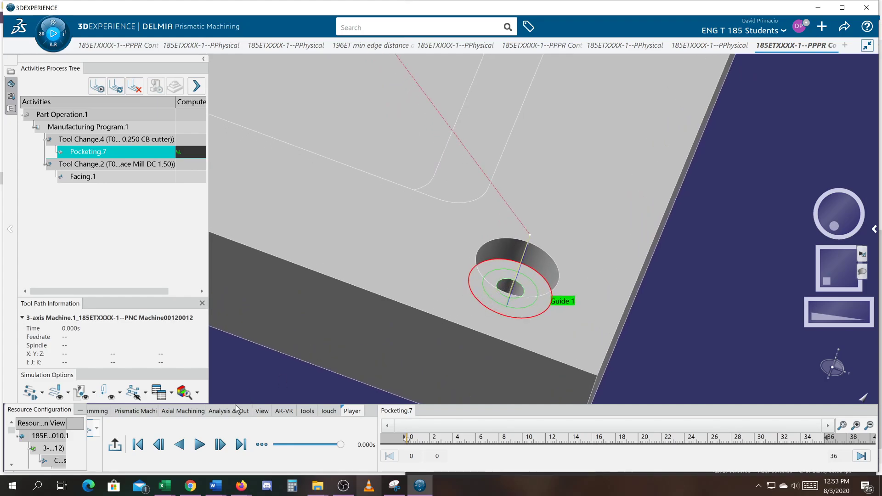
left_click(200, 444)
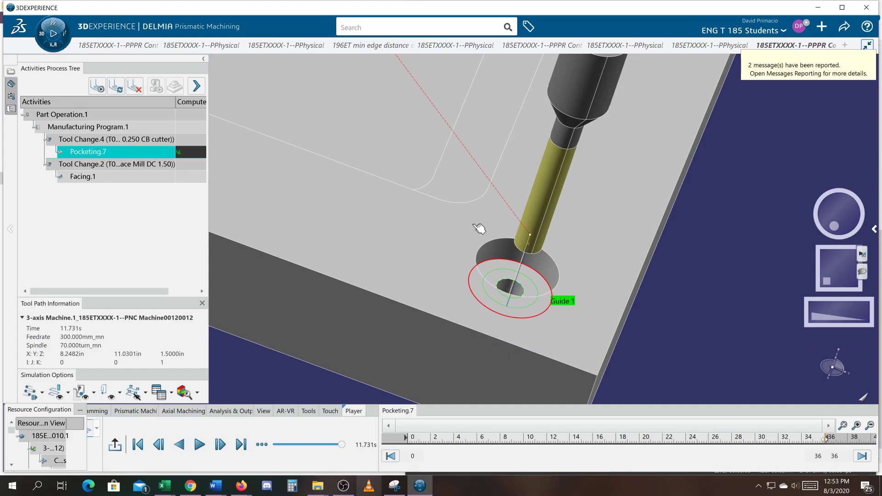
scroll(374, 249, "down", 3)
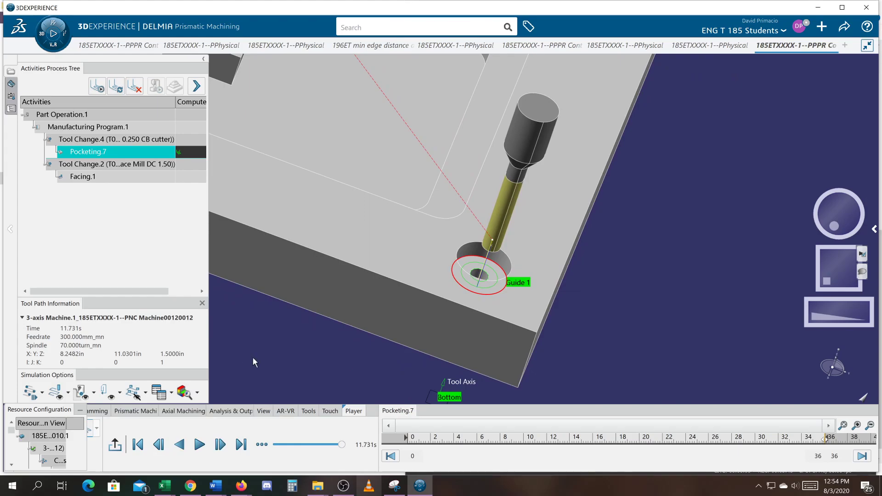
left_click(115, 441)
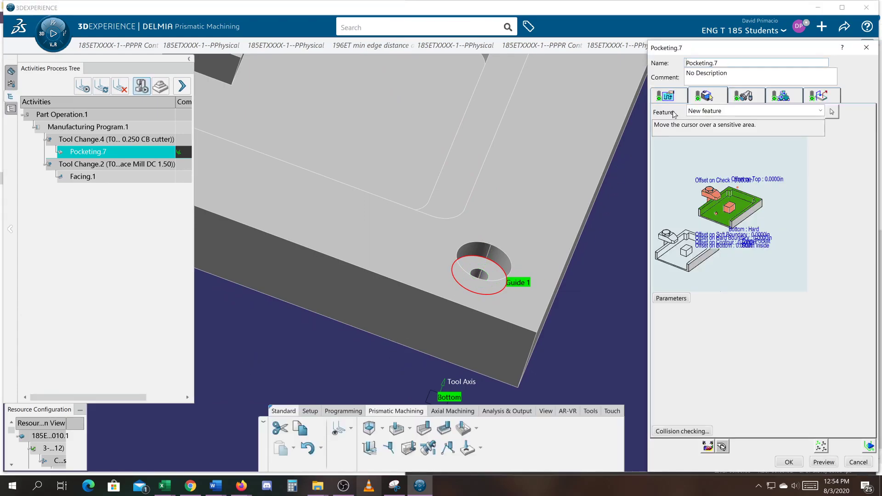
- Set the axial strategy to 10 levels and preview the operation to update its depth of cut
left_click(668, 101)
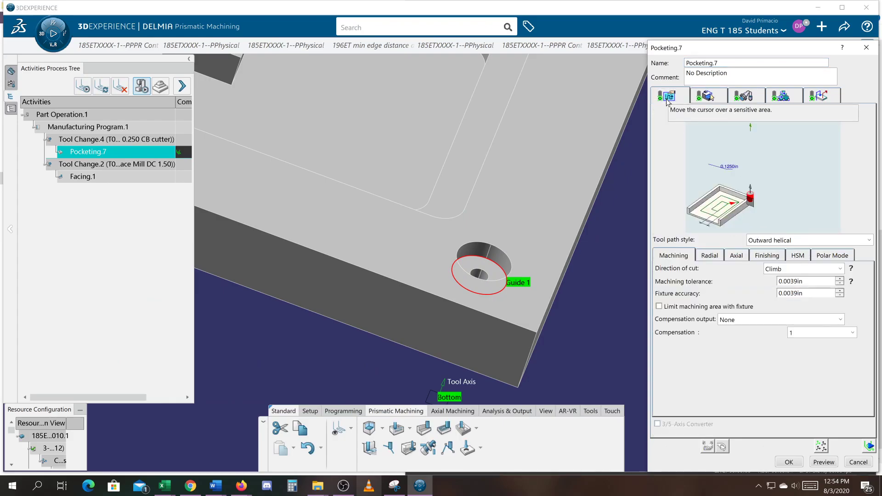
left_click(731, 256)
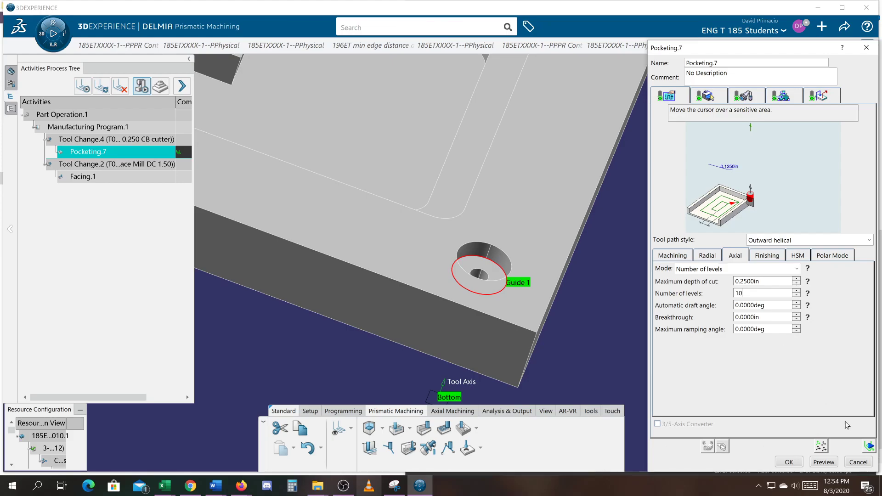
left_click(827, 463)
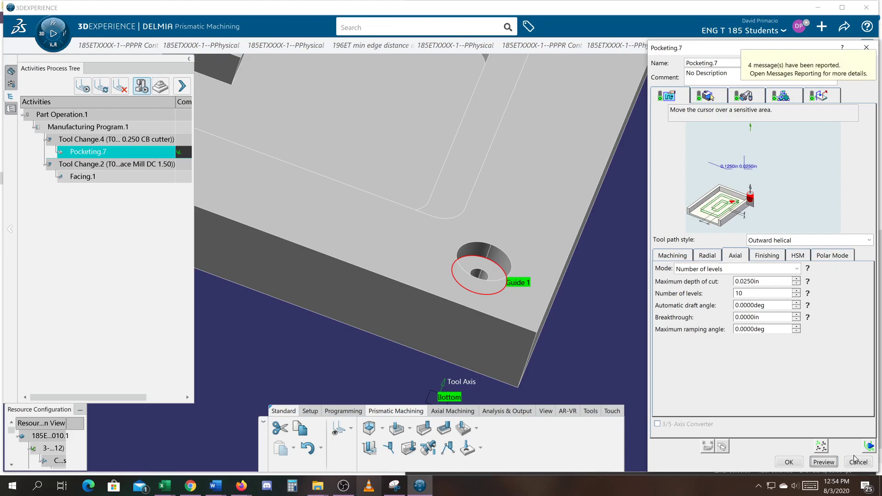
- Recompute the tool path and play the multi-level cutting simulation of the counterbore twice
left_click(868, 446)
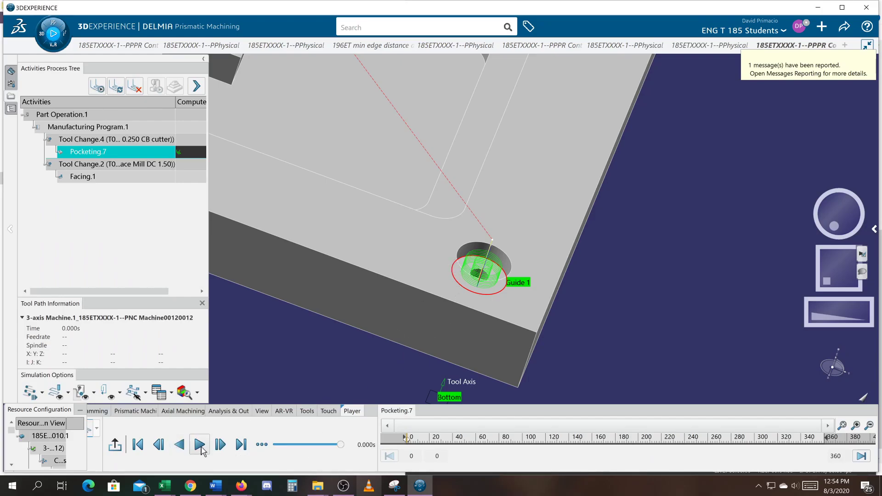
left_click(200, 446)
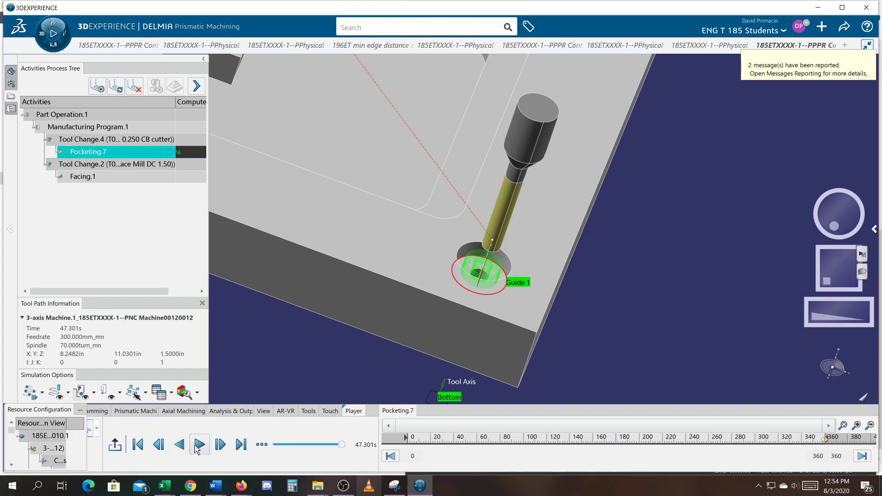
left_click(199, 445)
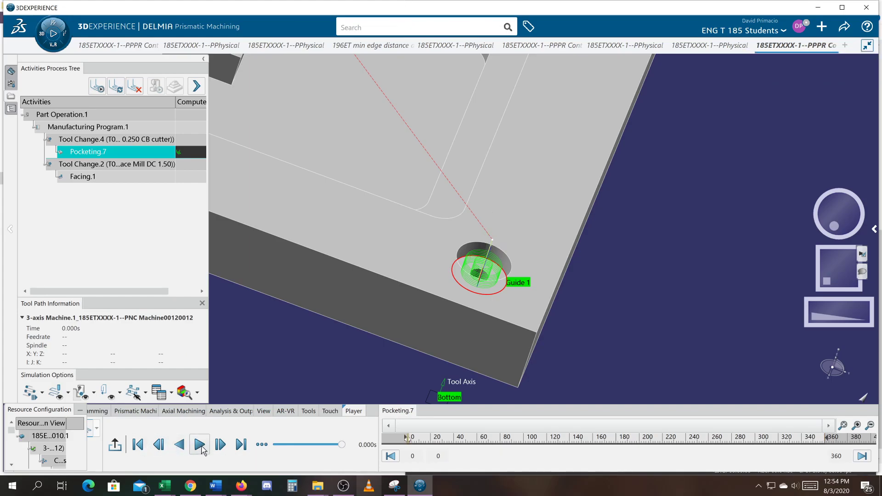
left_click(198, 445)
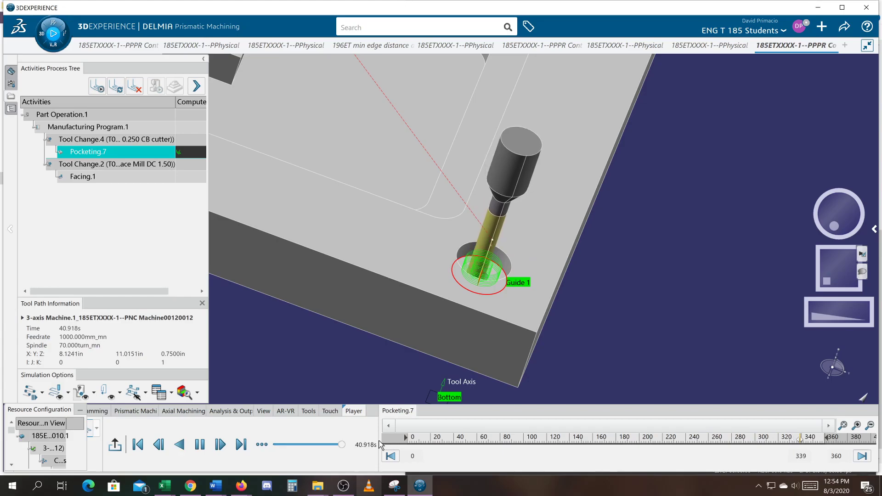
- Show the simulation options, replay the tool path at an effective step size slowed to about 0.041 s, and exit the simulation
left_click_drag(380, 444, 508, 443)
left_click(138, 444)
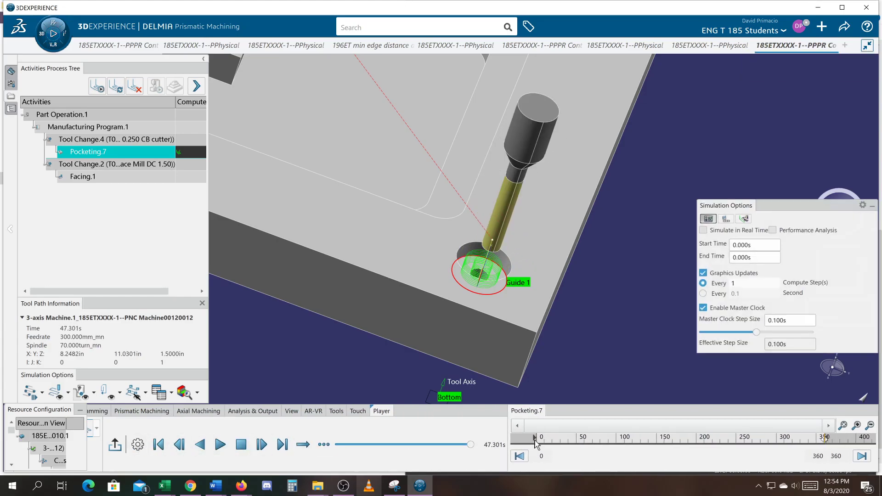
left_click_drag(757, 332, 702, 332)
left_click(219, 447)
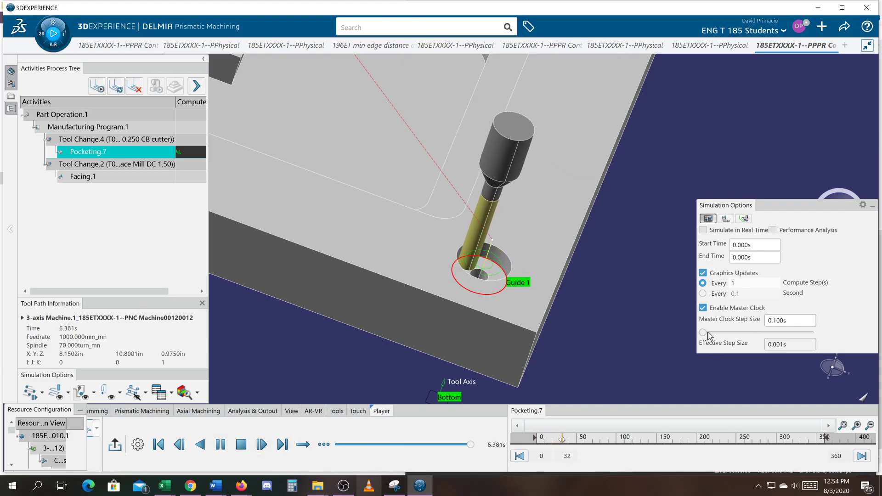
left_click_drag(702, 332, 720, 332)
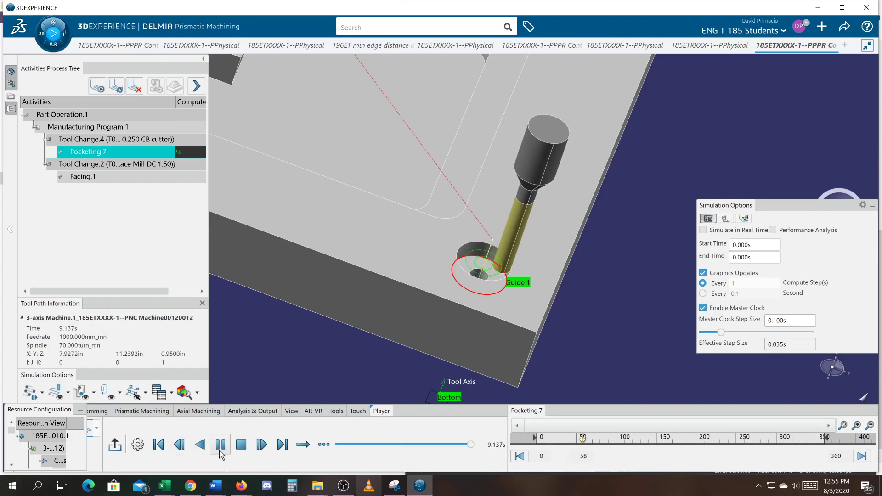
mouse_move(720, 332)
left_mouse_down()
mouse_move(776, 338)
mouse_move(725, 332)
left_mouse_up()
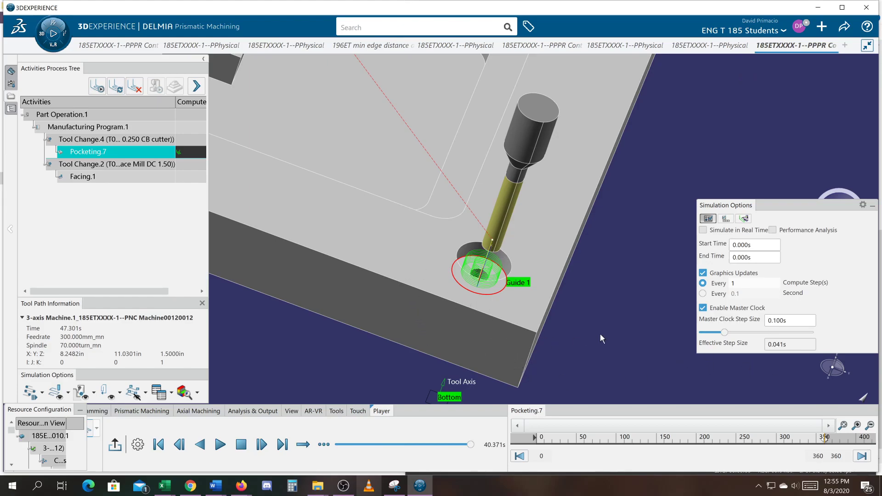
left_click(115, 447)
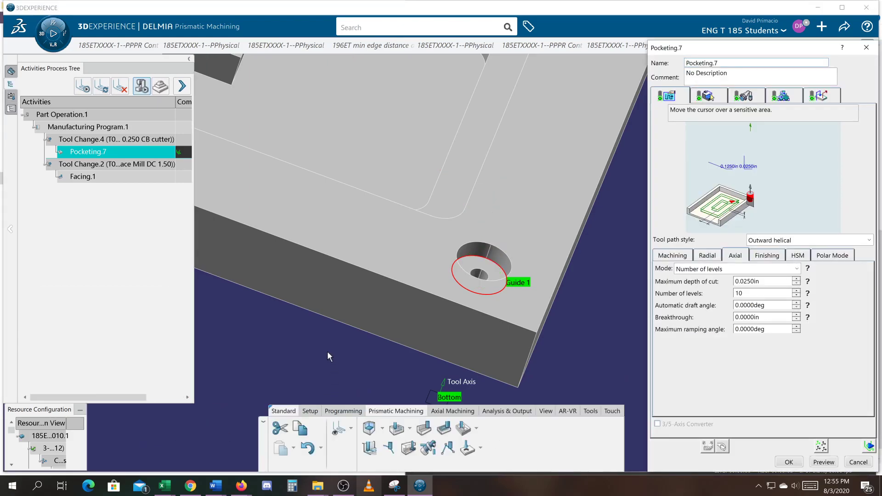
- Set the pocket's finishing mode to Side finish at last level & bottom
middle_click_drag(340, 313, 370, 326)
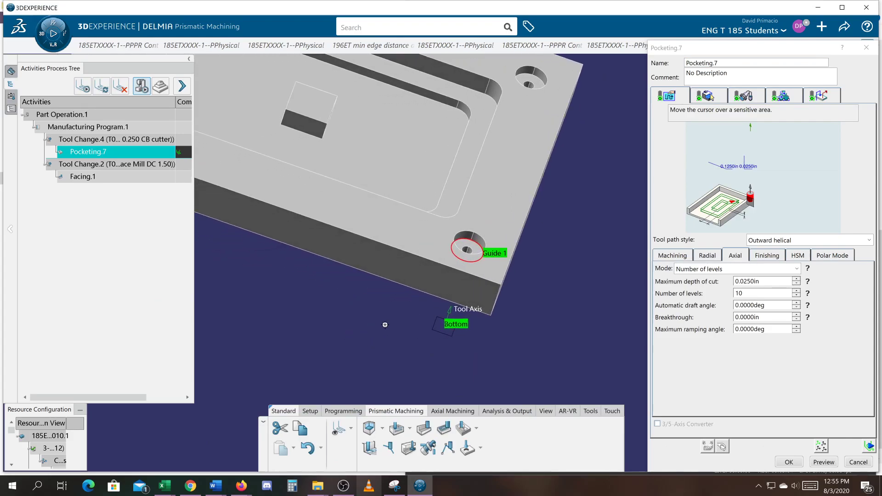
left_click(766, 255)
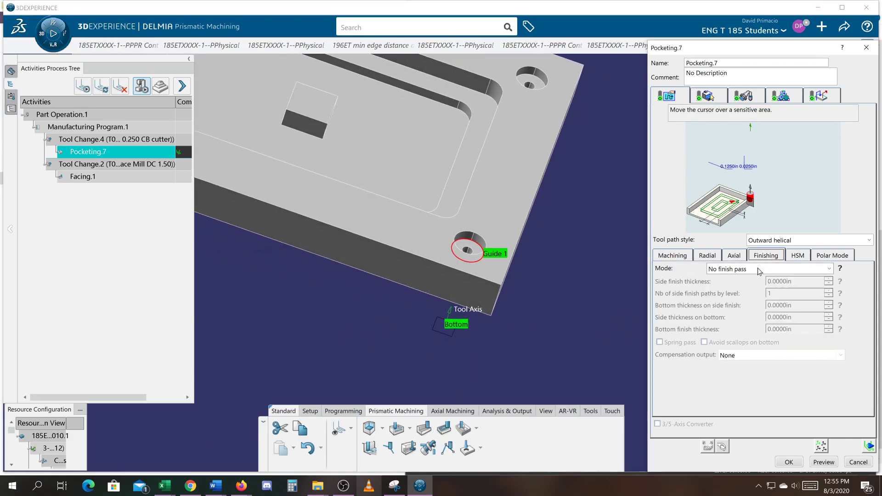
left_click(757, 270)
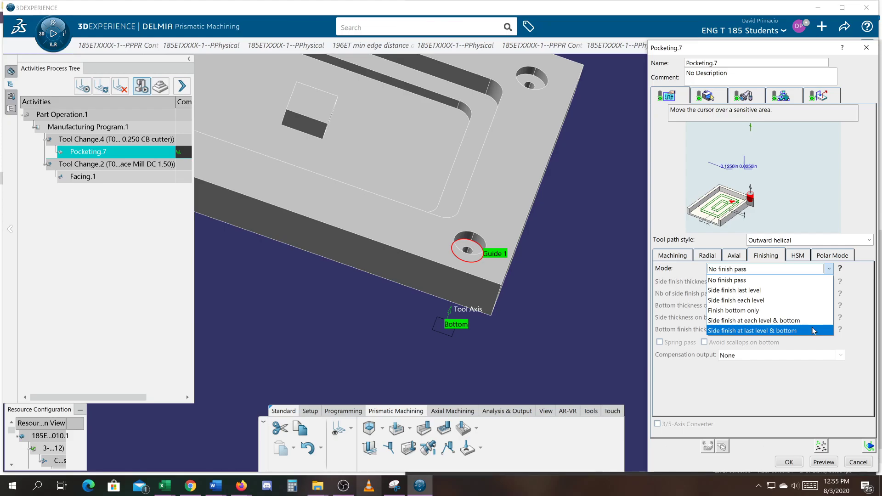
left_click(795, 330)
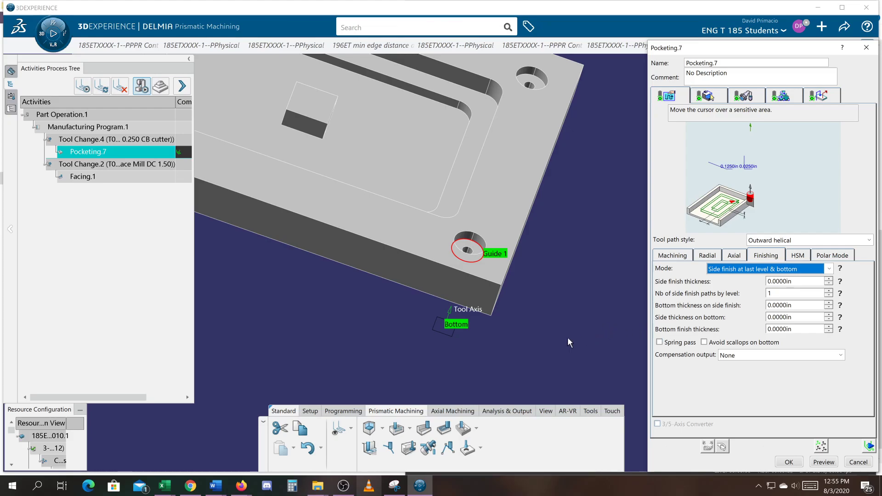
middle_click_drag(564, 323, 576, 283)
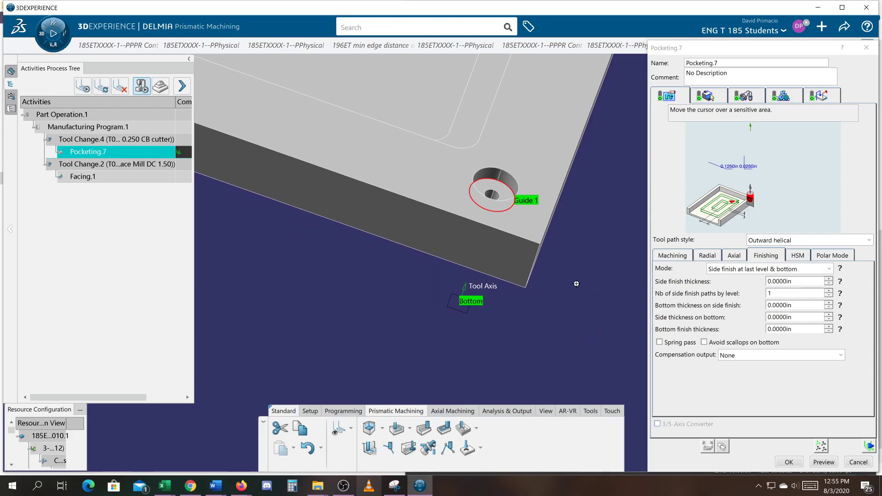
- Simulate the tool path with the finish pass, starting at a 0.017 s effective step, raising it to 0.064 s, and exit
left_click(869, 446)
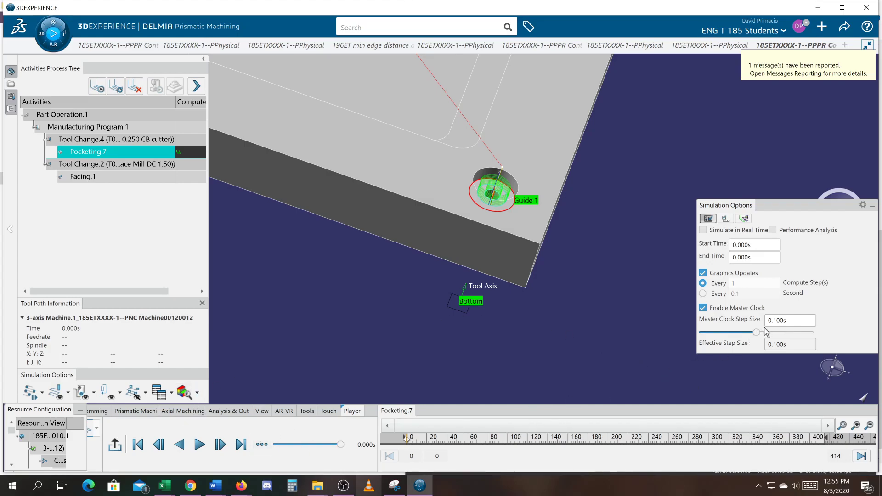
left_click_drag(757, 333, 711, 332)
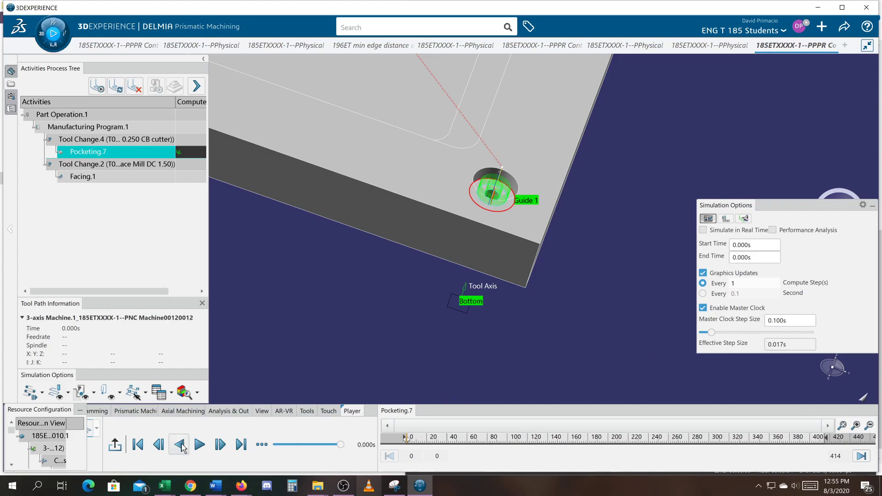
left_click(200, 445)
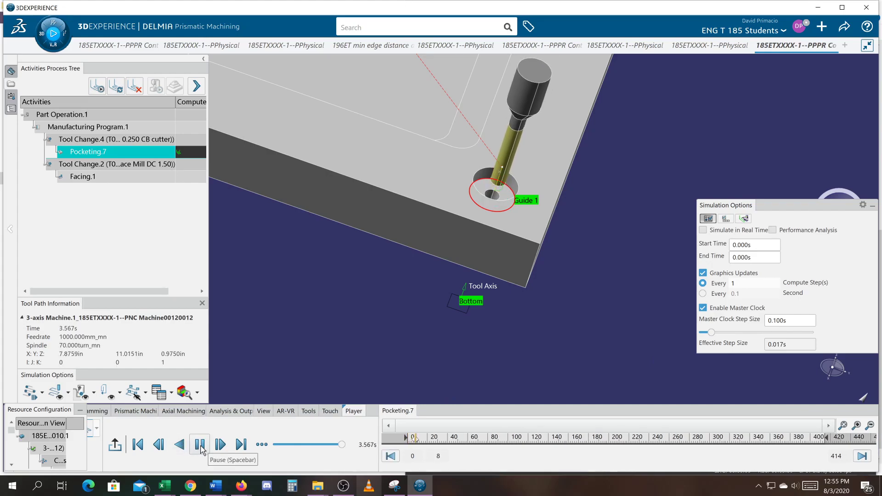
middle_click_drag(484, 341, 469, 327)
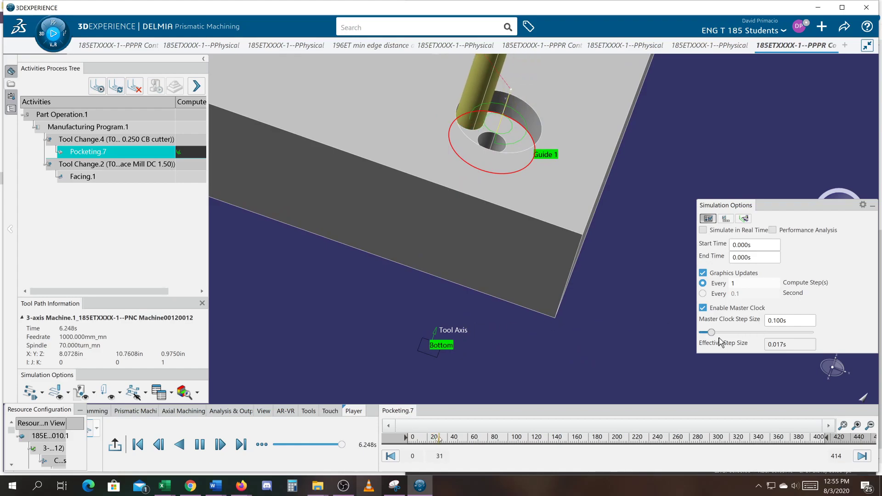
left_click_drag(712, 332, 738, 332)
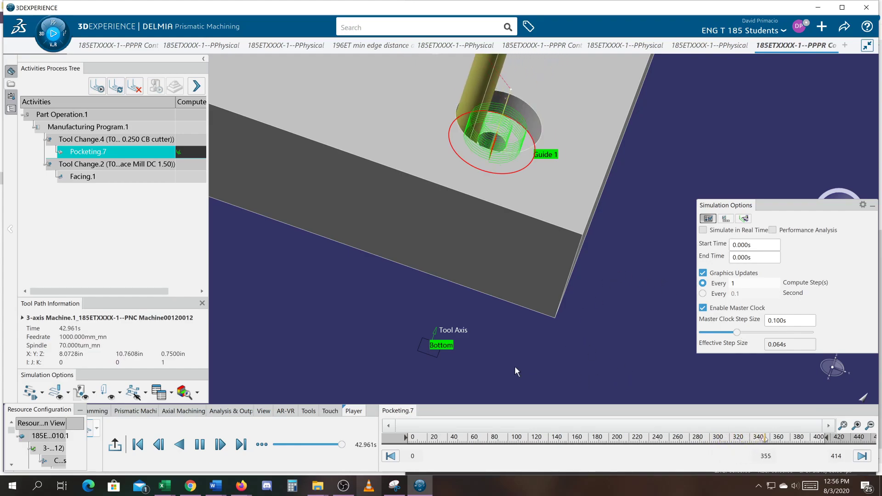
left_click(116, 447)
- Add a repetition by pattern to the pocketing operation, using RectPattern.1 from the PartBody
middle_click_drag(327, 300, 333, 359)
middle_click_drag(374, 316, 391, 306)
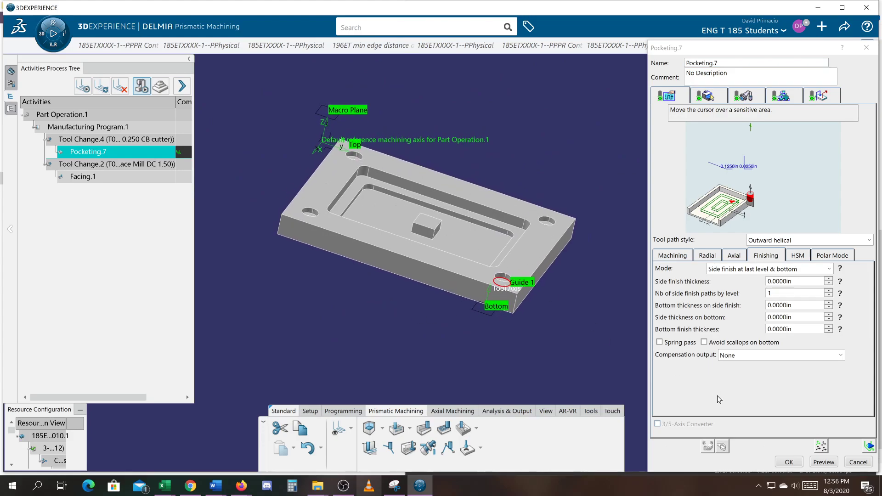
left_click(820, 446)
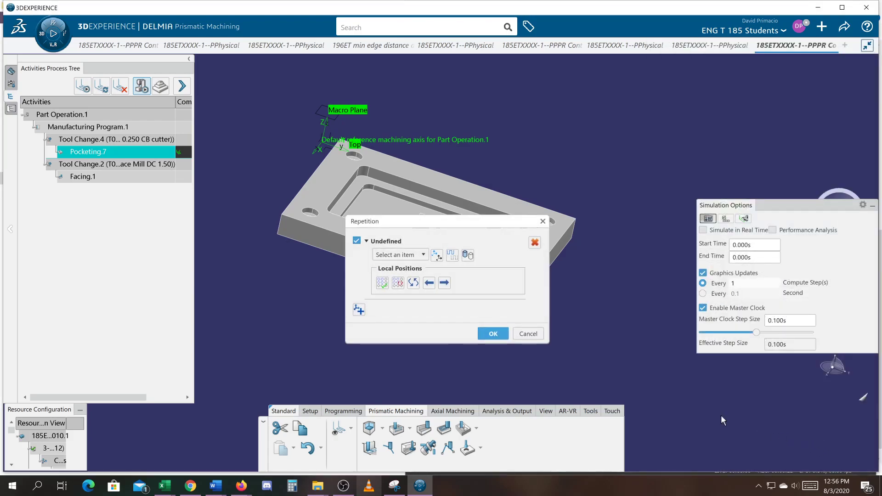
left_click(467, 256)
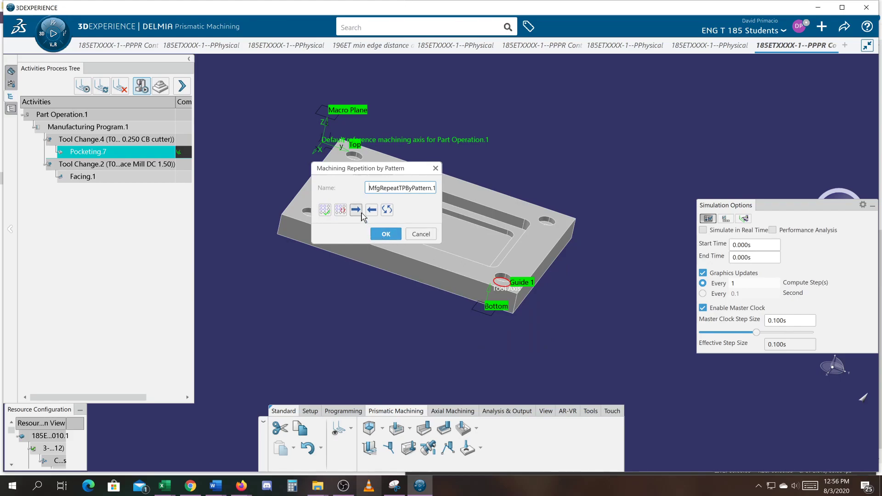
left_click_drag(353, 176, 559, 129)
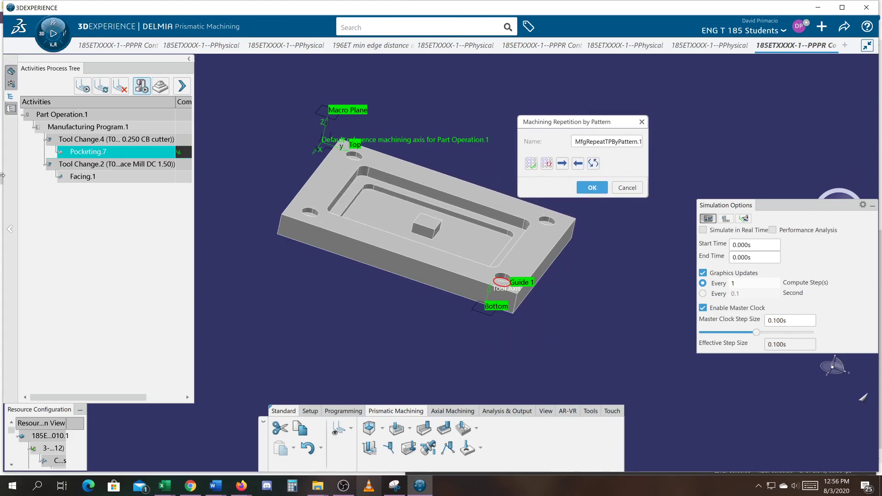
left_click(10, 111)
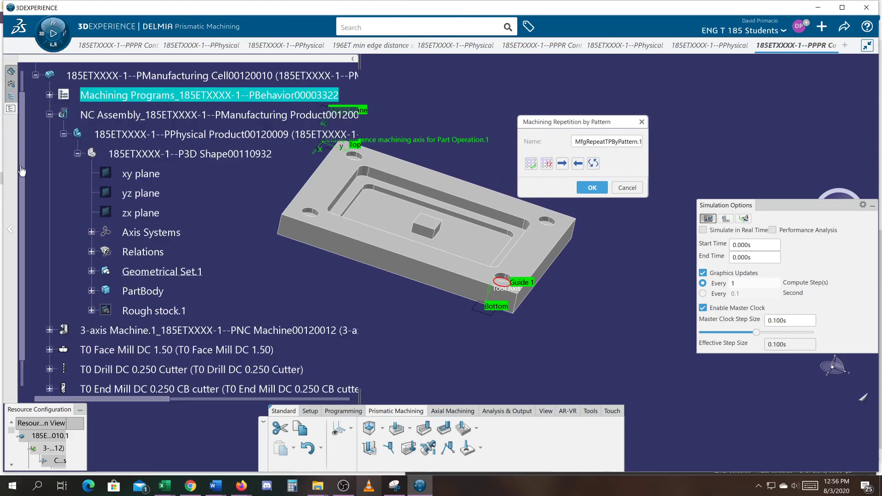
left_click(91, 291)
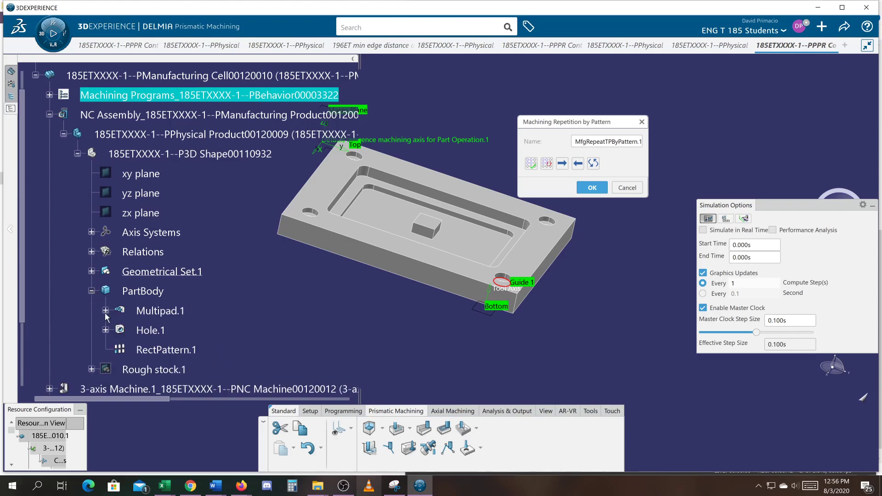
left_click(155, 352)
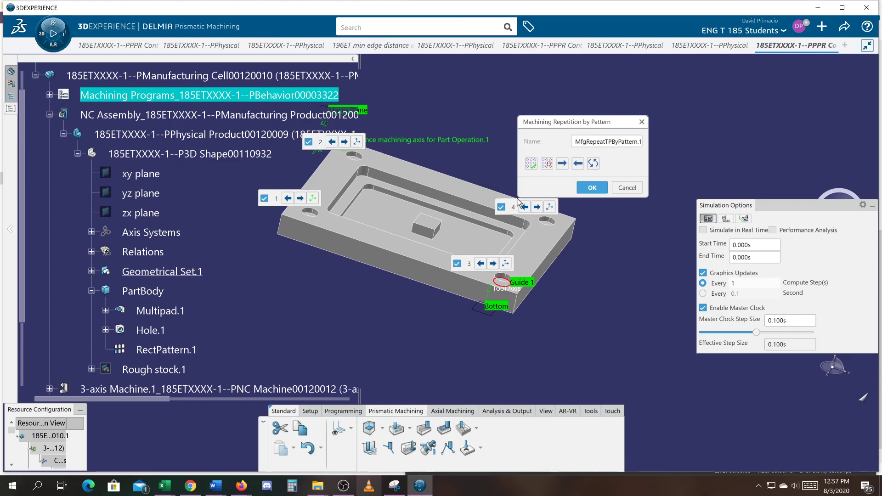
left_click(583, 189)
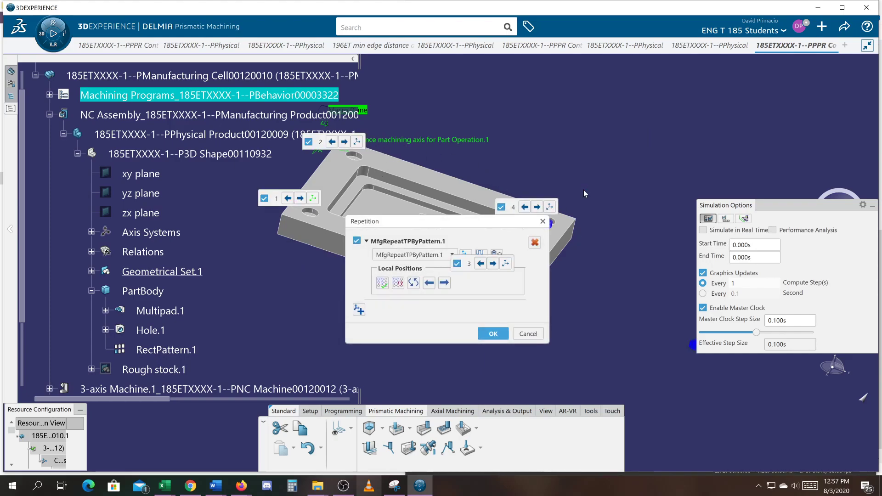
left_click(492, 335)
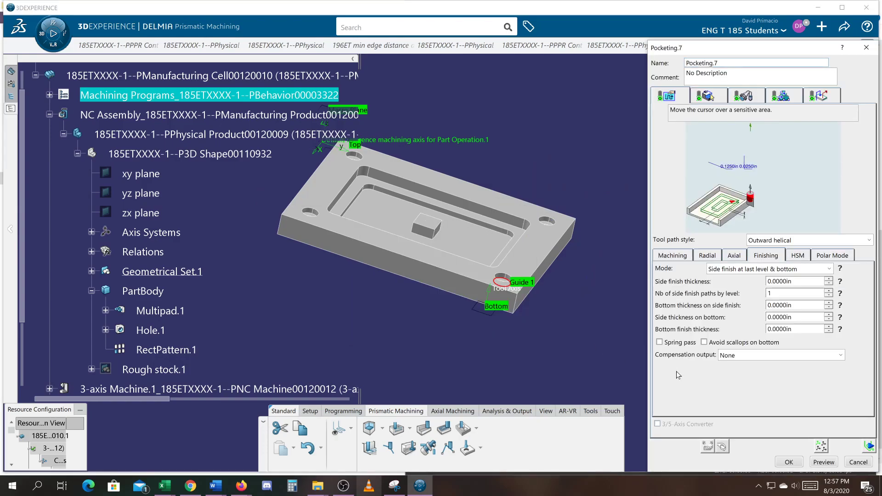
- Compute the repeated tool path, examine where its copies lie relative to the four corner holes, and exit the simulation
left_click(868, 446)
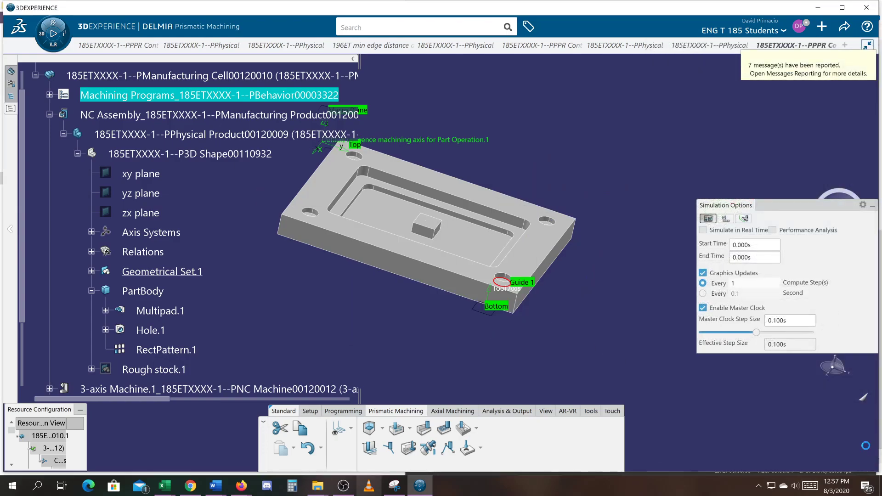
middle_click_drag(371, 345, 448, 391)
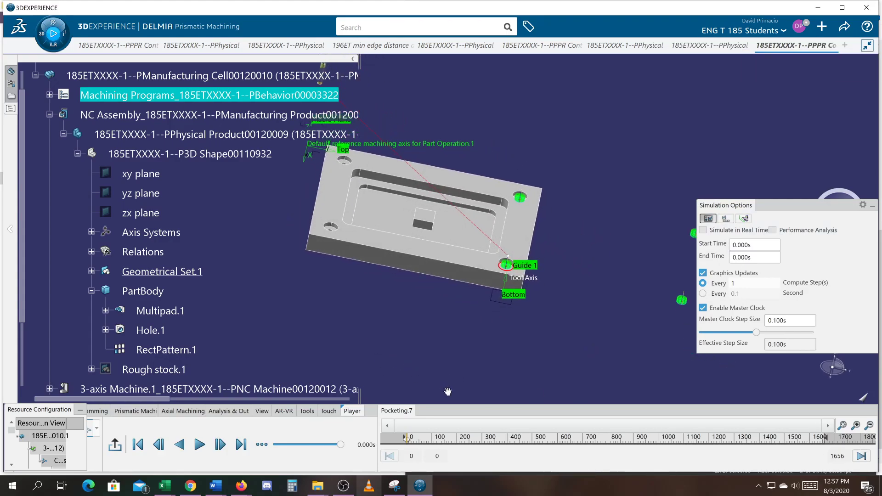
middle_click_drag(532, 362, 444, 348)
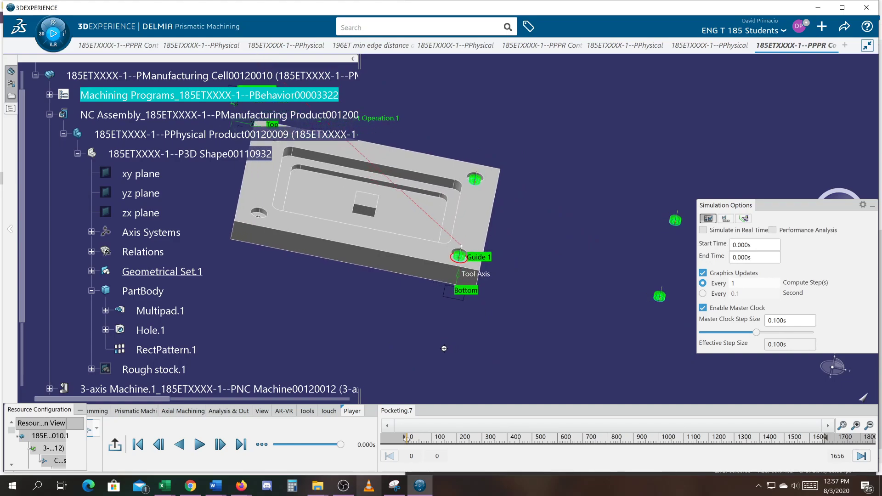
middle_click_drag(479, 348, 440, 349)
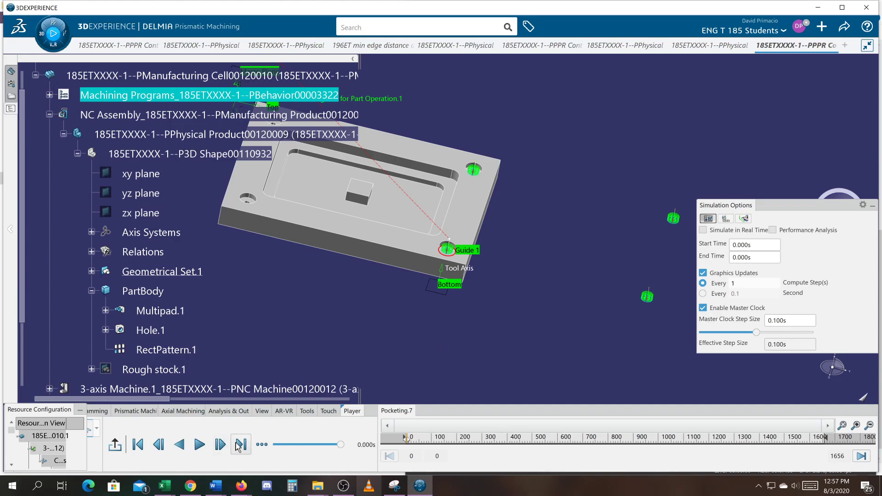
left_click(115, 453)
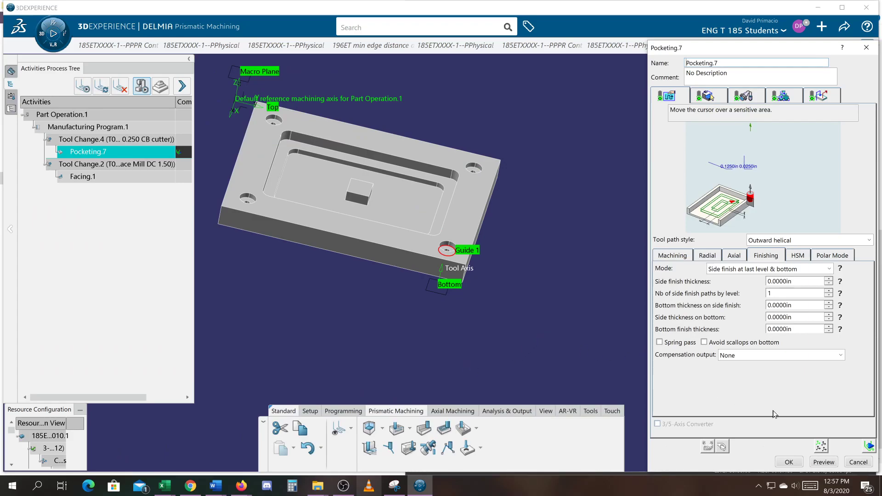
- Shift the position numbering of the existing repetition by one and add a second repetition by pattern based on RectPattern.1
left_click(826, 448)
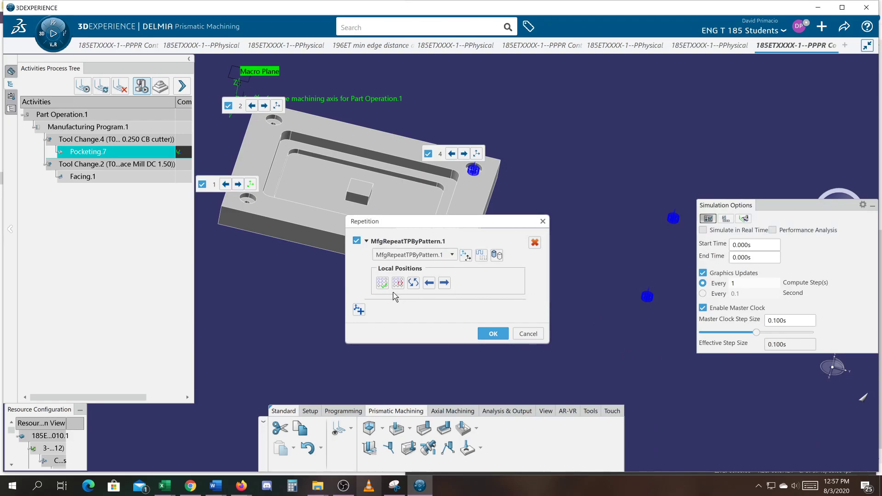
middle_click_drag(279, 274, 397, 195)
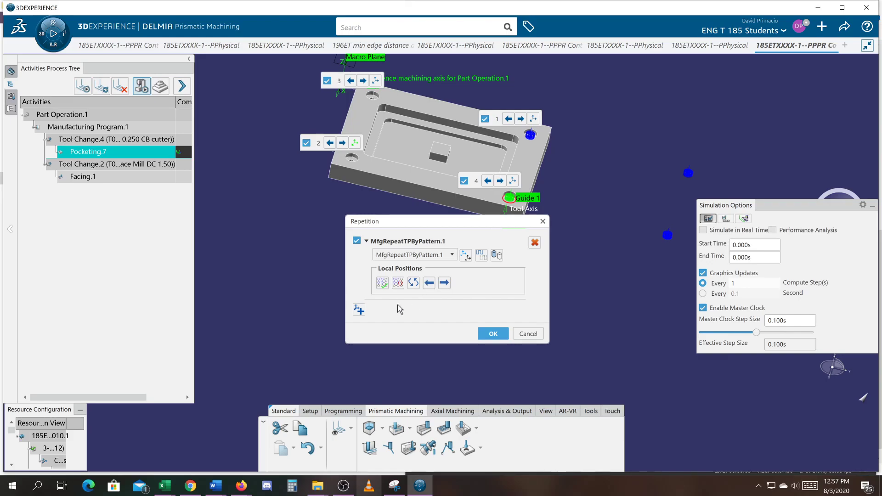
left_click(358, 310)
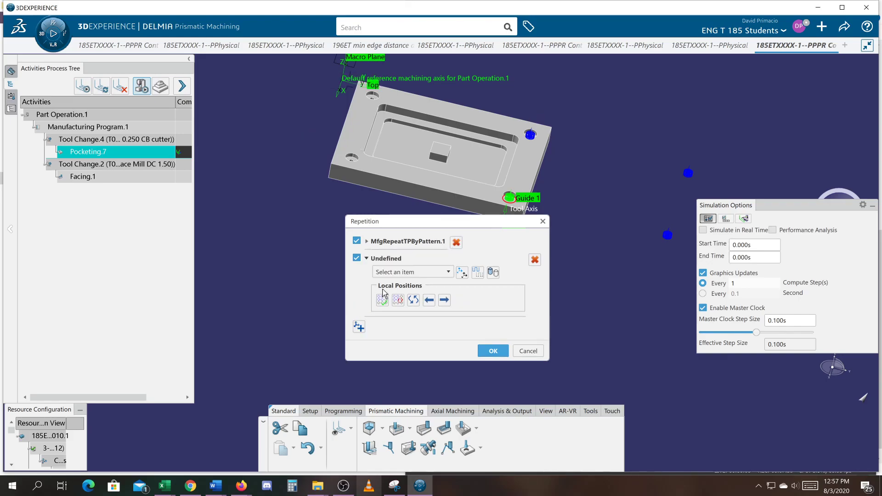
left_click(448, 273)
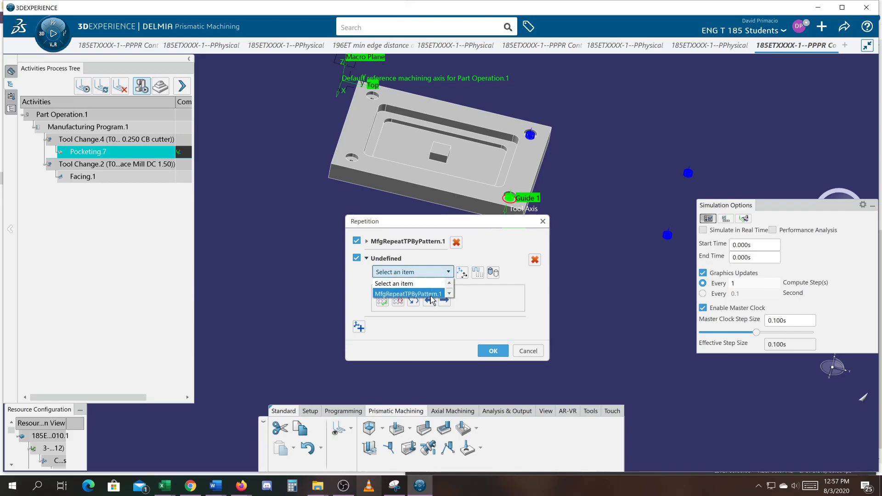
left_click(493, 275)
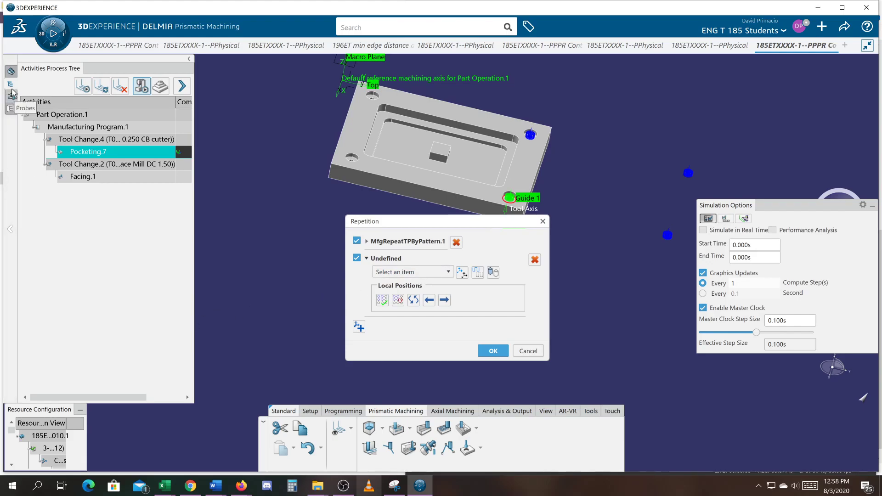
left_click(10, 109)
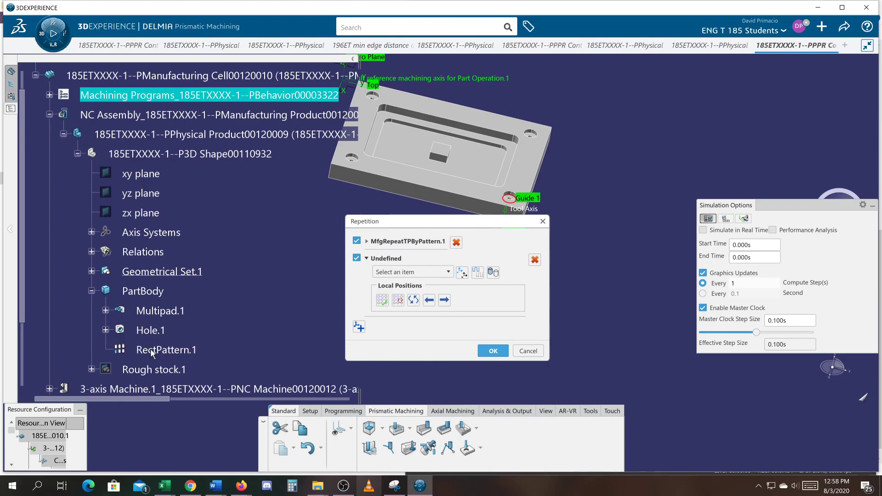
left_click(497, 275)
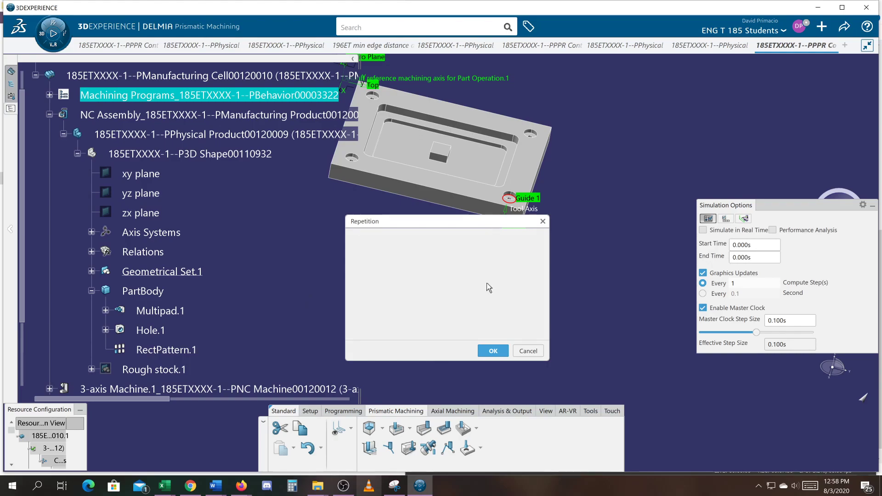
left_click(160, 351)
middle_click_drag(329, 261, 274, 339)
middle_click_drag(330, 303, 323, 318)
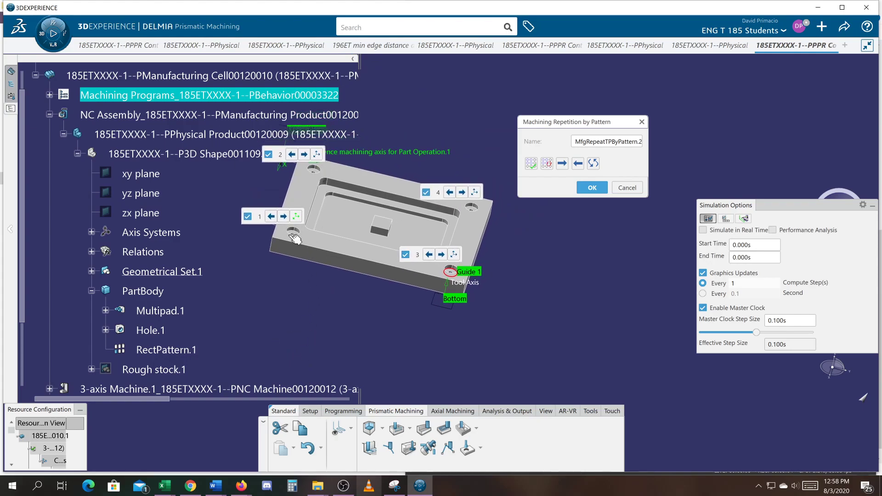
left_click(590, 191)
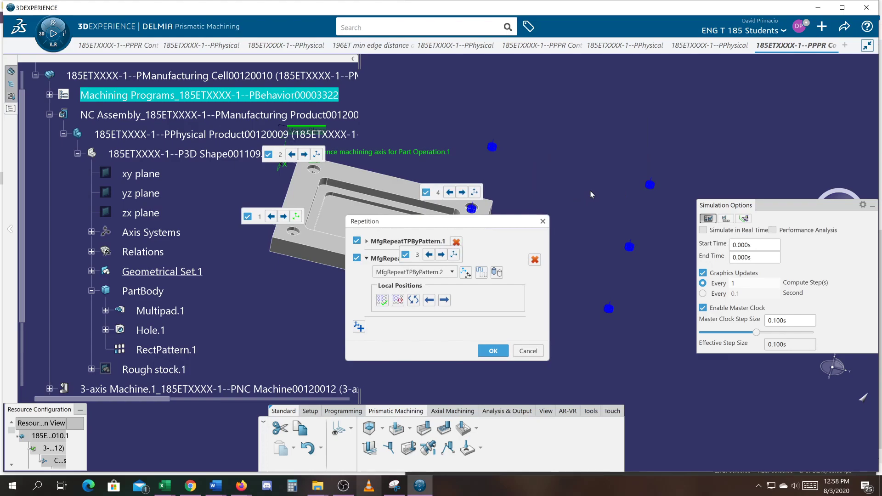
left_click(490, 351)
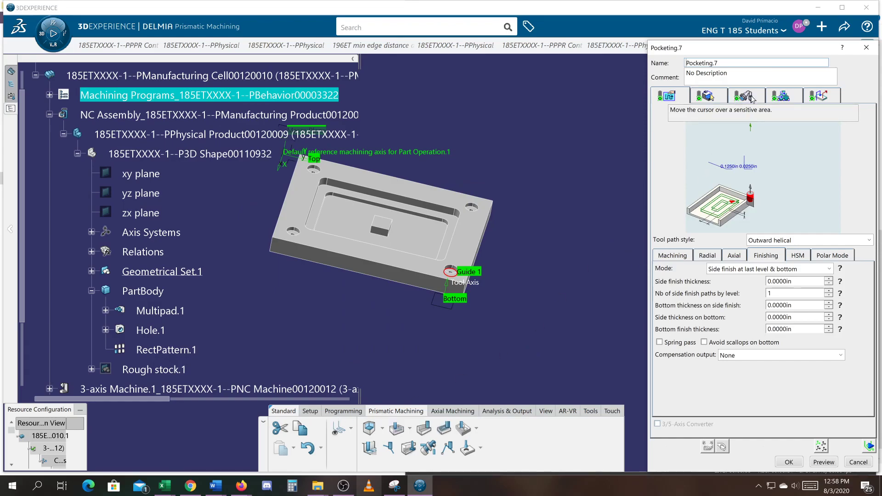
- Delete both pattern repetitions from the pocketing operation
left_click(820, 446)
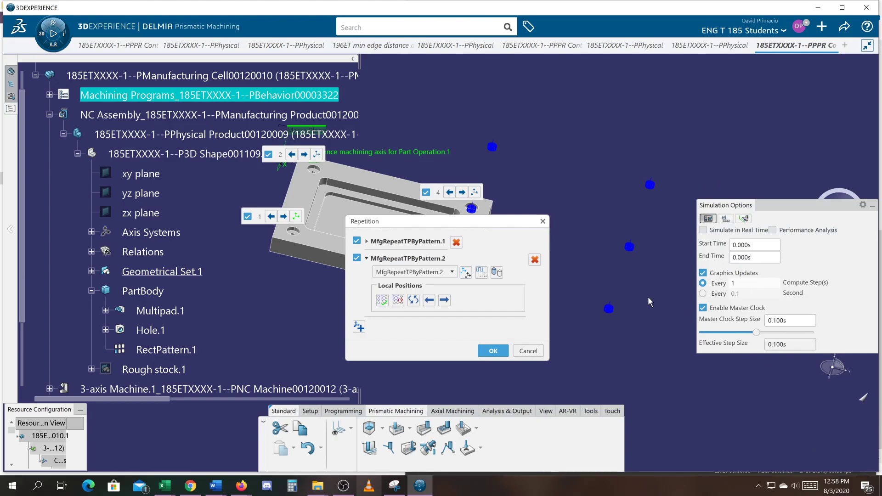
left_click(456, 242)
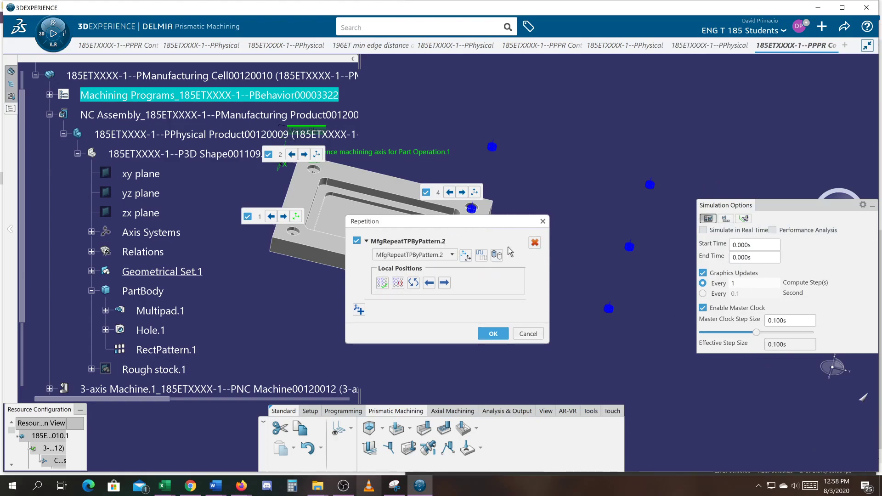
left_click(534, 244)
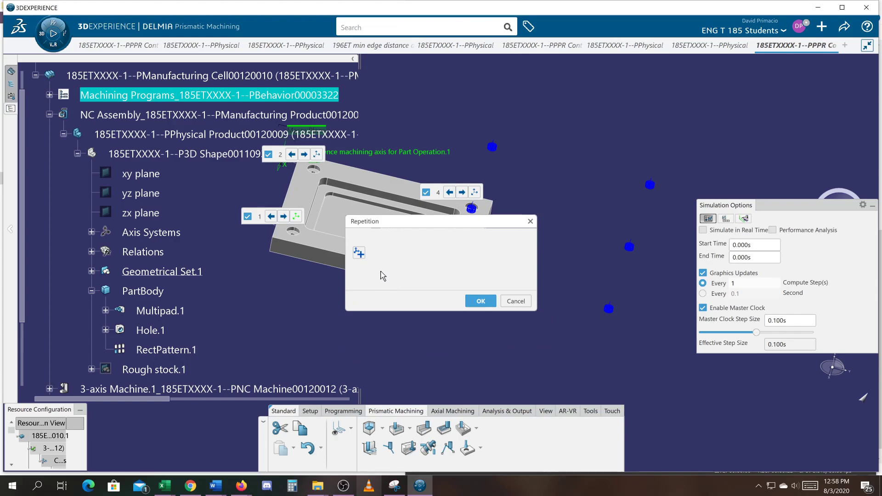
left_click(358, 253)
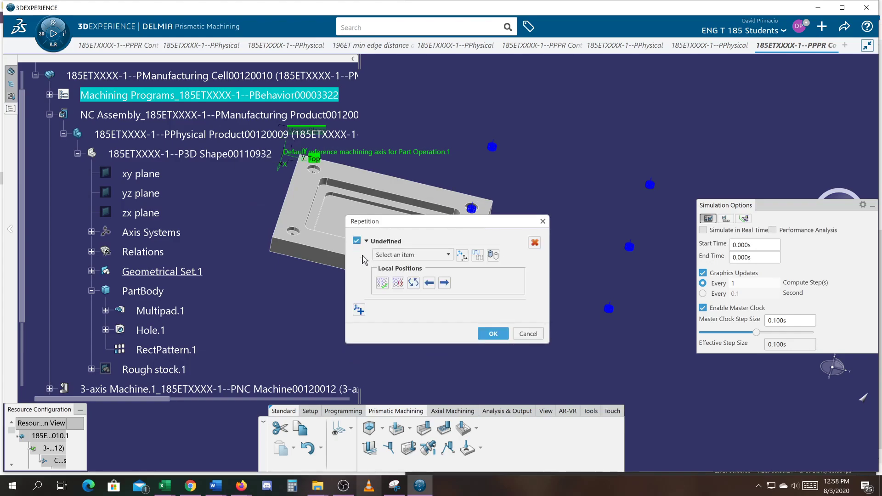
left_click(492, 255)
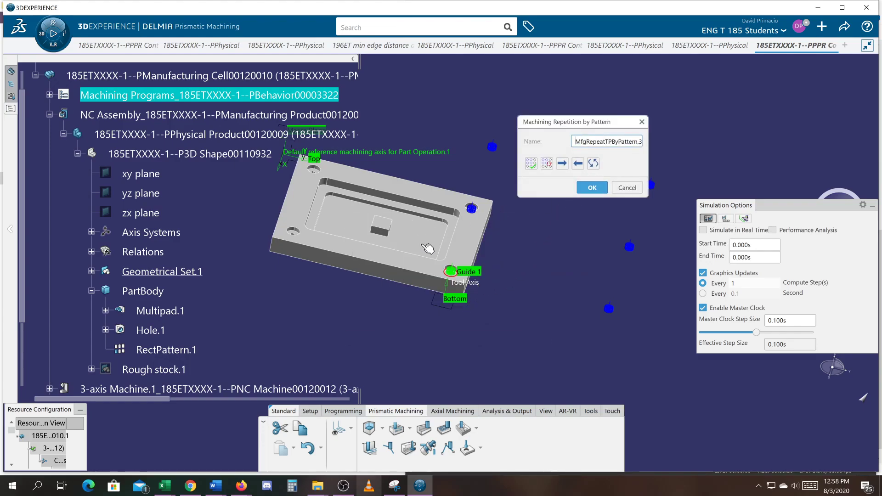
middle_click_drag(566, 321, 494, 317)
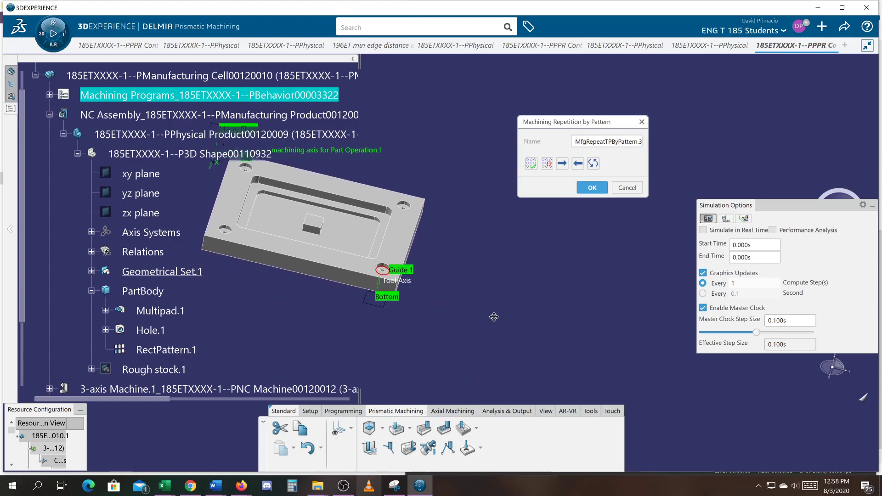
left_click(148, 351)
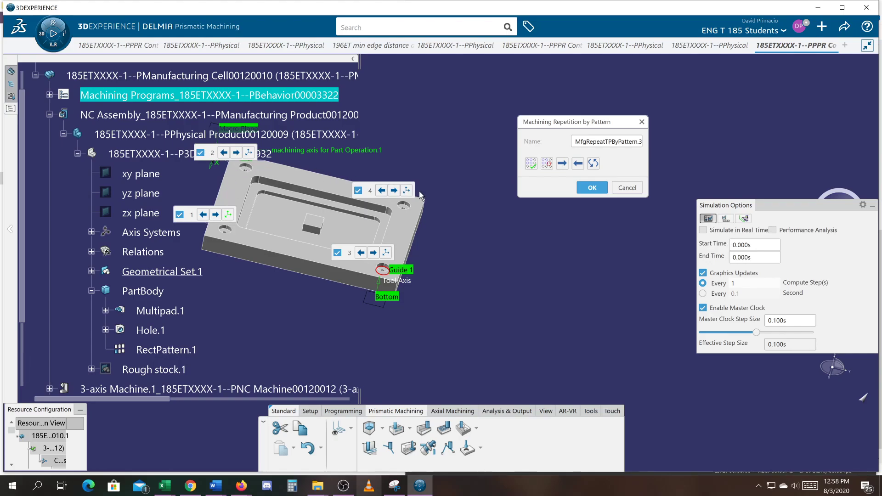
middle_click_drag(351, 319, 402, 319)
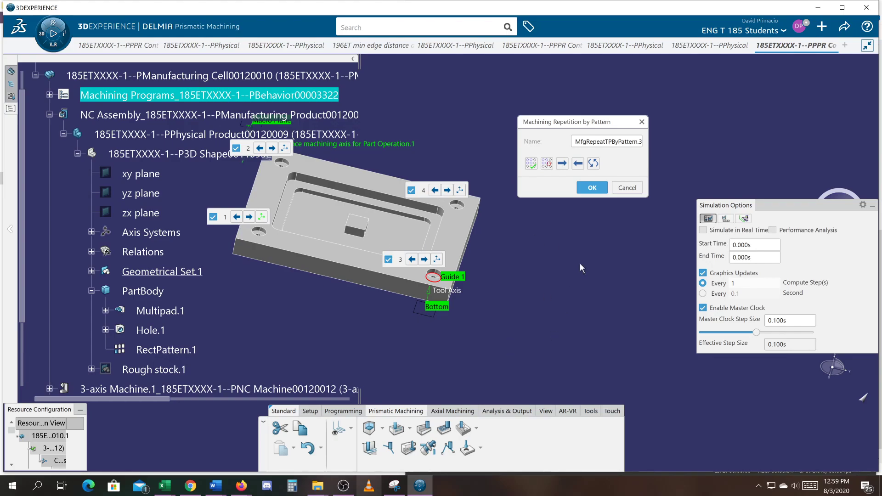
left_click(626, 188)
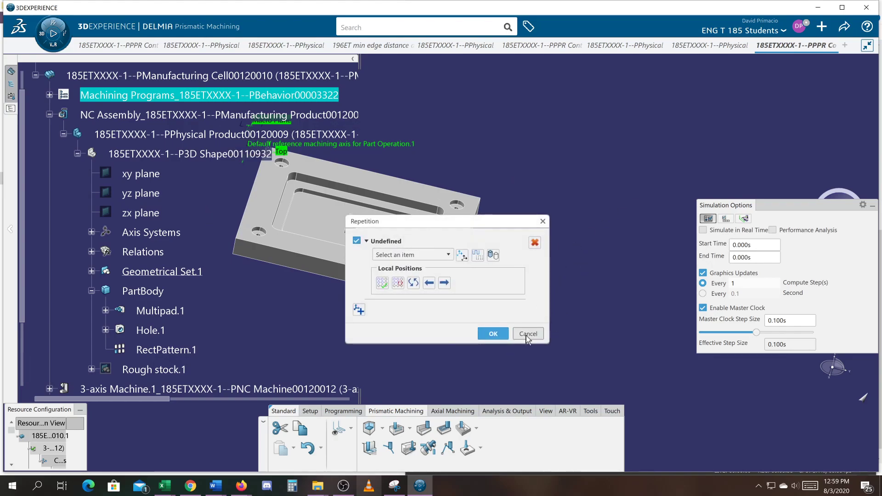
left_click(528, 334)
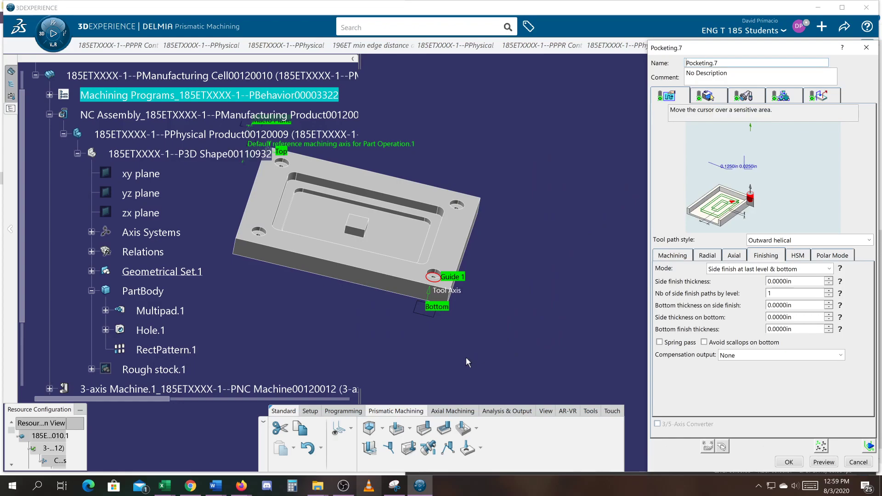
- Discard the Pocketing.7 operation from the manufacturing program
left_click(819, 460)
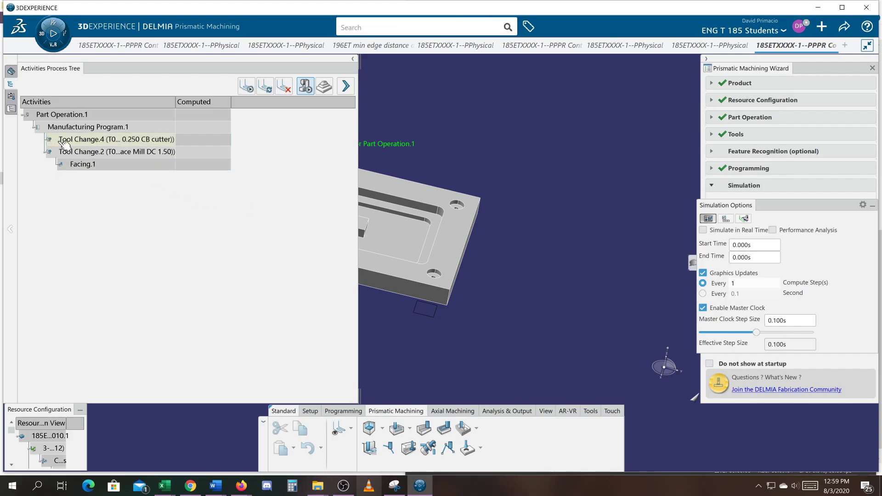
- Put the simulation options away, review the tool settings of Tool Change.4, and leave them without changes
left_click(872, 206)
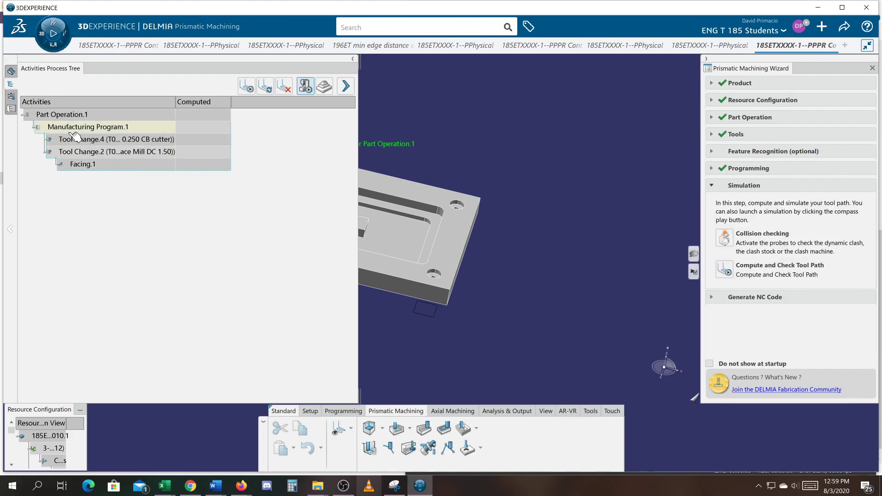
middle_click_drag(429, 328, 571, 349)
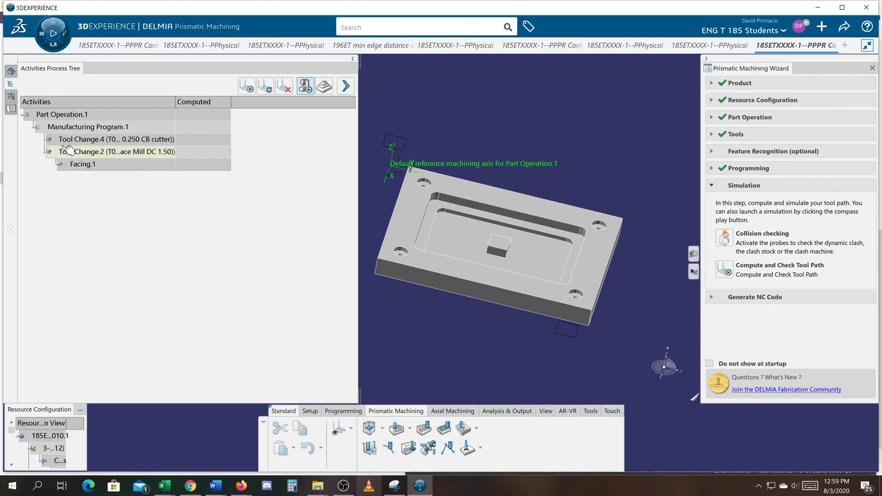
left_click(53, 141)
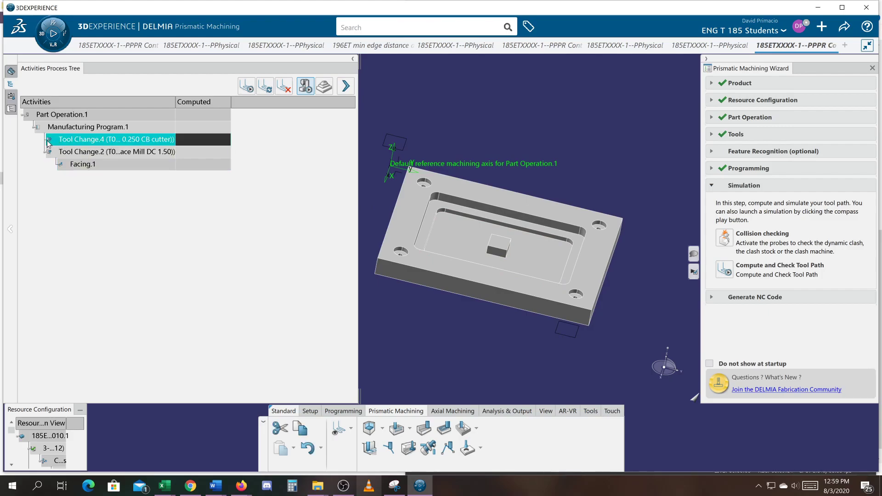
double_click(54, 142)
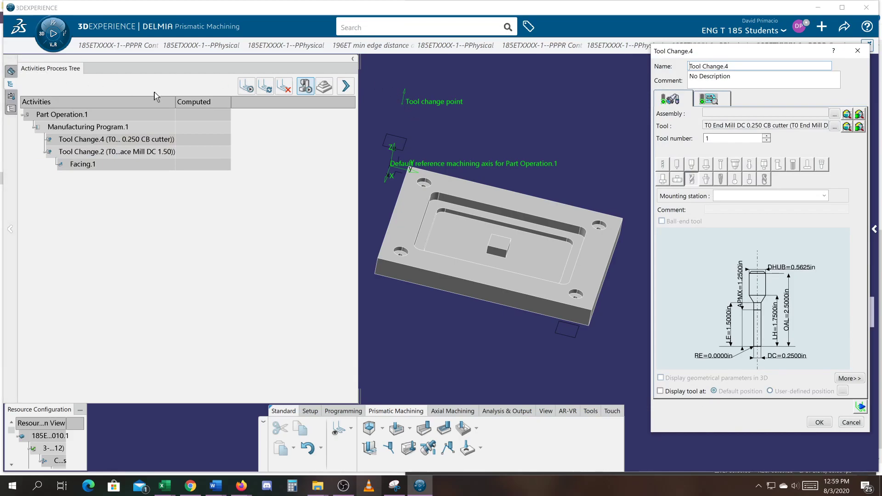
left_click(354, 60)
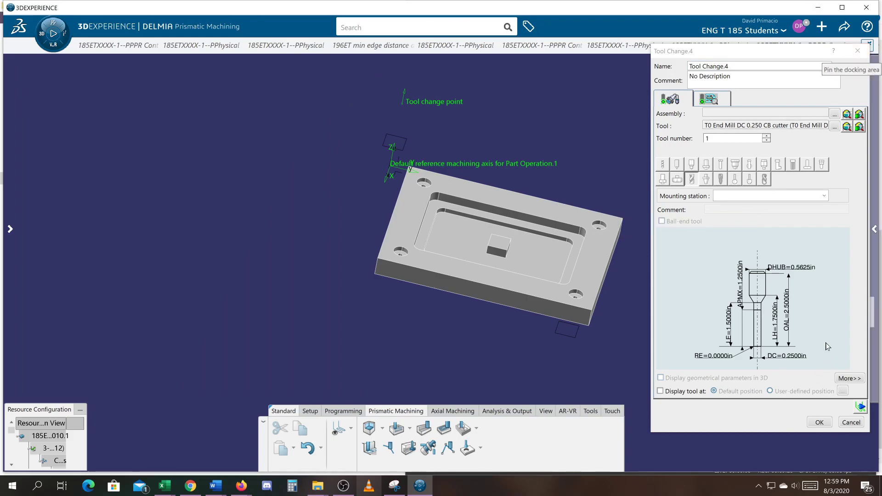
left_click(851, 422)
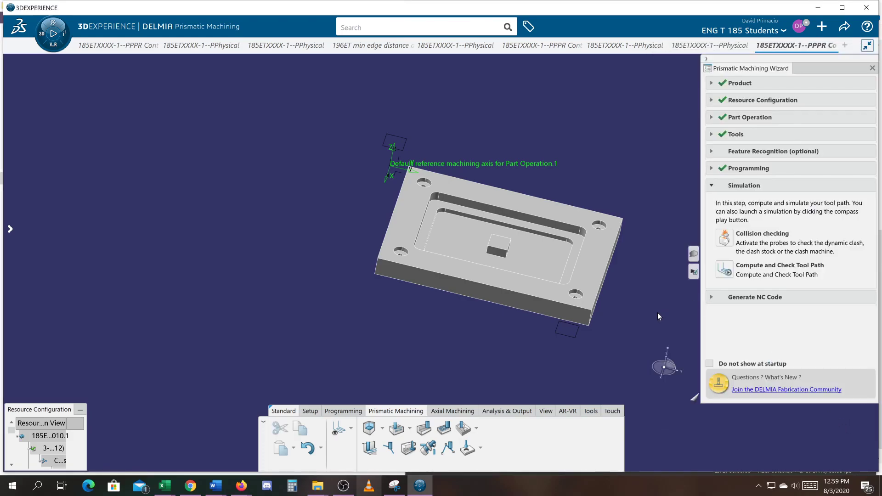
- Check in the part design model which corner hole is the original Hole.1 that the rectangular pattern starts from
middle_click_drag(549, 321, 488, 333)
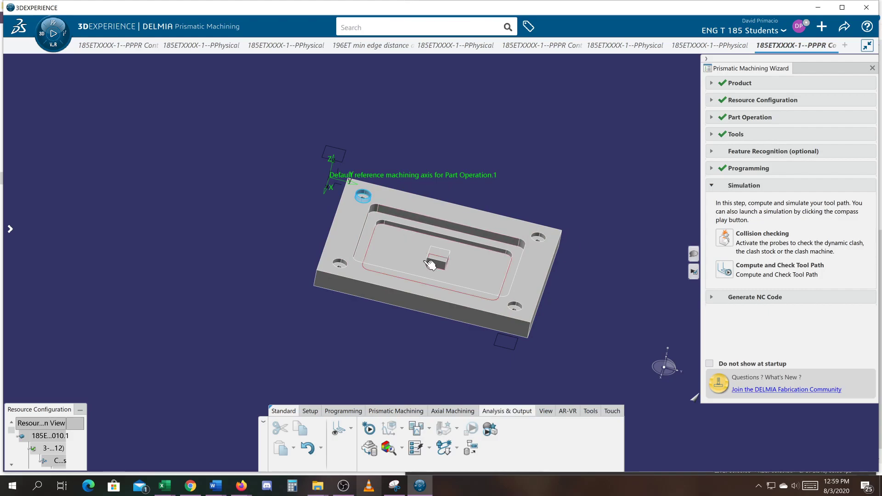
left_click(692, 47)
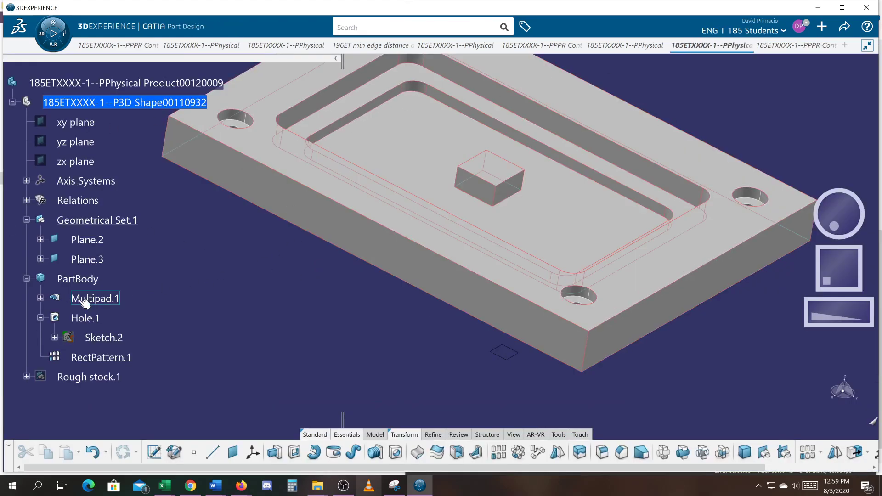
left_click(78, 322)
mouse_move(272, 321)
middle_mouse_down()
mouse_move(267, 379)
mouse_move(288, 318)
middle_mouse_up()
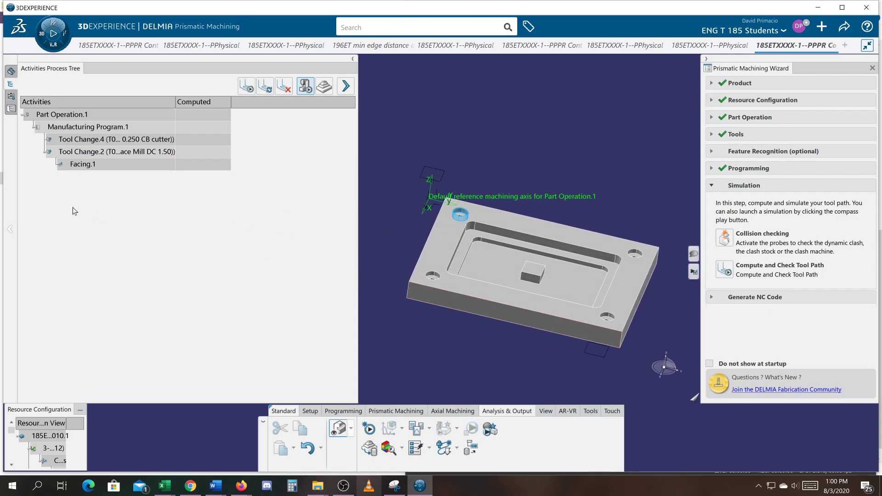
- Delete the empty Tool Change.4 with the 0.250 CB cutter from the manufacturing program
left_click(59, 140)
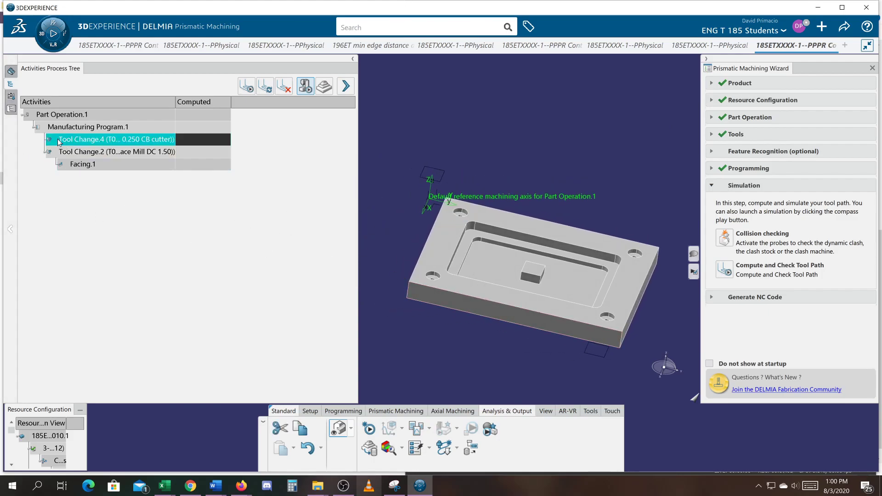
right_click(72, 142)
left_click(79, 408)
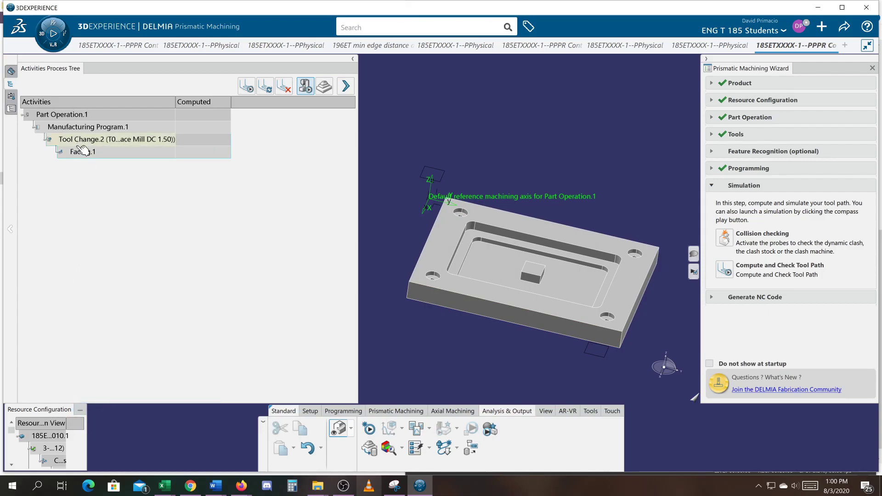
- Insert a new pocketing operation at the start of Manufacturing Program.1, ahead of the face mill tool change
left_click(67, 130)
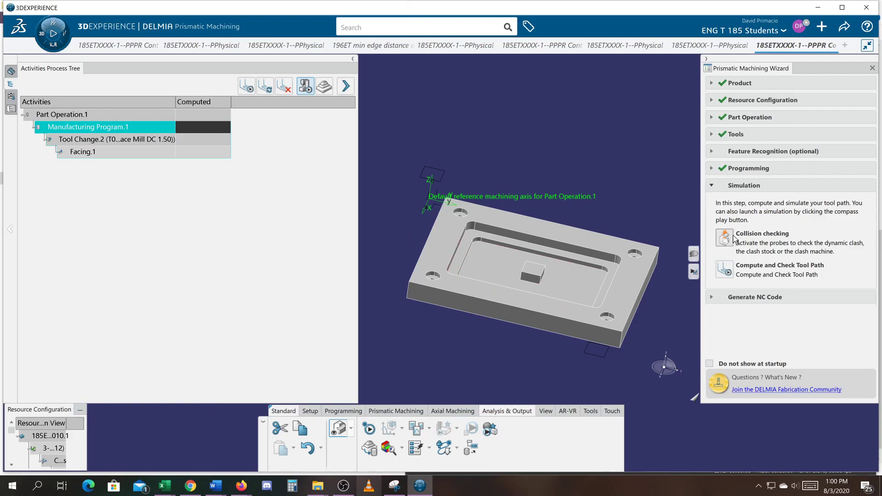
left_click(711, 169)
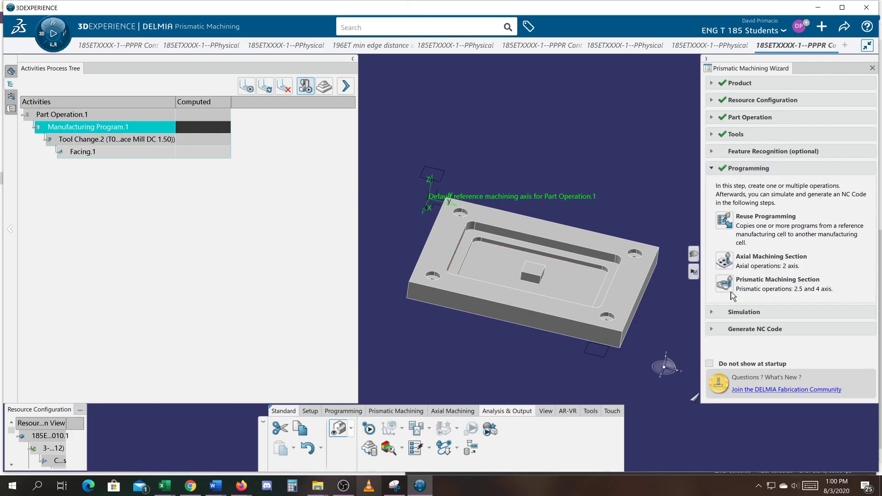
left_click(725, 285)
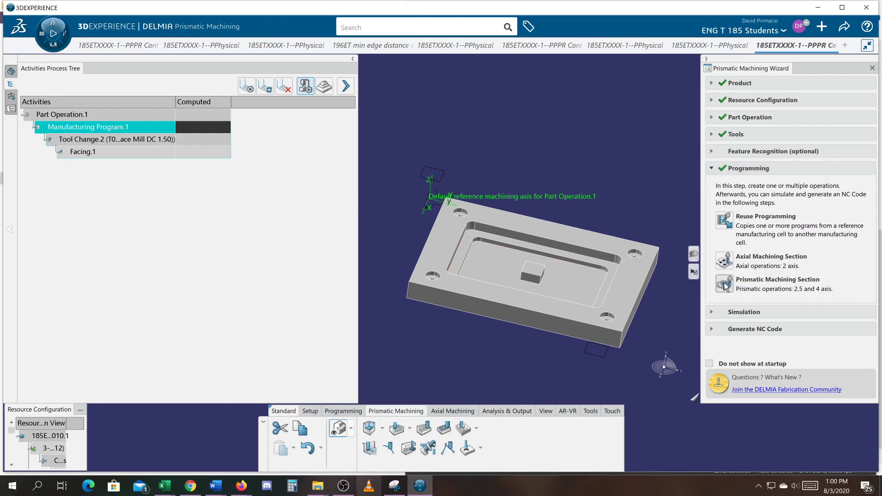
left_click(461, 430)
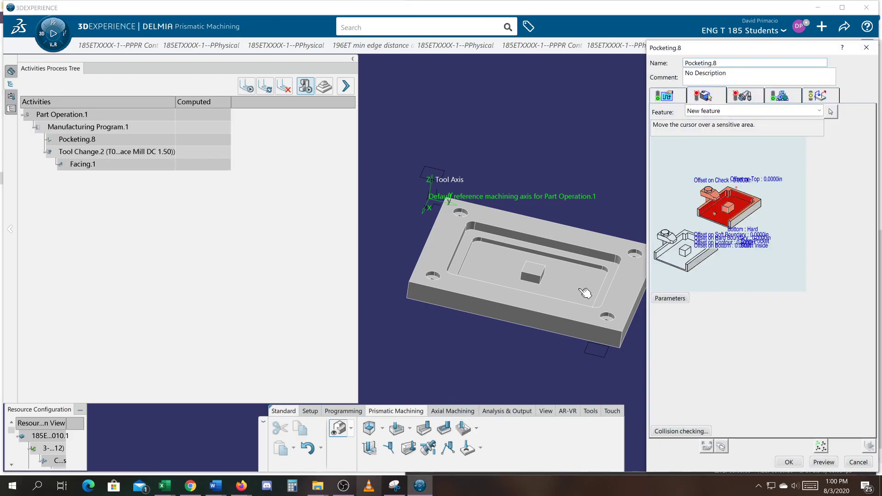
- Define the pocket's guiding contour with the circular floor edge of the counterbore at the plate's near-left corner
left_click(743, 201)
scroll(602, 288, "up", 3)
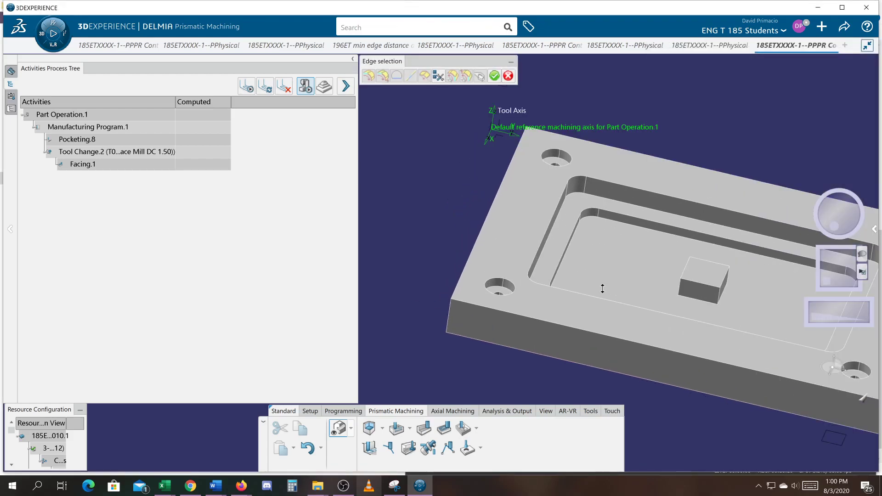
scroll(602, 288, "up", 4)
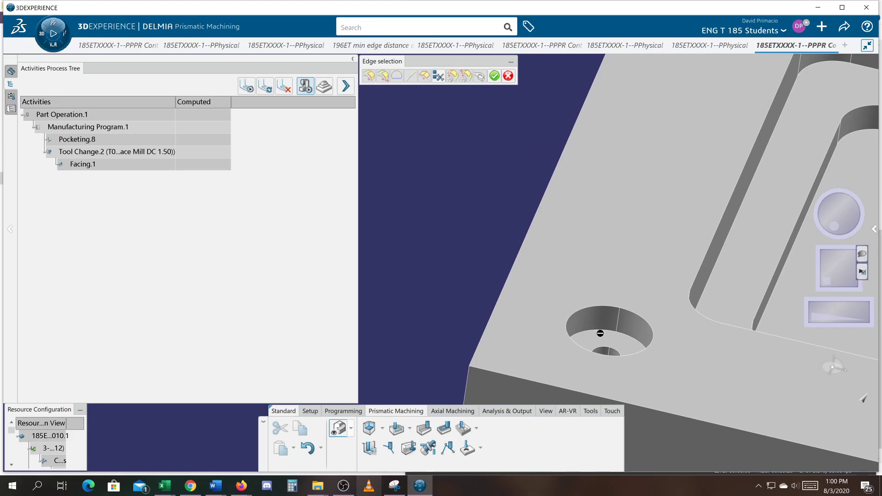
left_click(603, 335)
middle_click_drag(541, 282, 548, 225)
middle_click_drag(615, 320, 535, 307)
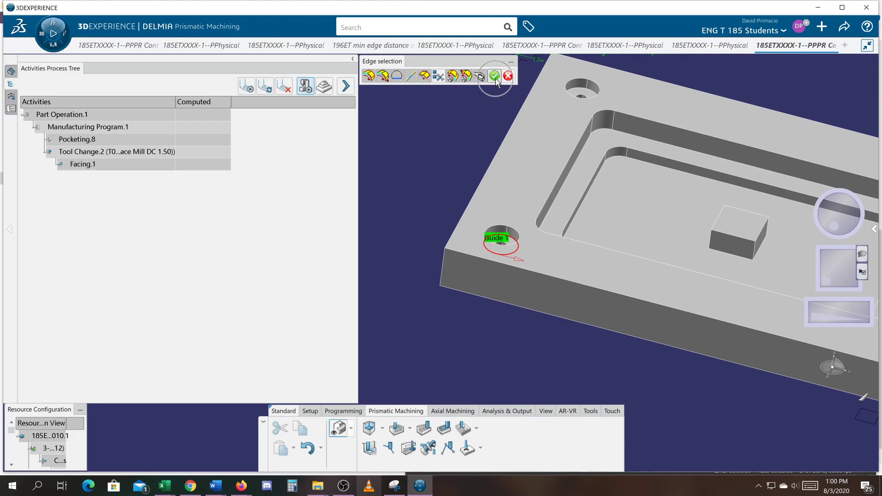
mouse_move(456, 64)
left_mouse_down()
mouse_move(456, 99)
mouse_move(457, 71)
left_mouse_up()
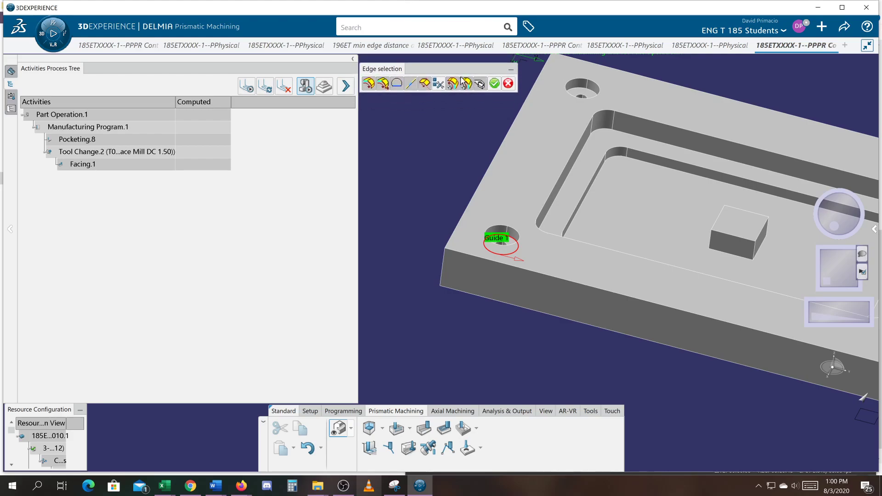
left_click(494, 84)
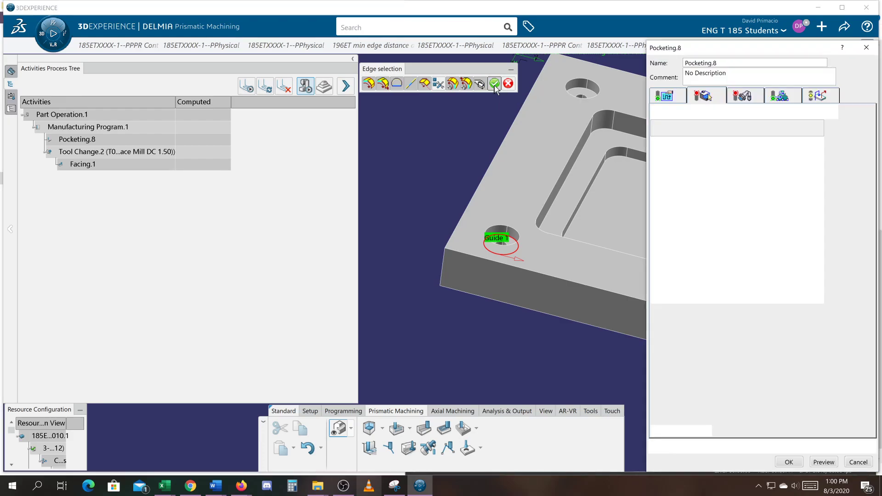
- Set the pocket's bottom to the reference plane below the part and its top to the plate's upper face
left_click(742, 212)
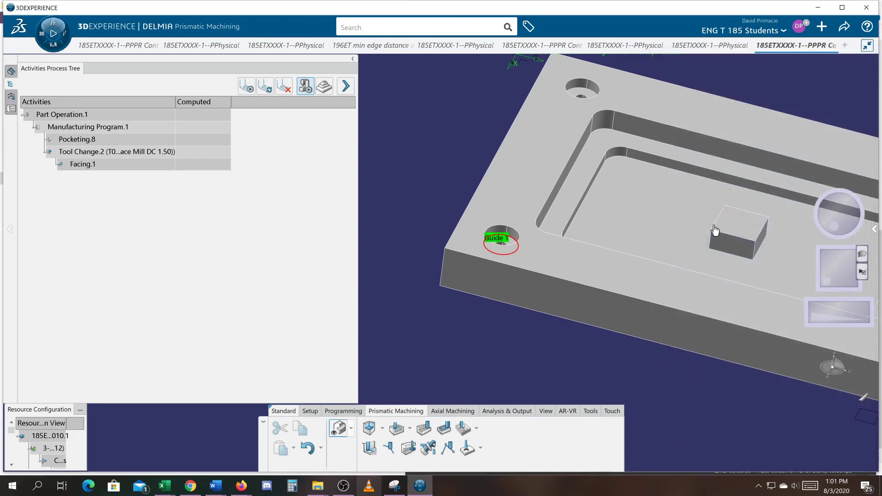
middle_click_drag(564, 323, 421, 202)
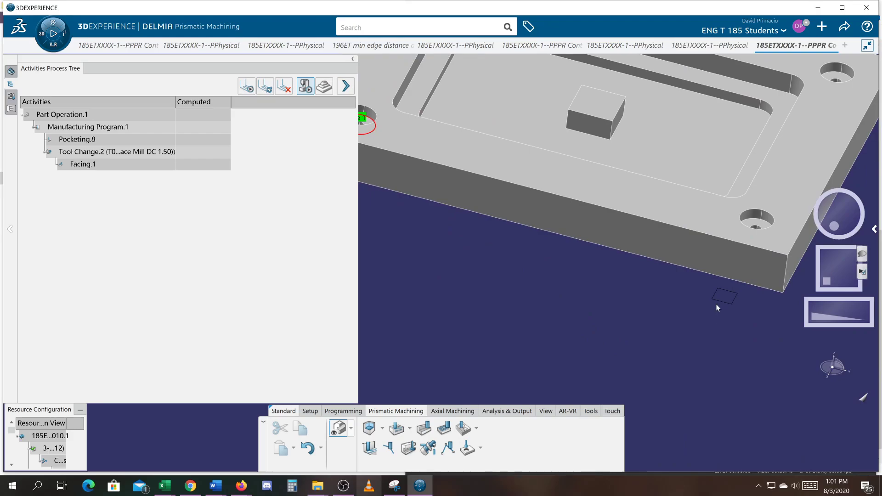
left_click(724, 302)
middle_click_drag(492, 266, 669, 380)
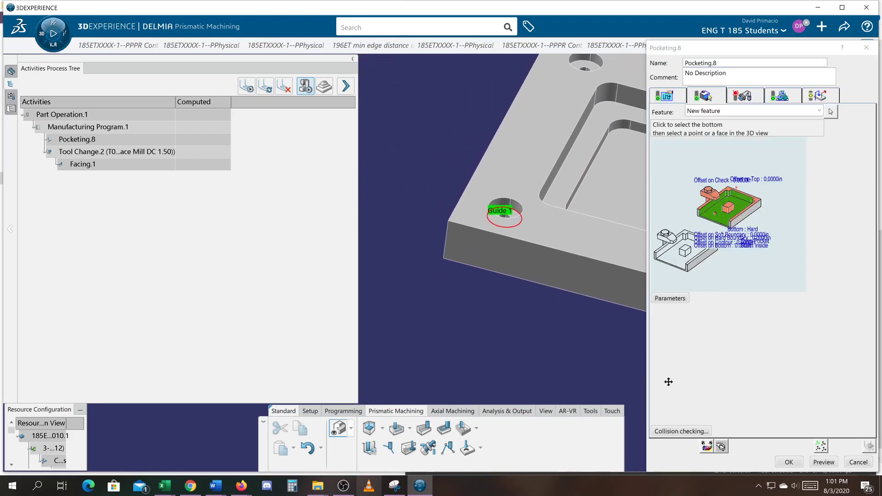
left_click(758, 204)
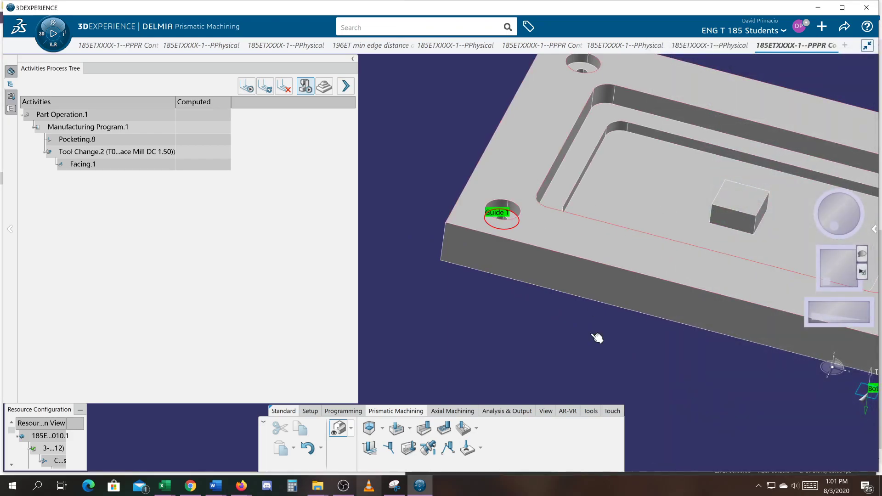
left_click(589, 309)
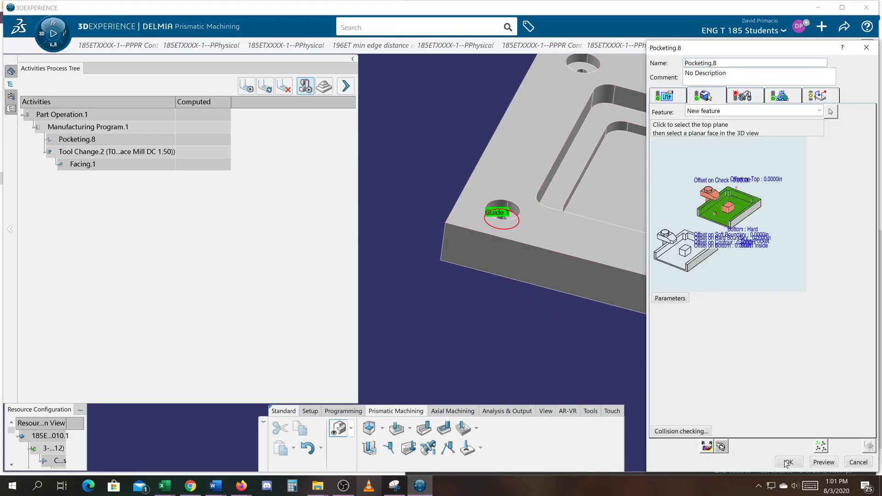
- Assign the existing T0 End Mill DC 0.250 CB cutter as the tool of the pocketing operation
left_click(741, 95)
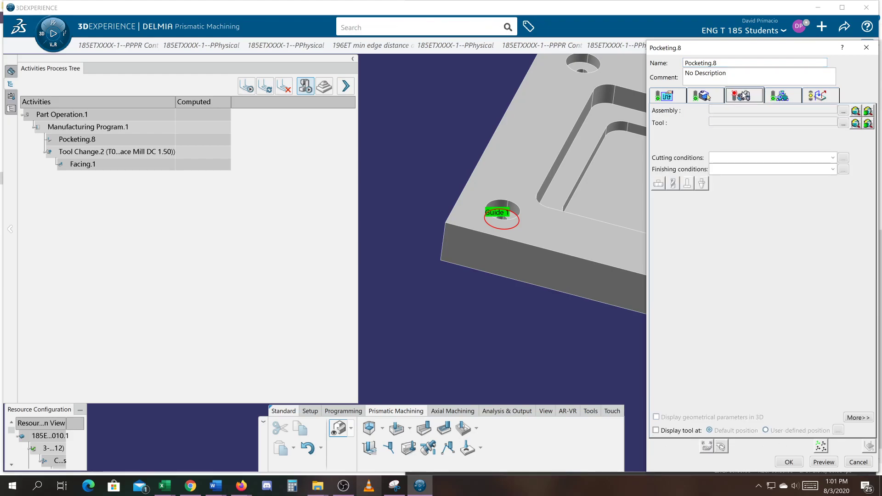
left_click(859, 123)
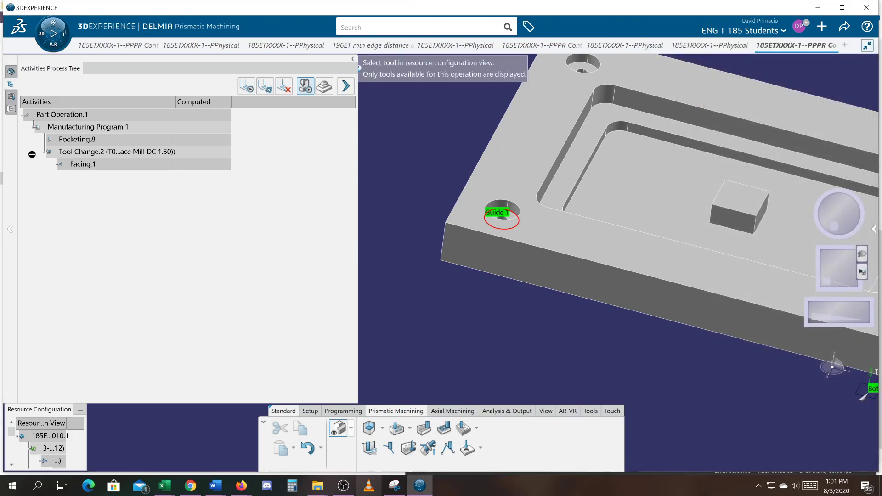
left_click(11, 109)
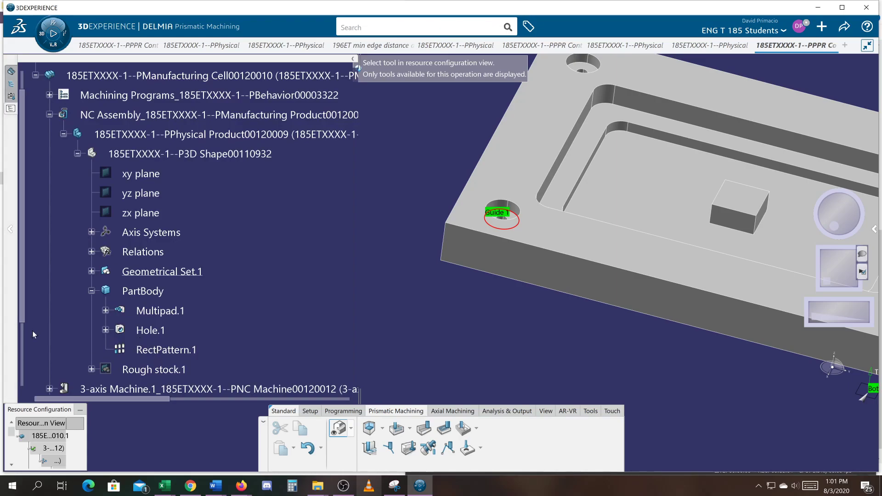
scroll(20, 335, "down", 3)
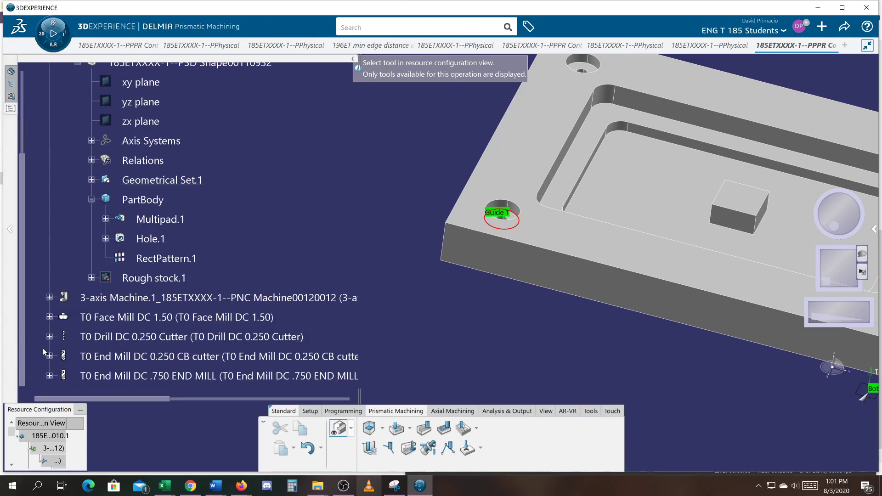
left_click(214, 361)
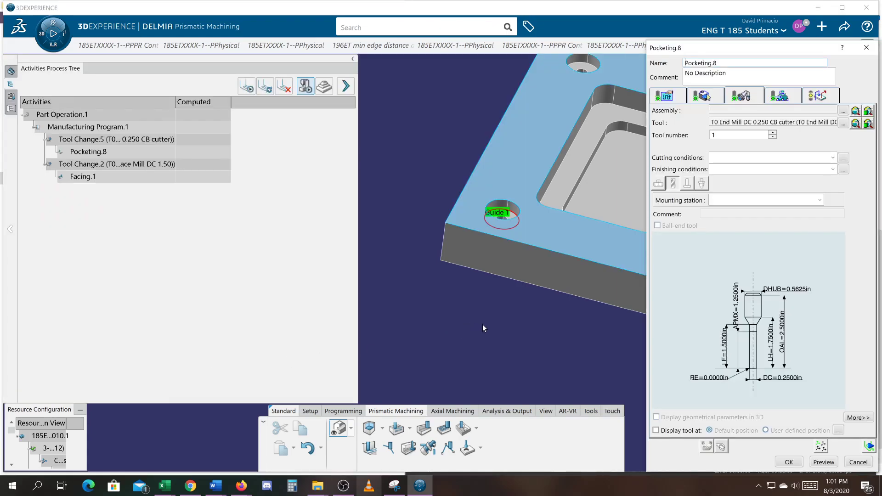
- Limit both the approach and retract macros of the pocketing operation to the reference plane above the plate
left_click(809, 95)
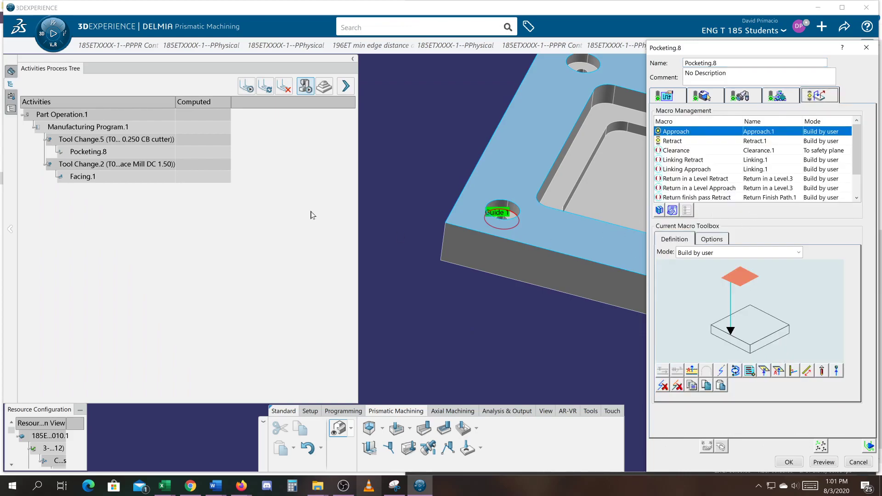
middle_click_drag(422, 220, 449, 408)
left_click(729, 279)
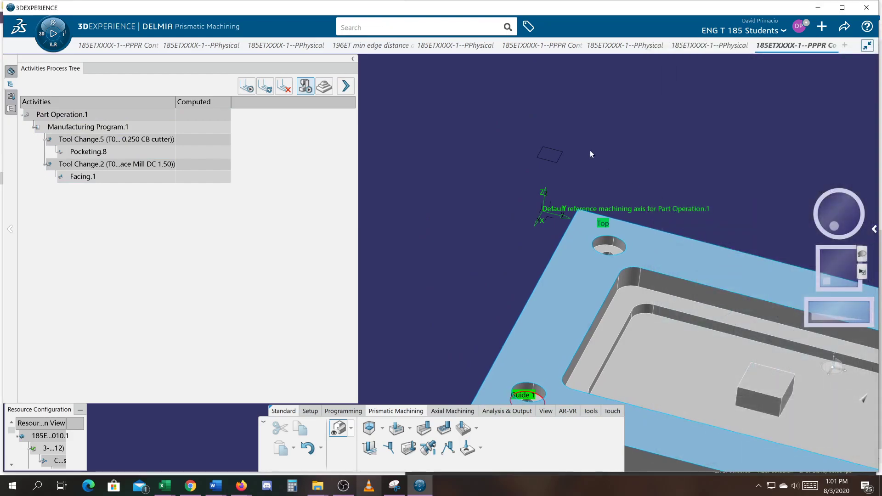
left_click(560, 159)
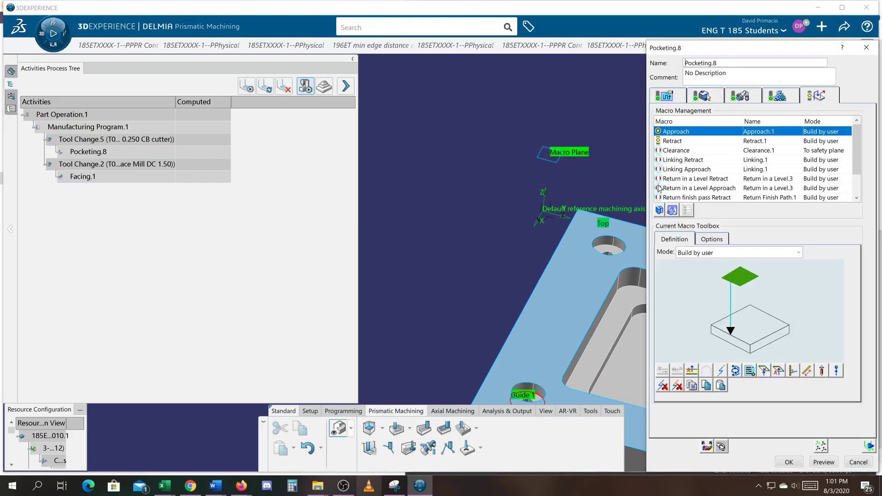
left_click(734, 145)
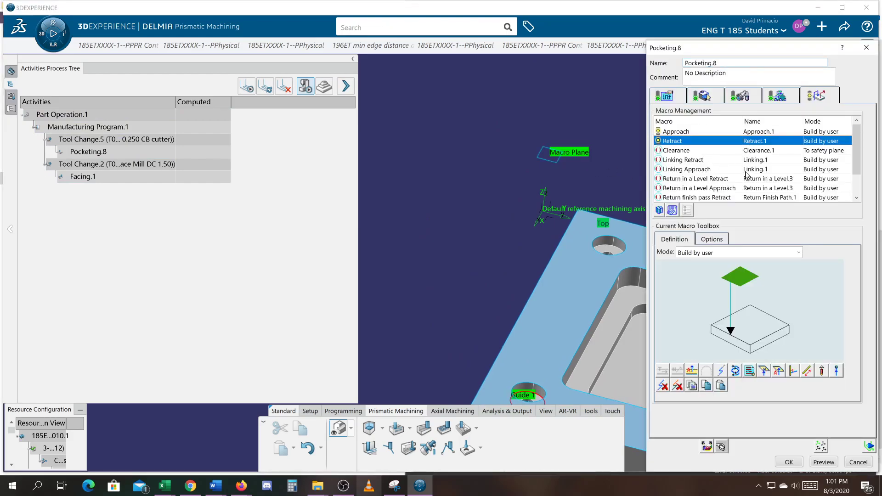
left_click(739, 268)
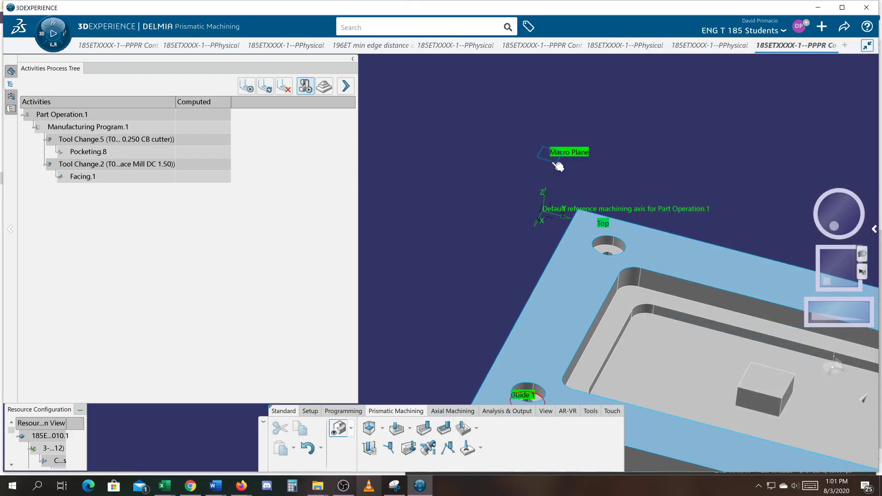
left_click(553, 162)
middle_click_drag(545, 240, 493, 209)
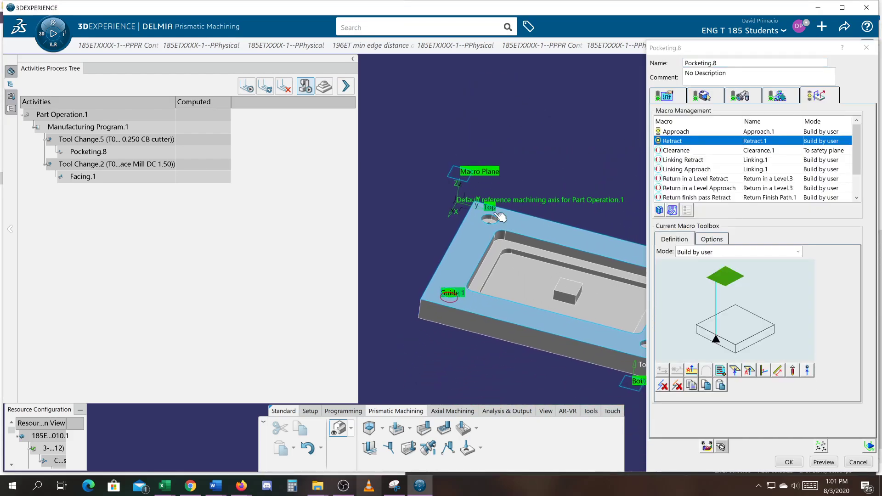
middle_click_drag(539, 331, 516, 298)
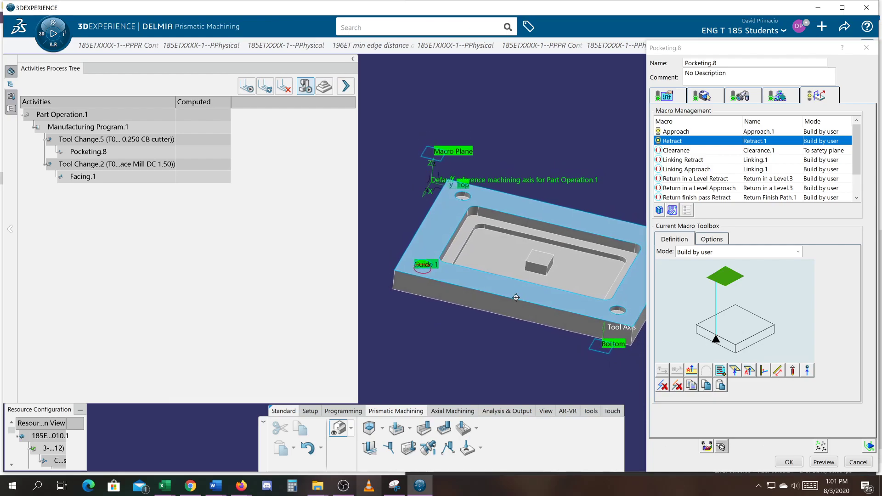
middle_click_drag(491, 337, 482, 323)
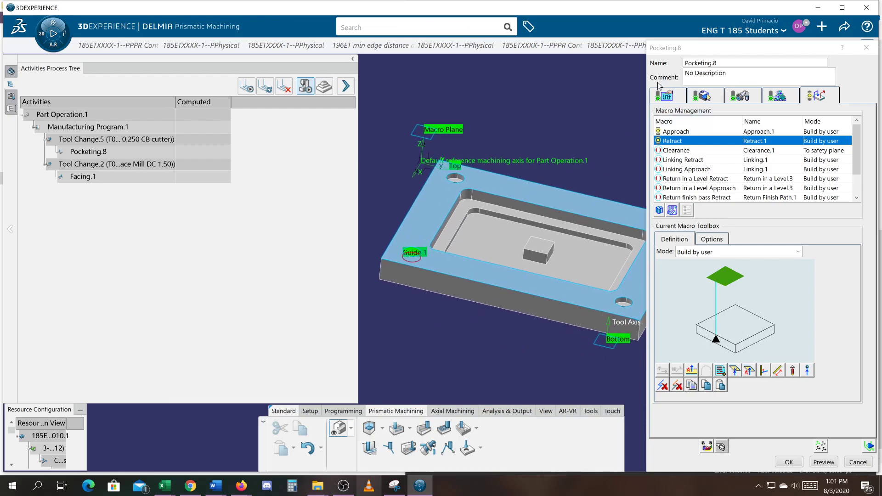
- Set the pocketing's number of levels to 10 and its finishing mode to Side finish at last level & bottom
left_click(663, 96)
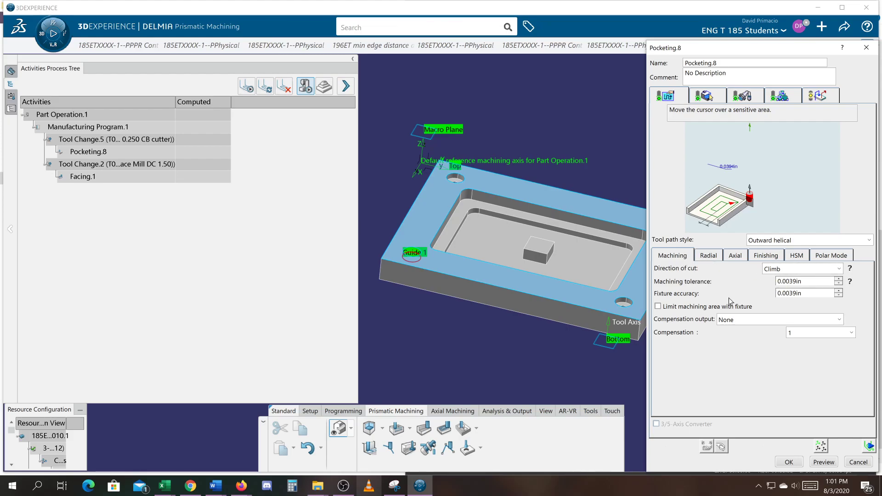
left_click(726, 257)
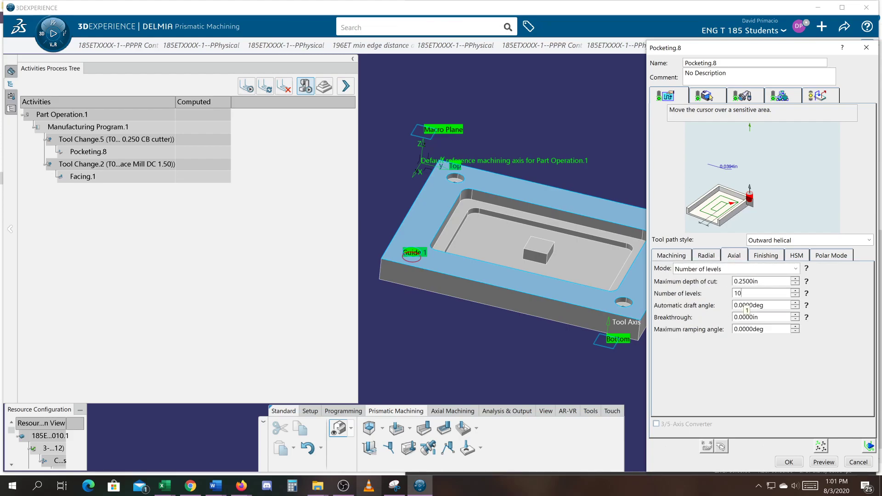
left_click(764, 255)
left_click(762, 269)
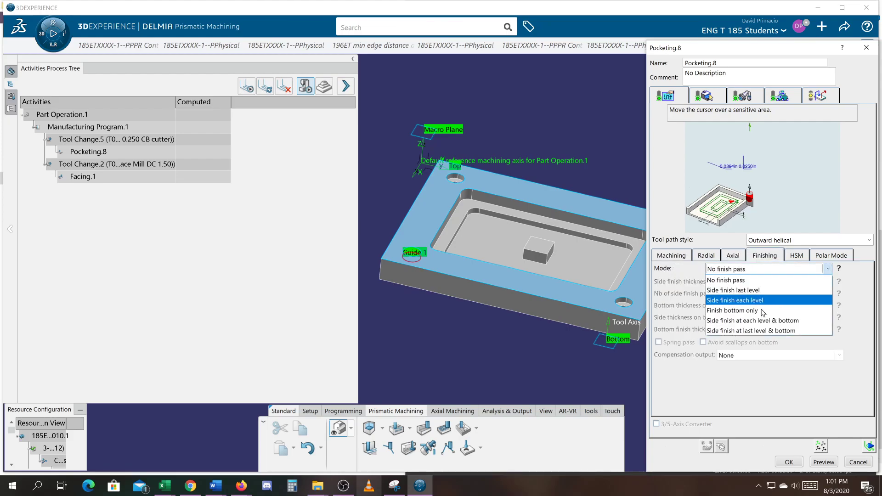
left_click(762, 331)
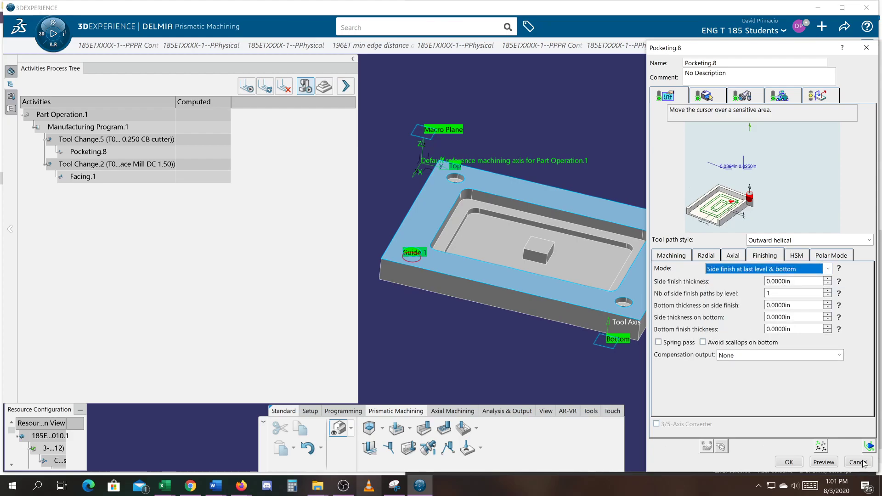
- Compute and inspect the single-hole pocketing tool path, returning to the operation's definition
left_click(868, 446)
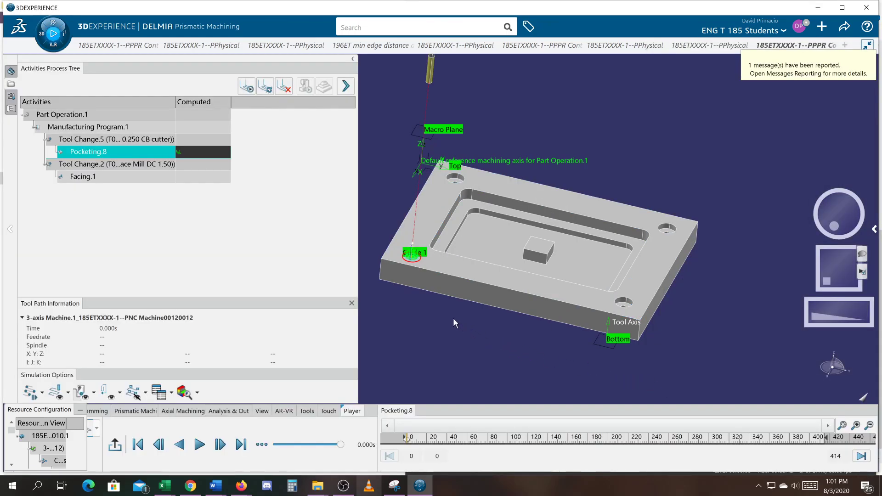
middle_click_drag(475, 338, 517, 350)
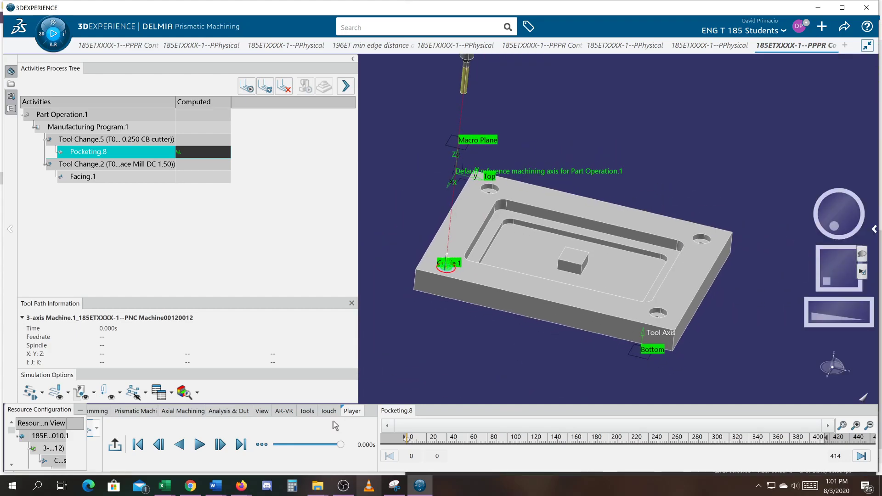
left_click(114, 445)
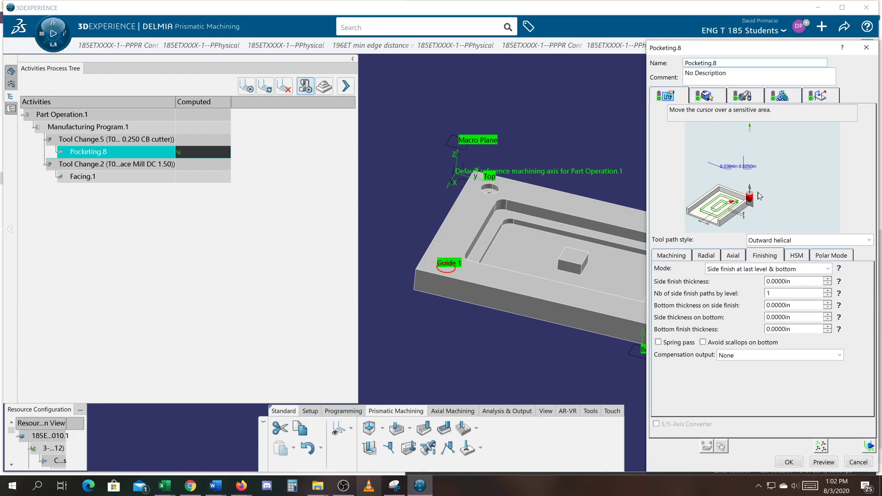
- Add a repetition by pattern to the pocketing operation, using RectPattern.1 to cover all four corner holes
left_click(820, 446)
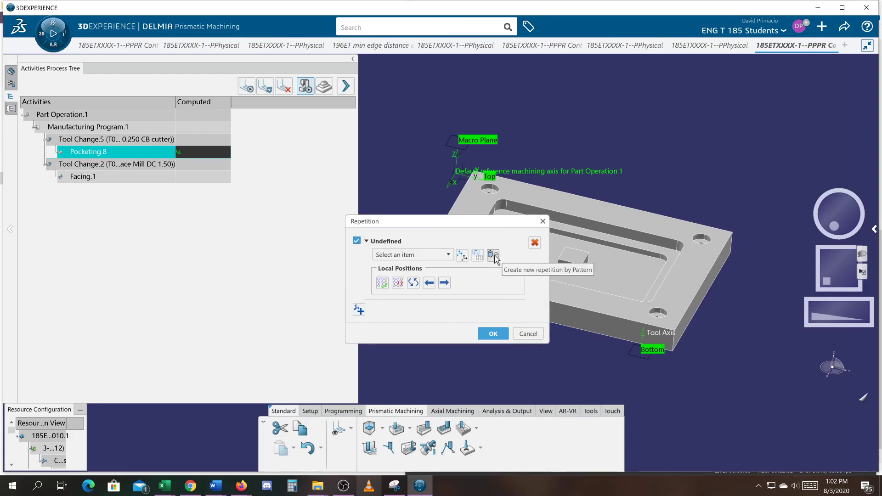
left_click(493, 255)
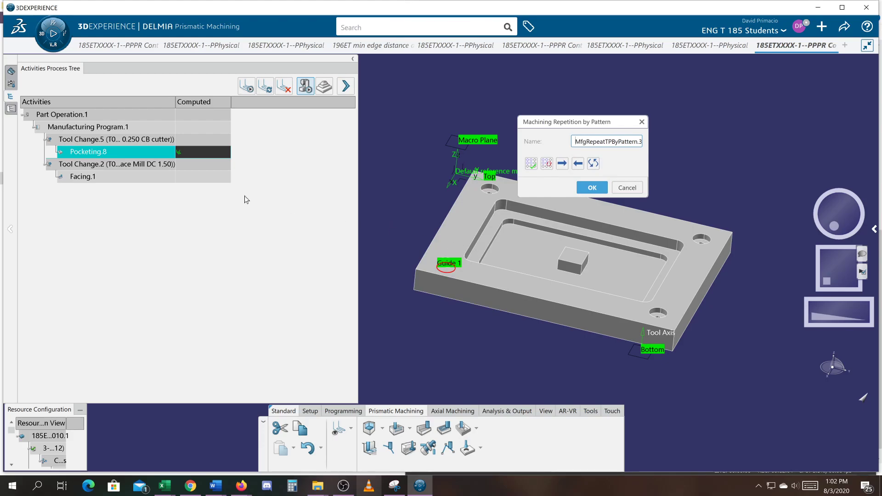
left_click(11, 109)
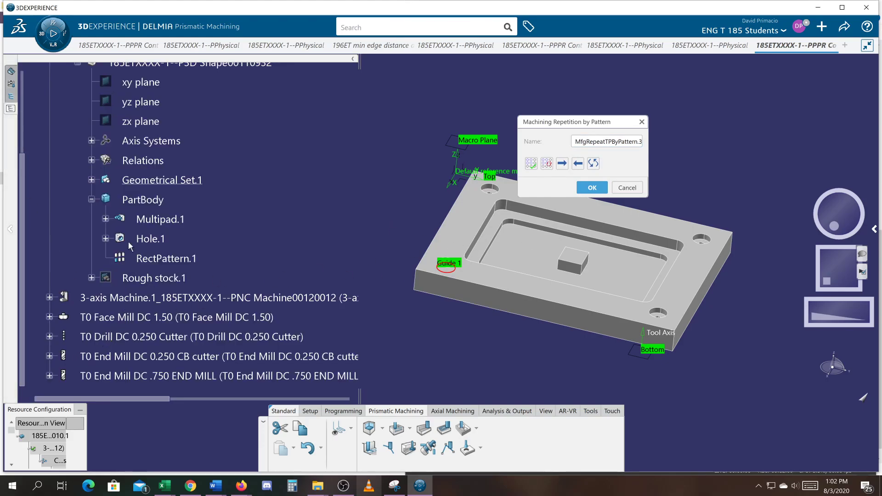
left_click(161, 259)
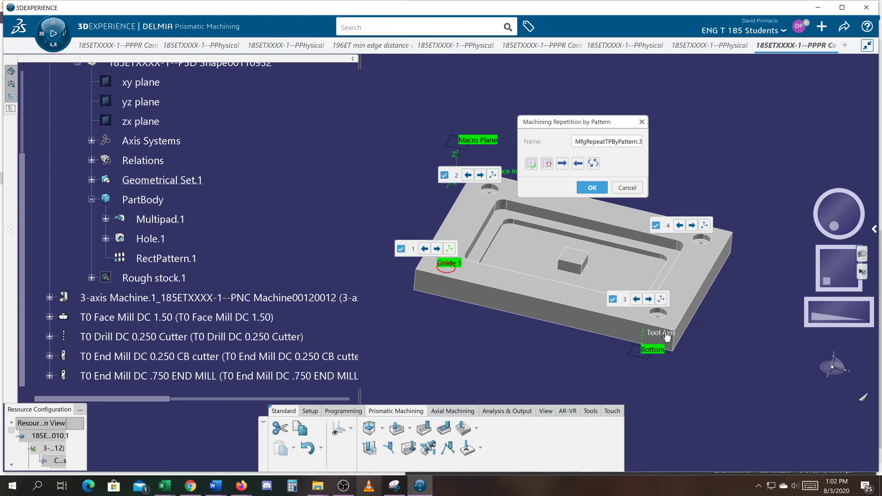
left_click(592, 189)
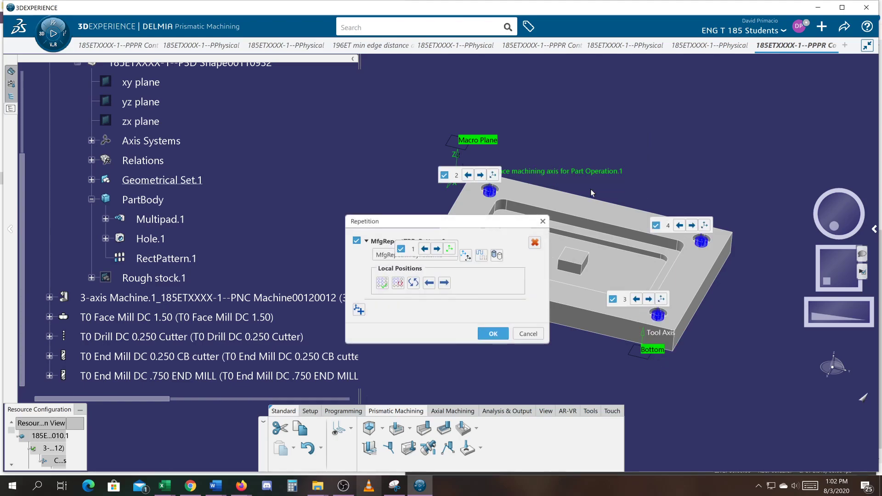
left_click(493, 333)
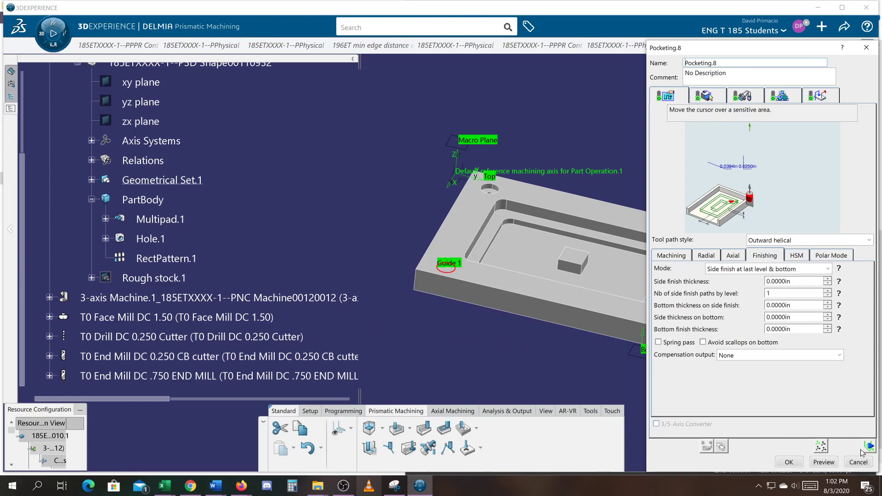
- Compute the repeated pocketing tool path and play its simulation, raising the effective step size to 5.100 s
left_click(868, 447)
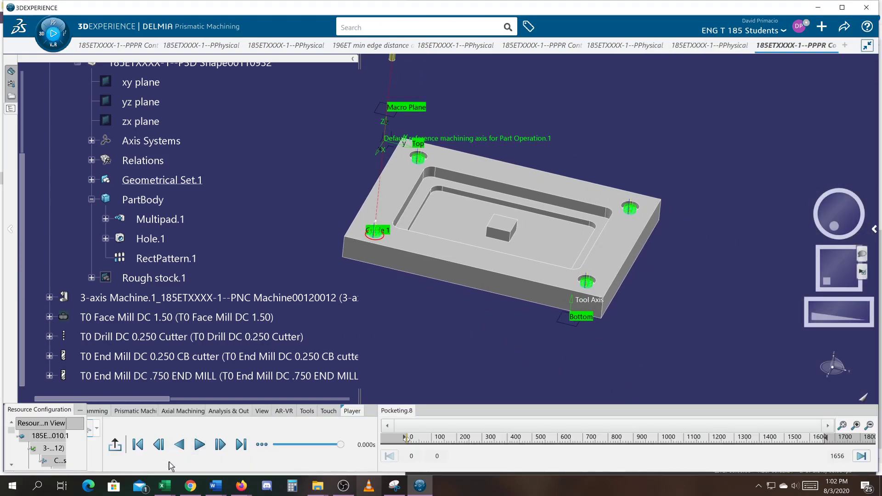
left_click(199, 449)
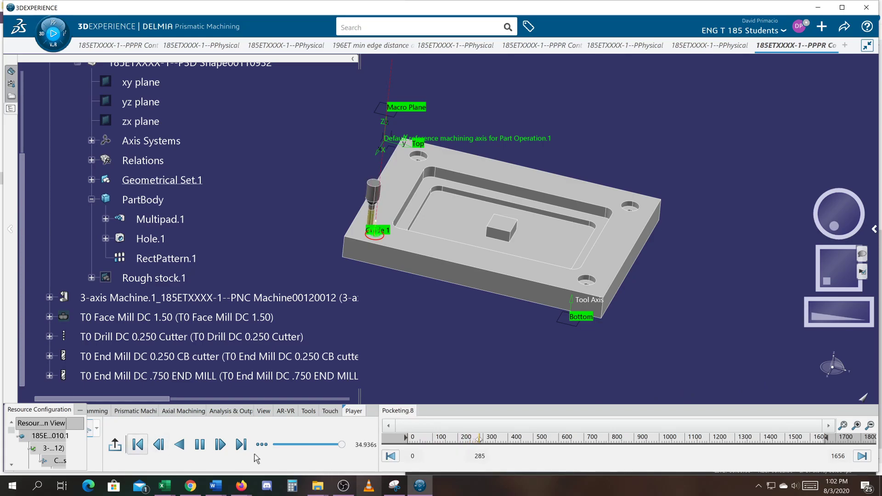
left_click_drag(378, 450, 465, 450)
left_click(137, 444)
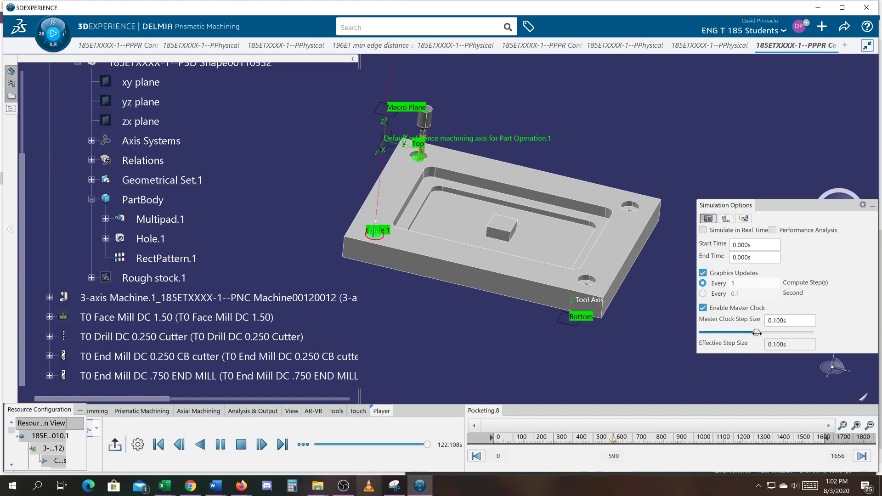
left_click_drag(757, 333, 784, 333)
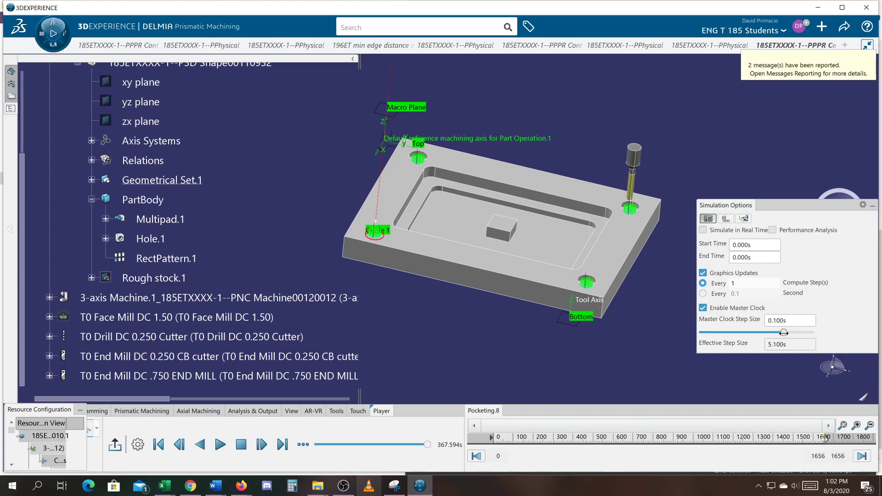
- Replay the tool path over the four holes with an effective step size of 0.093 s, raising it to 1.100 s during playback
left_click_drag(784, 333, 752, 332)
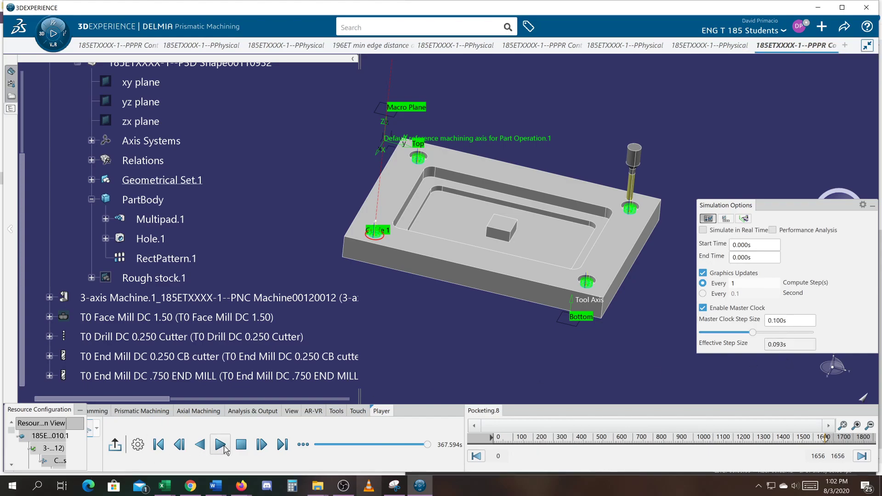
left_click(221, 446)
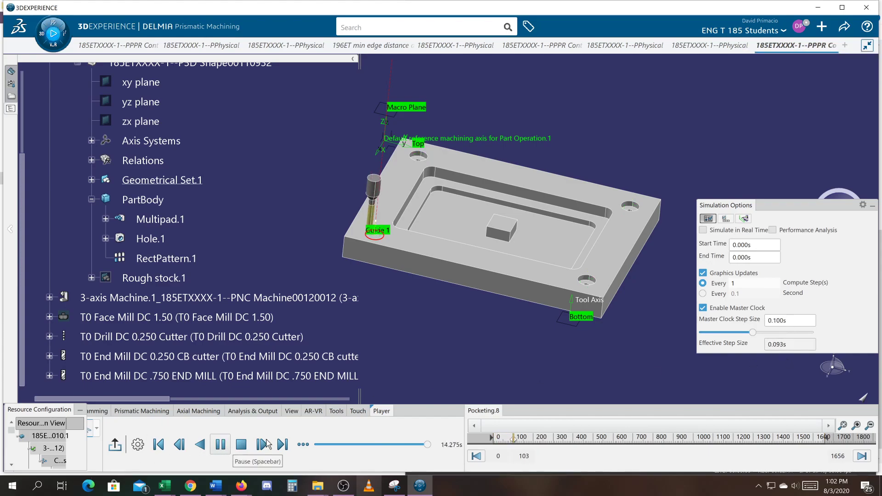
mouse_move(753, 332)
left_click_drag(753, 332, 761, 332)
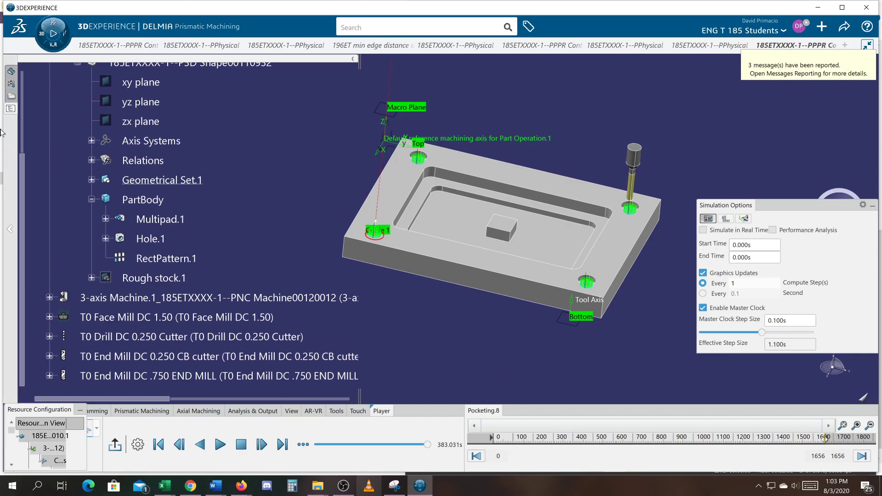
- Close the tool path simulation and accept the repeated pocketing operation
left_click(23, 118)
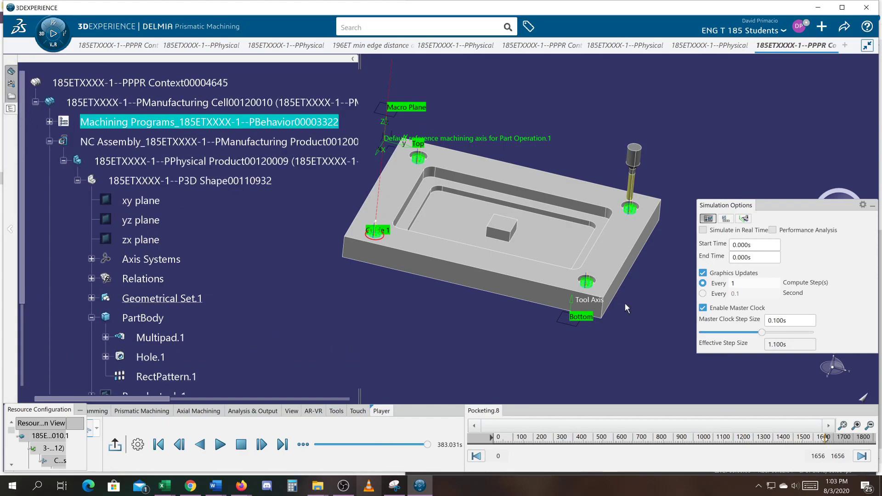
left_click(872, 210)
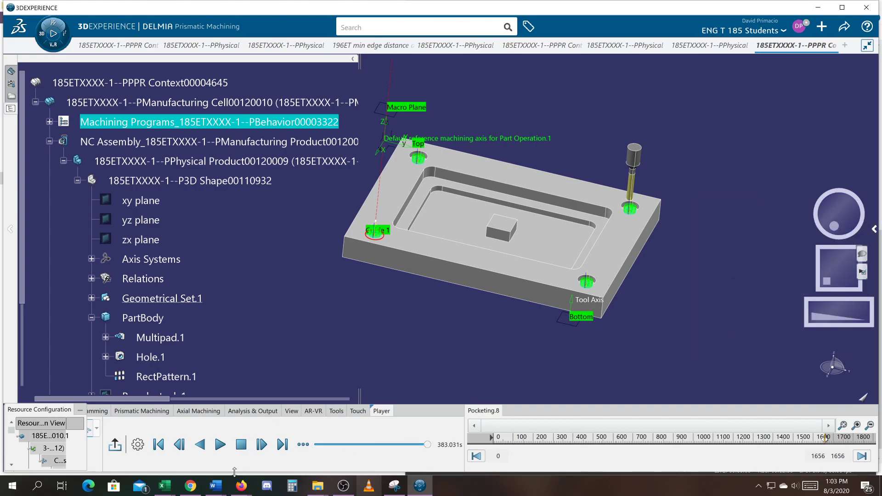
left_click(114, 448)
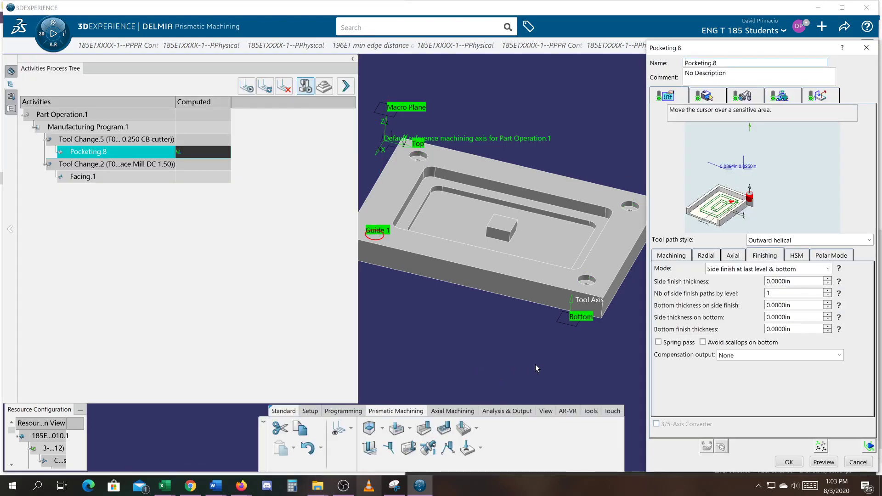
left_click(789, 463)
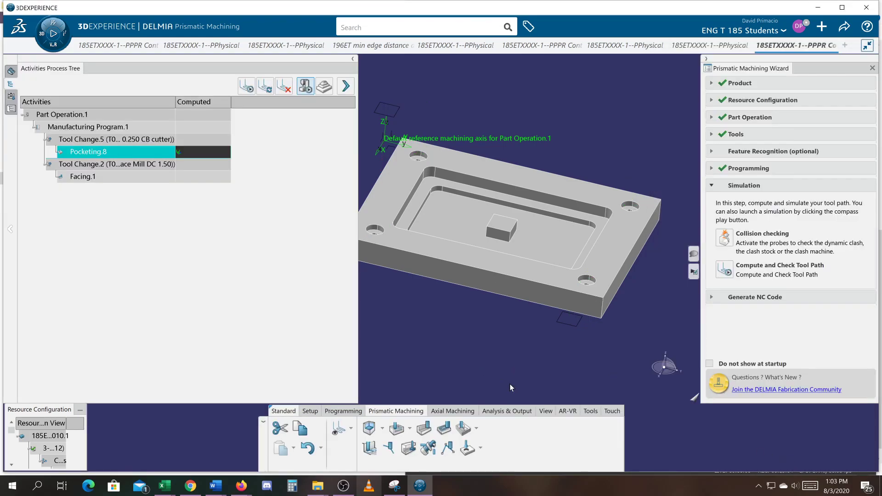
- Add an axial Drilling operation to Manufacturing Program.1
middle_click_drag(492, 338, 501, 344)
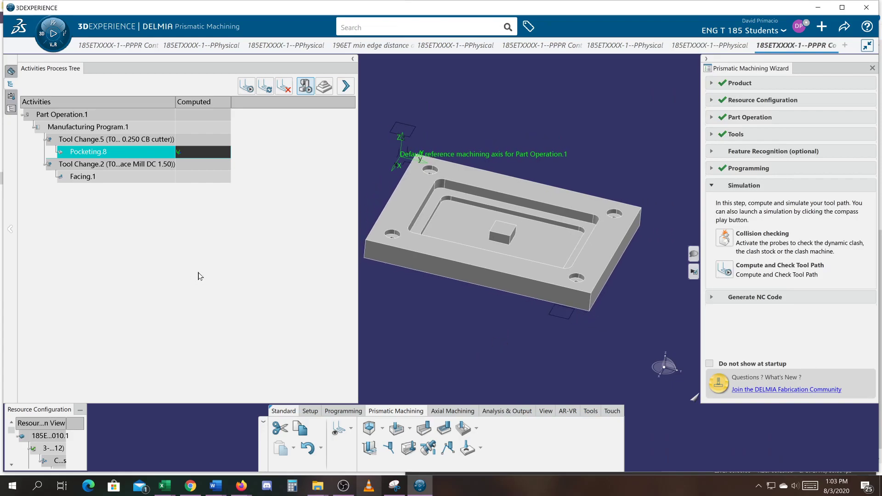
left_click(90, 127)
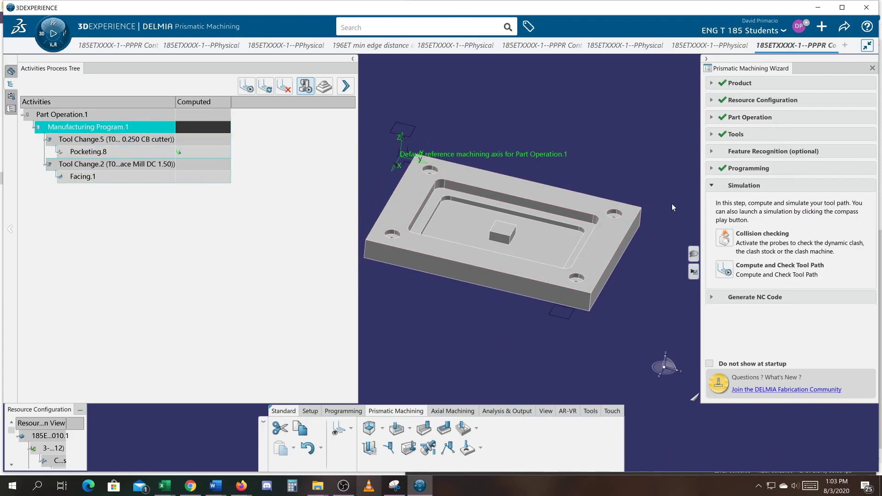
left_click(731, 169)
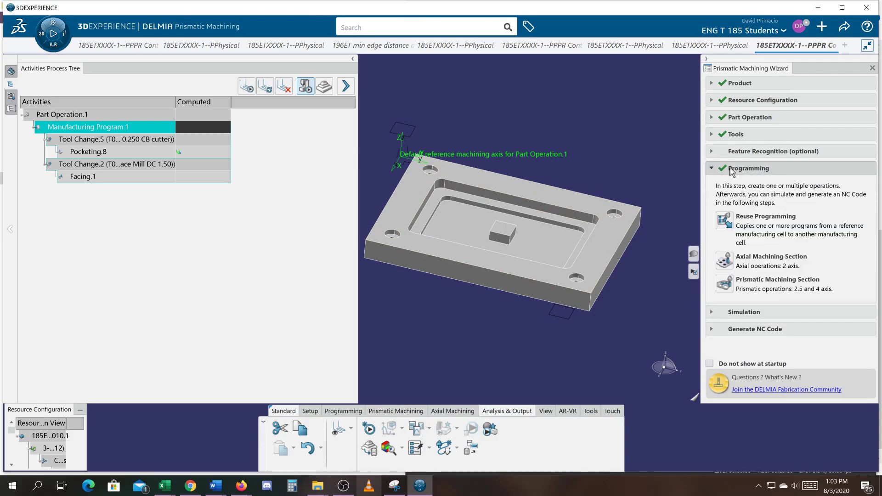
left_click(726, 290)
left_click(724, 261)
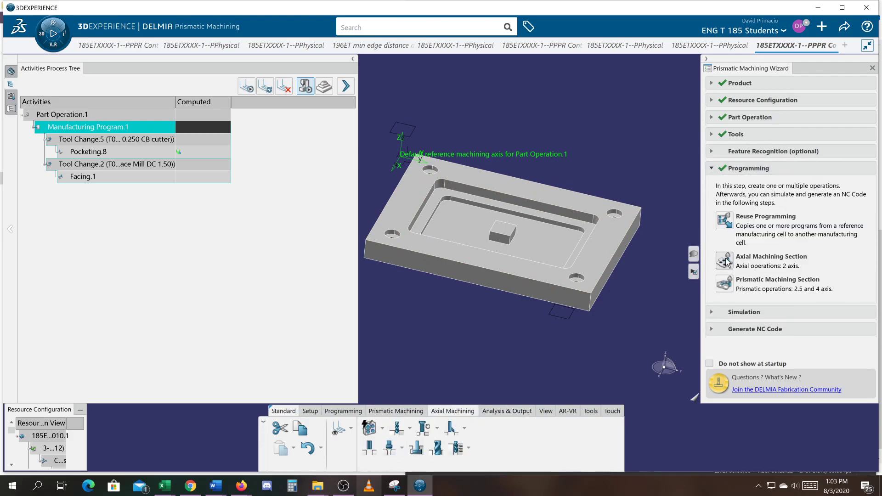
left_click(395, 431)
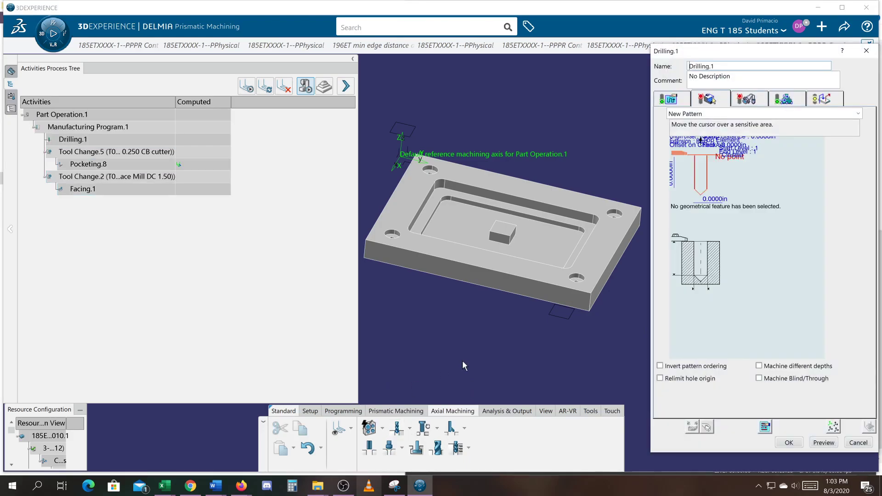
- Assign the T0 Drill DC 0.250 Cutter as the tool of the drilling operation
left_click(749, 102)
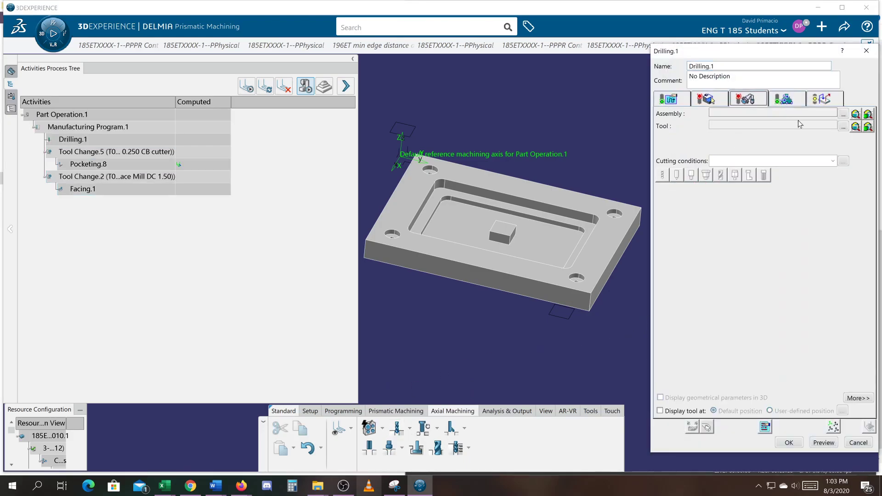
left_click(844, 129)
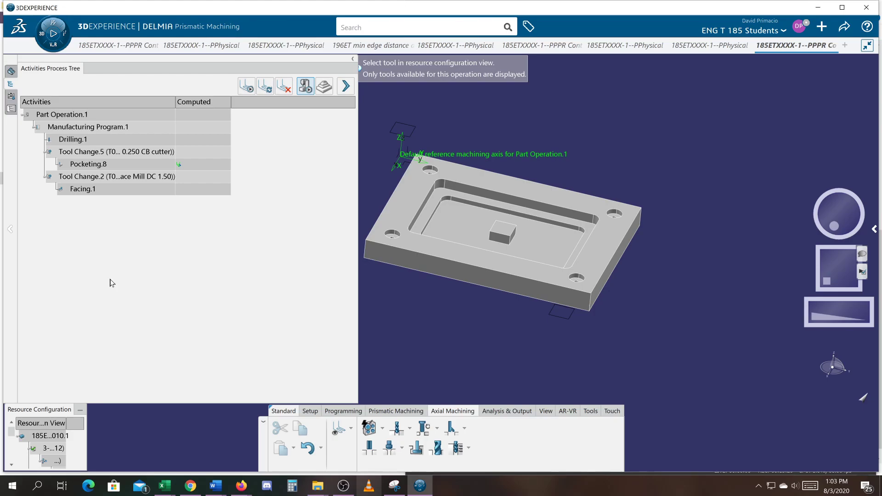
left_click(12, 109)
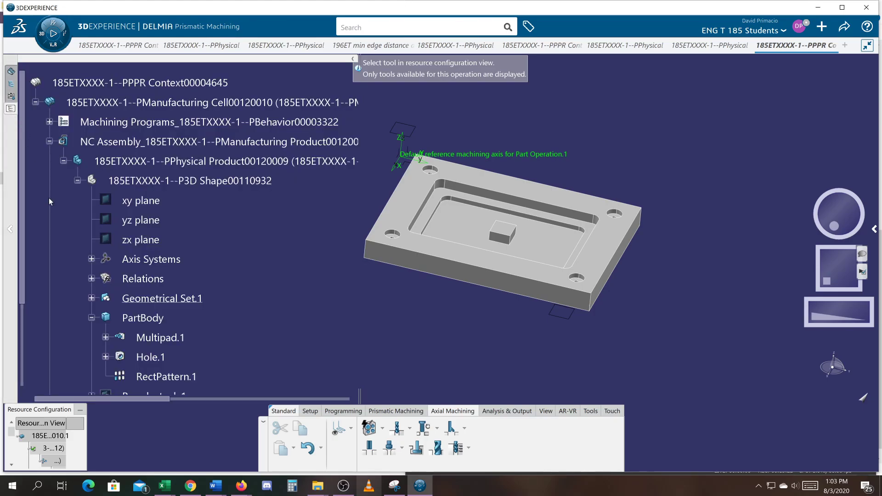
scroll(26, 318, "down", 2)
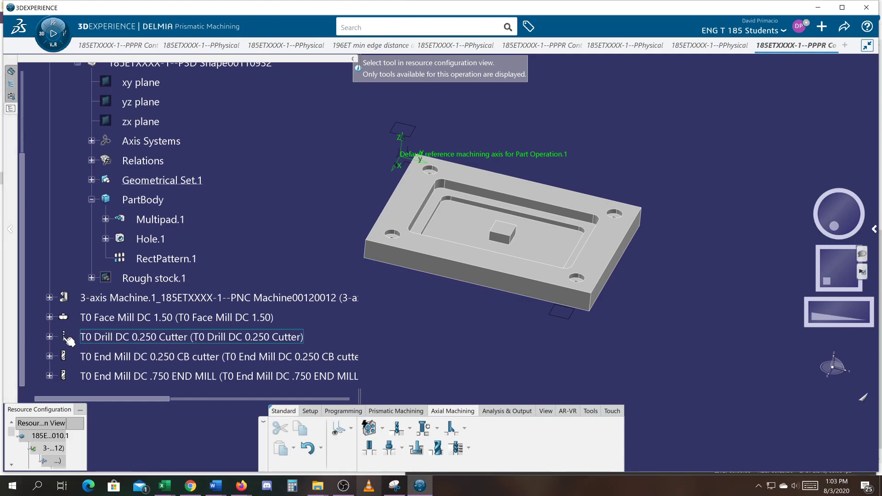
left_click(89, 336)
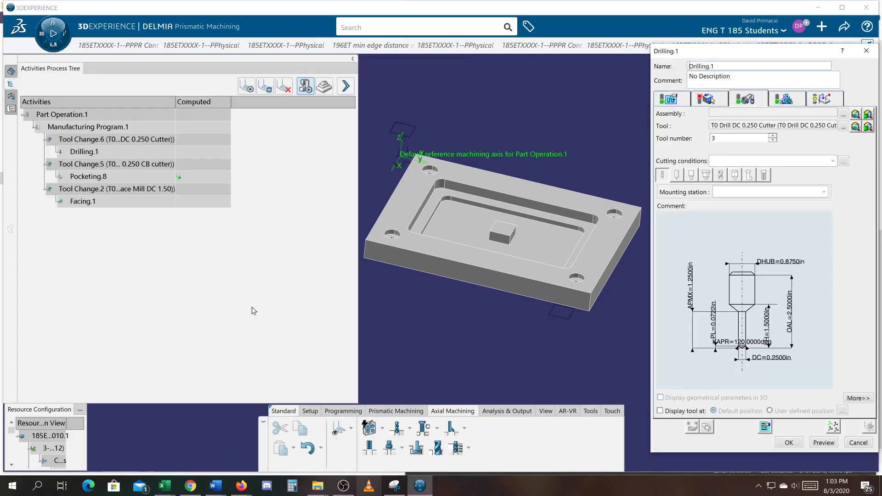
- Define the drilling position by selecting the small hole inside the counterbore at the plate's corner
left_click(703, 107)
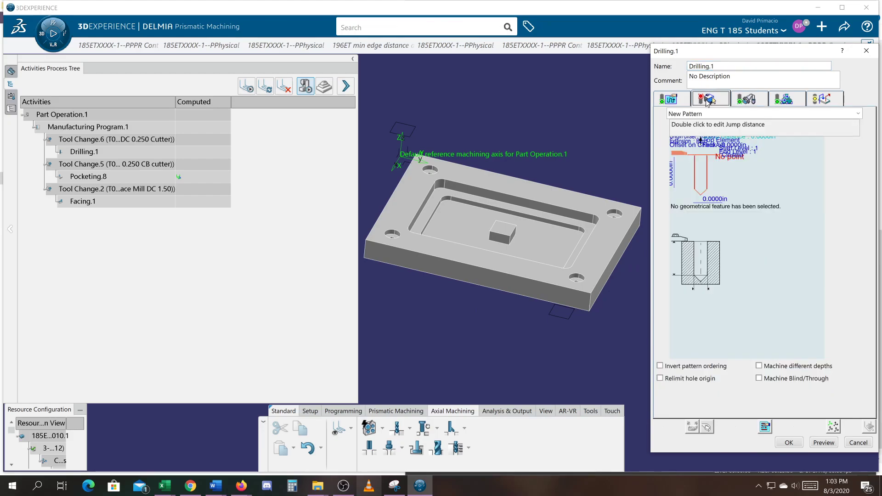
left_click(706, 178)
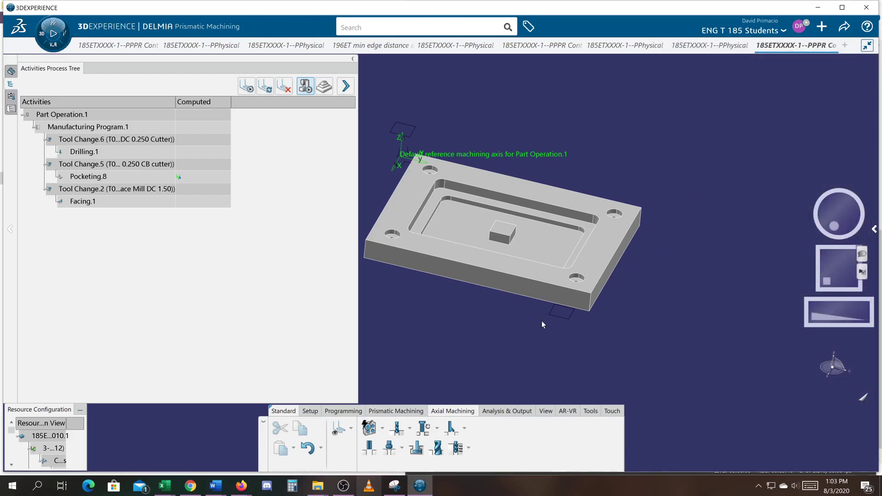
scroll(540, 292, "up", 1)
scroll(642, 230, "up", 5)
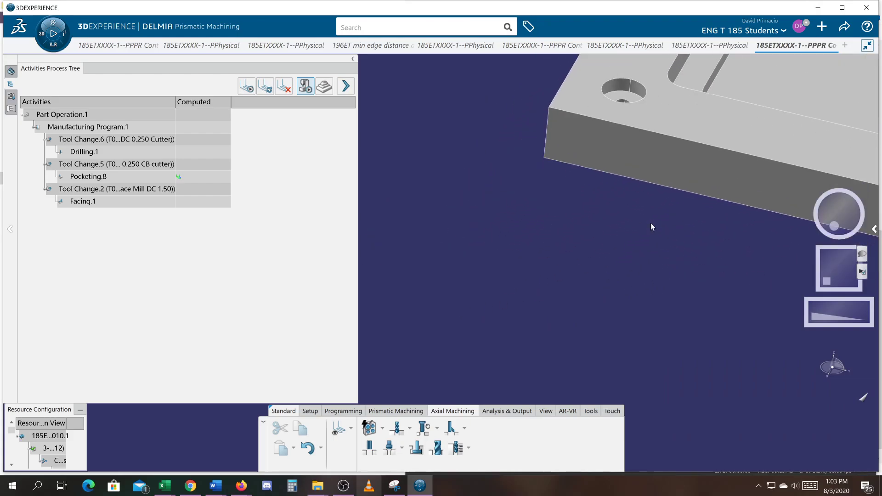
middle_click_drag(621, 240, 553, 223)
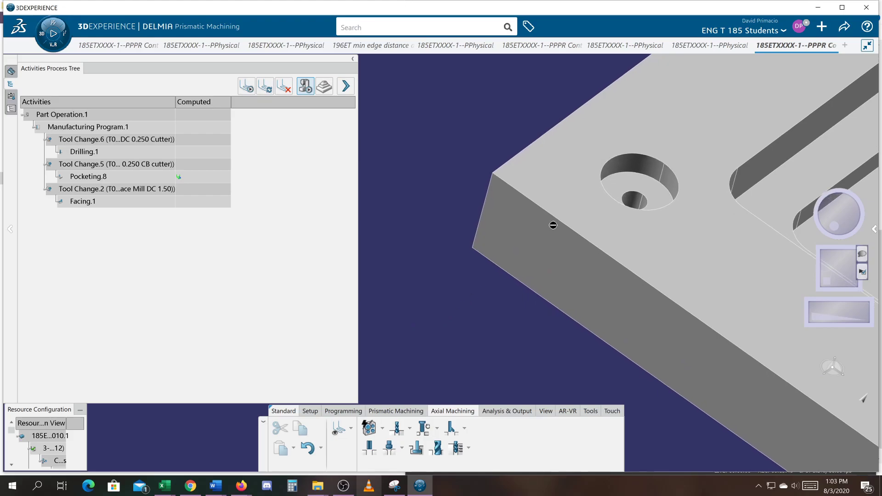
left_click(635, 201)
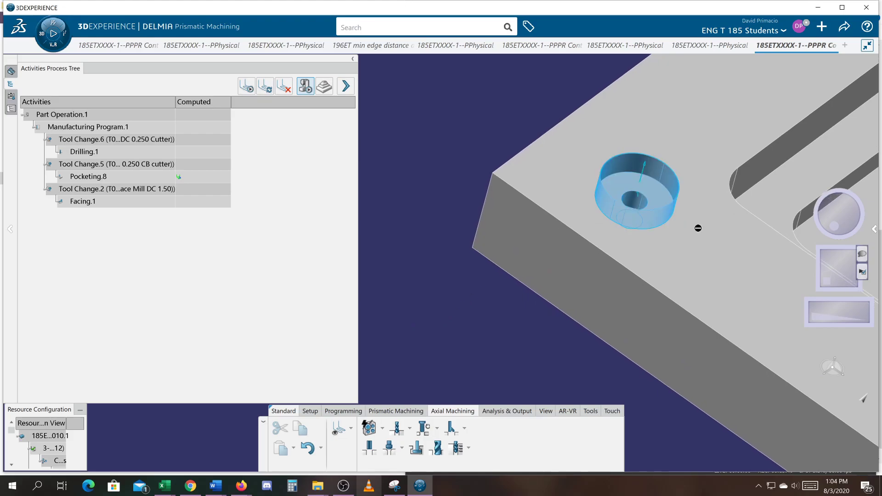
middle_click_drag(629, 274, 537, 307)
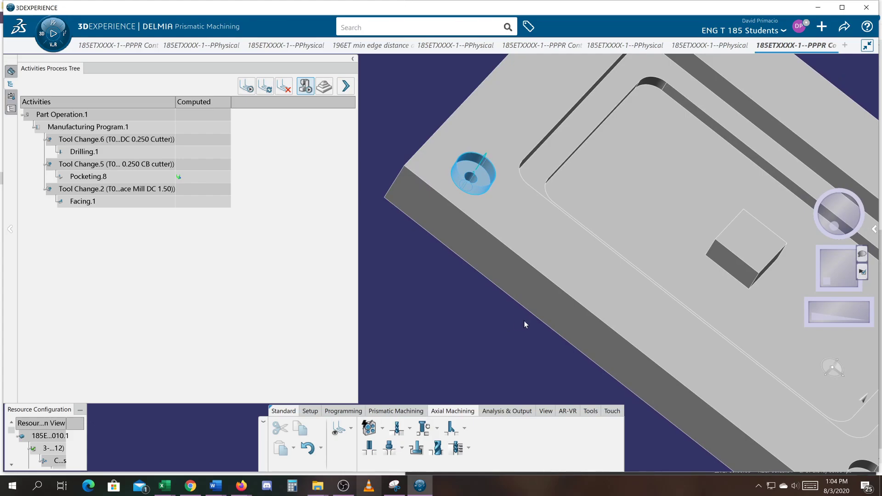
scroll(523, 320, "down", 5)
middle_click_drag(565, 279, 531, 242)
scroll(533, 244, "up", 2)
mouse_move(517, 317)
middle_mouse_down()
mouse_move(516, 285)
mouse_move(533, 351)
mouse_move(532, 308)
middle_mouse_up()
scroll(508, 256, "up", 3)
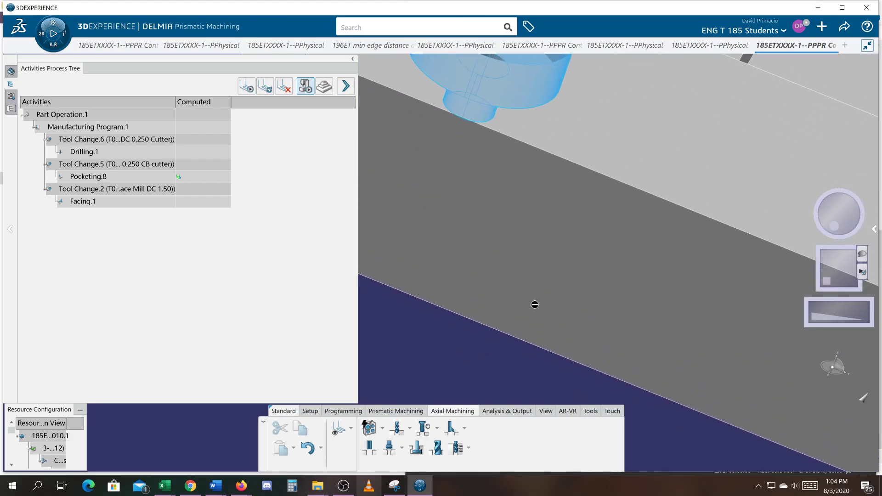
mouse_move(494, 203)
middle_mouse_down()
mouse_move(482, 236)
mouse_move(492, 218)
middle_mouse_up()
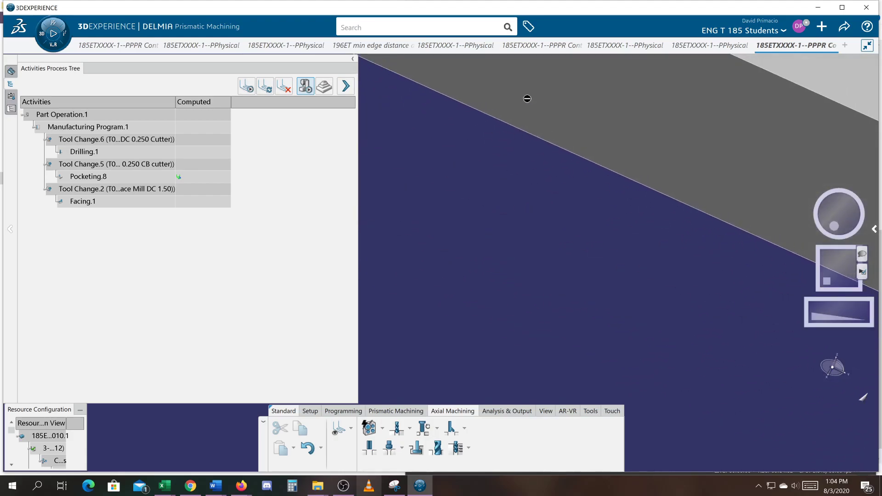
scroll(527, 98, "down", 2)
middle_click_drag(488, 159, 478, 312)
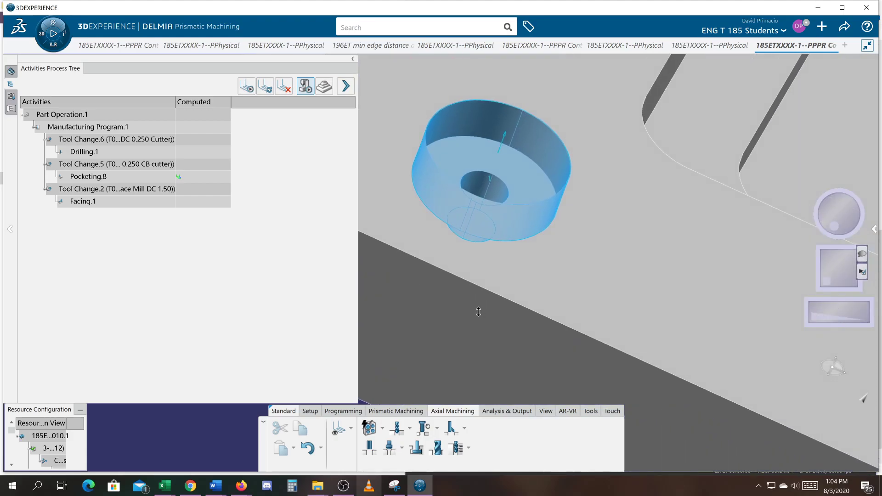
left_click(509, 199)
double_click(496, 194)
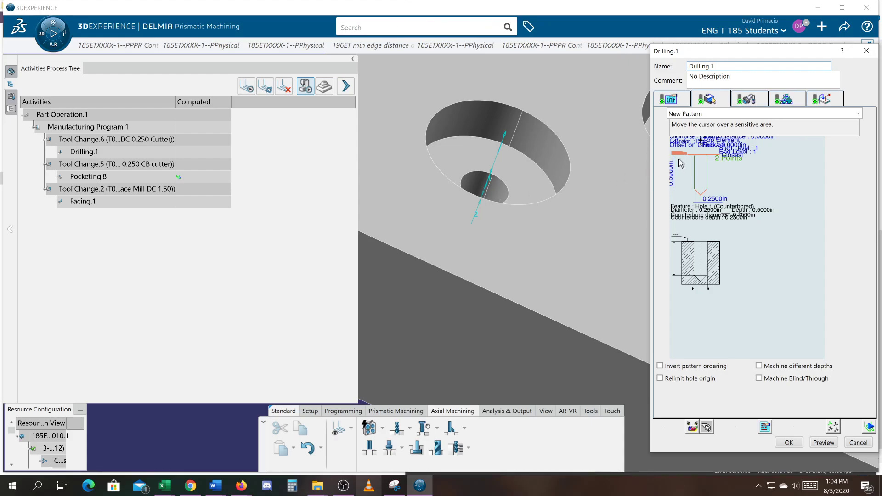
- Set the counterbore's floor face as the part surface where the drilling starts
left_click(702, 157)
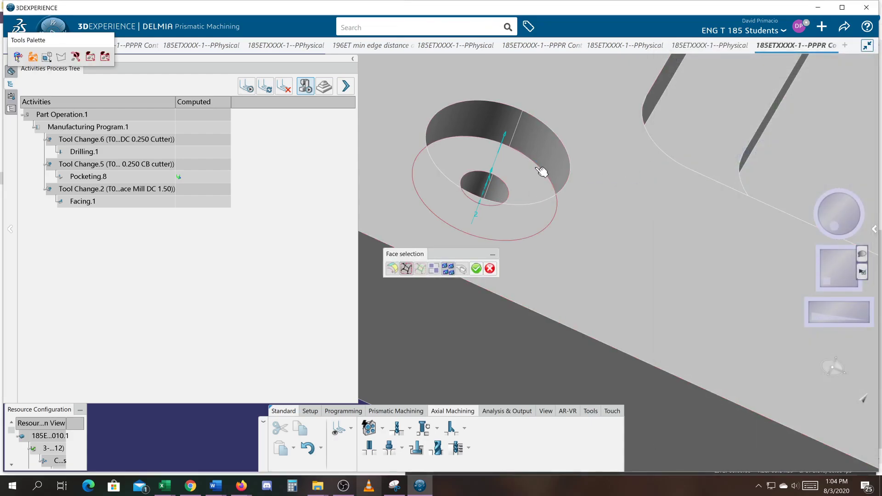
left_click(542, 171)
double_click(529, 168)
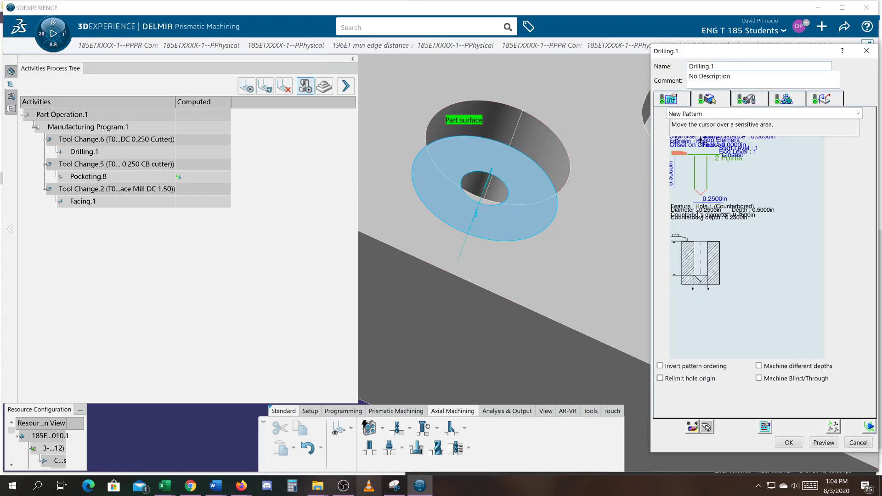
- Set the bottom of the small through hole as the bottom face of the drilling operation
left_click(699, 196)
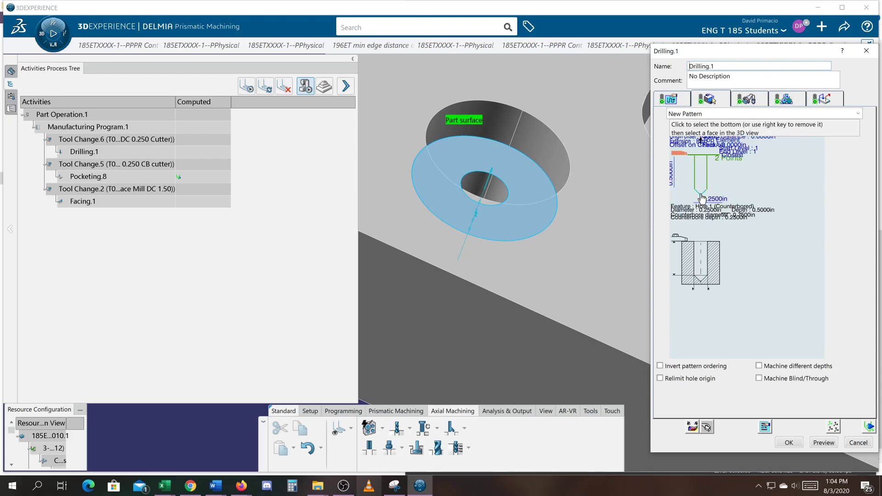
left_click(703, 197)
middle_click_drag(497, 197, 460, 287)
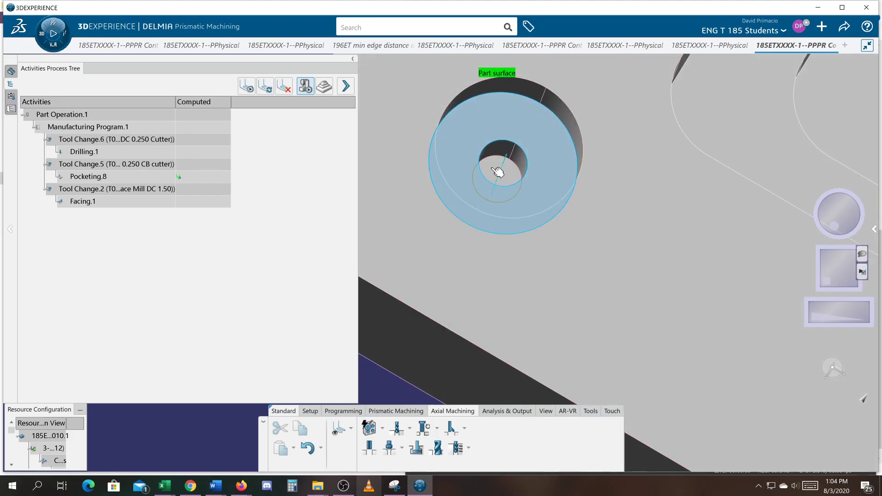
mouse_move(495, 171)
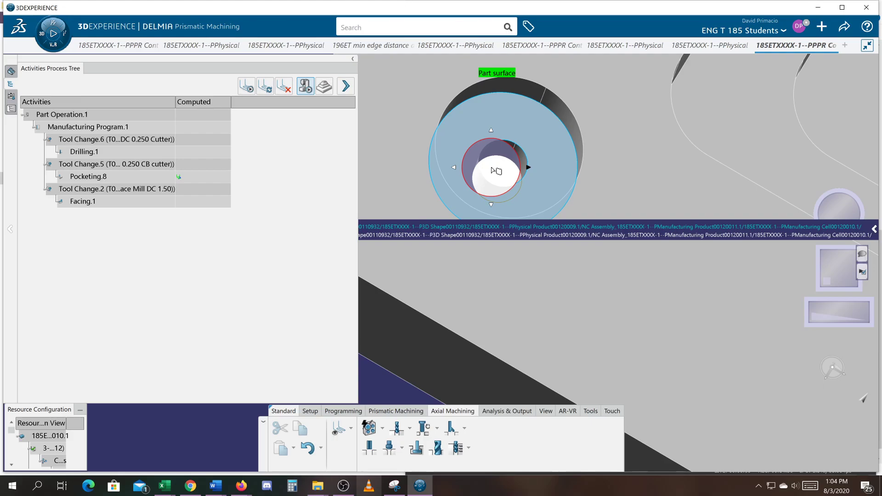
left_click(499, 176)
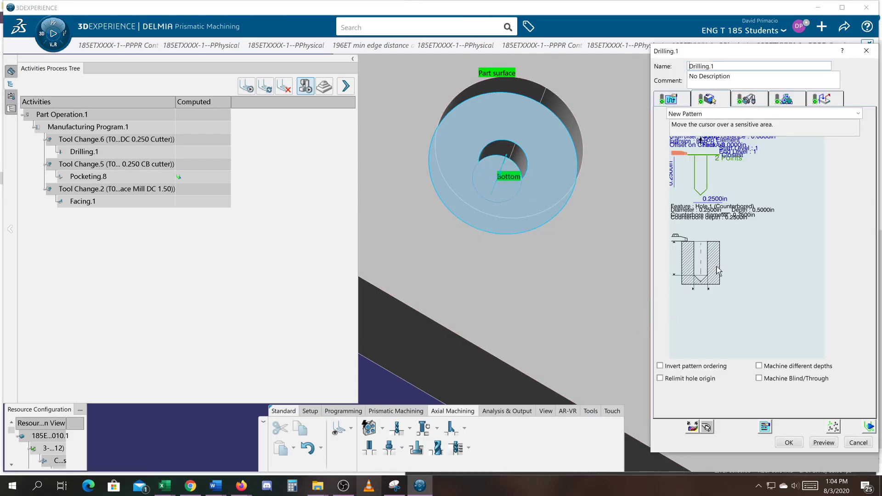
- Compute the drilling tool path, inspect it around the corner hole, and close the simulation
middle_click_drag(482, 296, 520, 233)
scroll(574, 283, "up", 3)
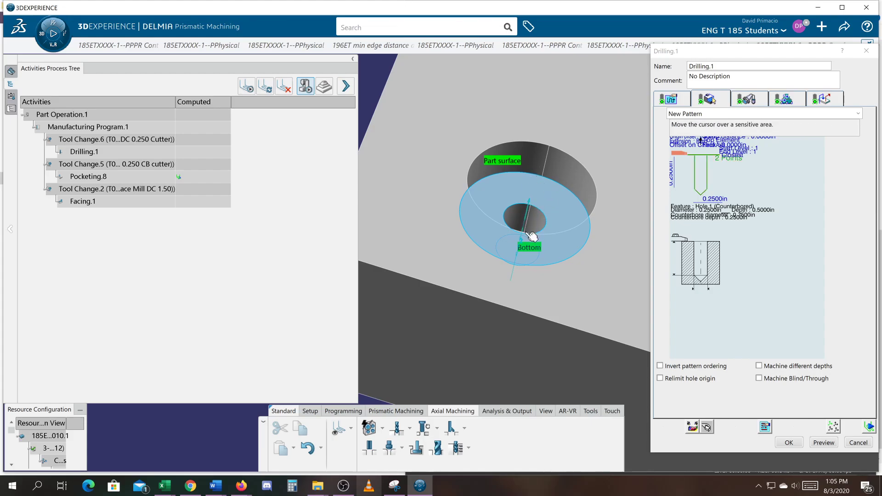
middle_click_drag(546, 273, 533, 312)
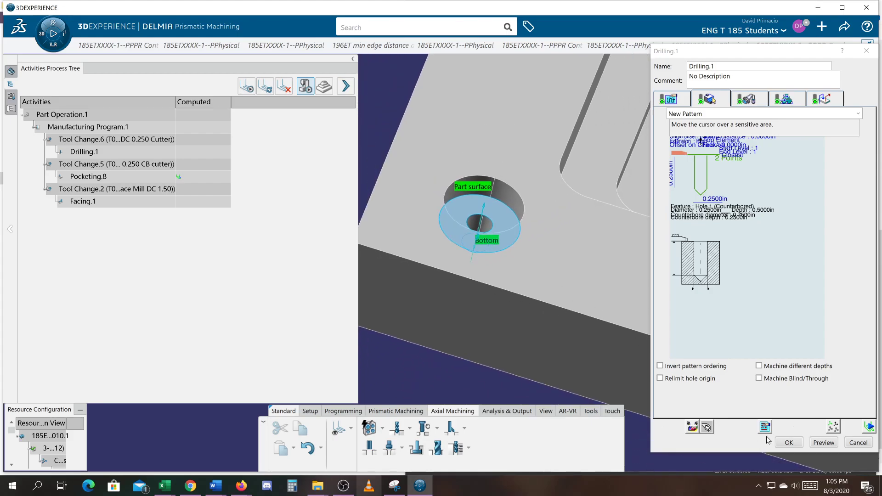
left_click(865, 427)
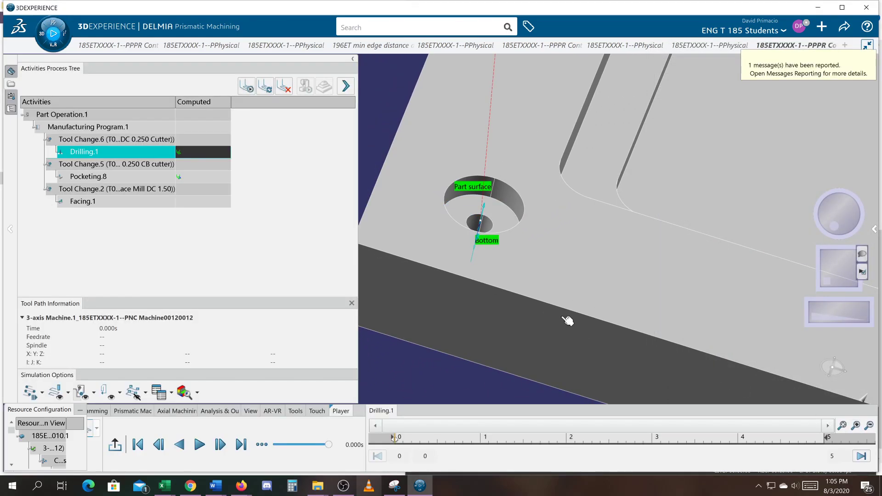
middle_click_drag(528, 289, 627, 187, "ctrl")
middle_click_drag(504, 266, 720, 265)
middle_click_drag(721, 264, 718, 228, "ctrl")
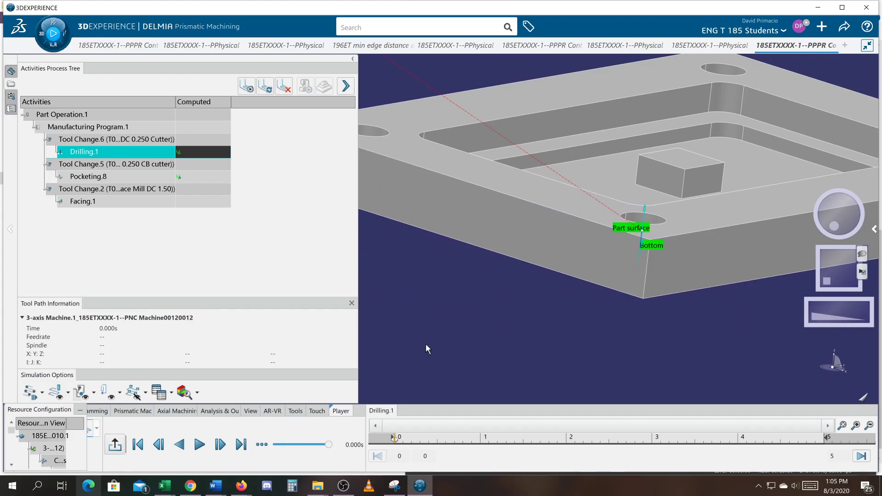
key("Escape")
- Define the drilling's approach macro as an axial motion from the plane above the reference machining axis system
left_click(813, 103)
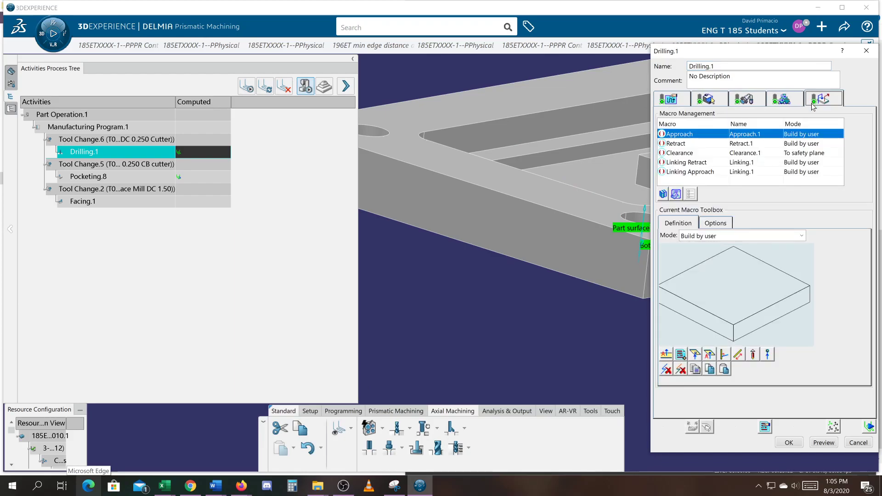
middle_click_drag(424, 299, 603, 330)
middle_click_drag(396, 264, 577, 269)
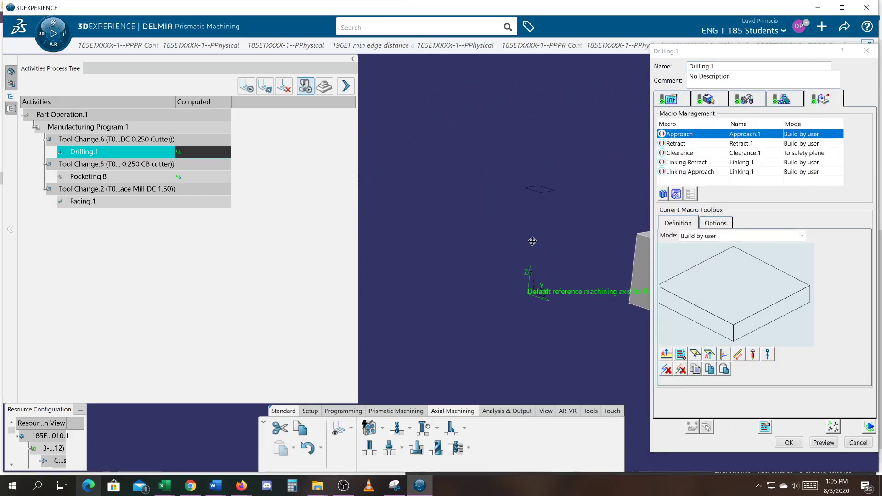
middle_click_drag(533, 240, 498, 258)
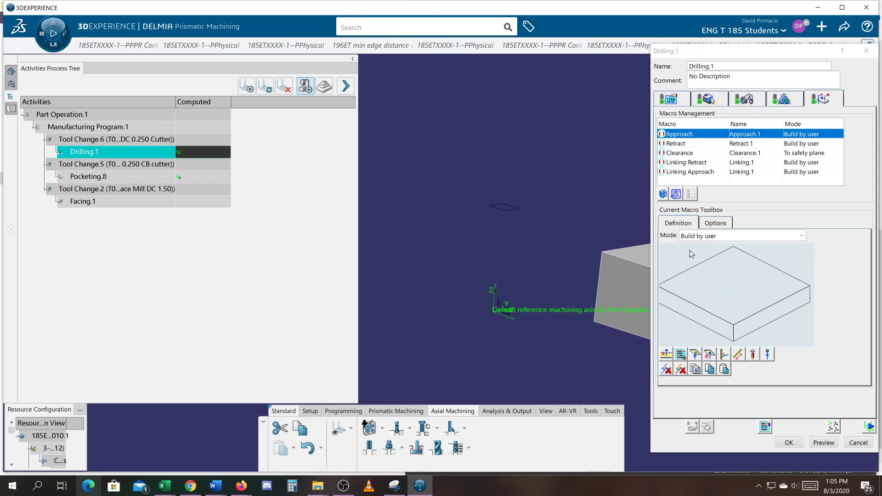
left_click(709, 354)
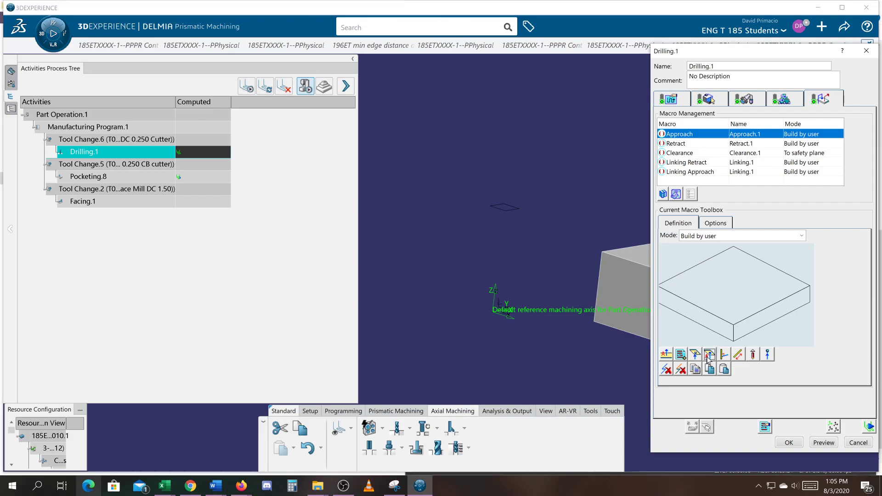
left_click(733, 261)
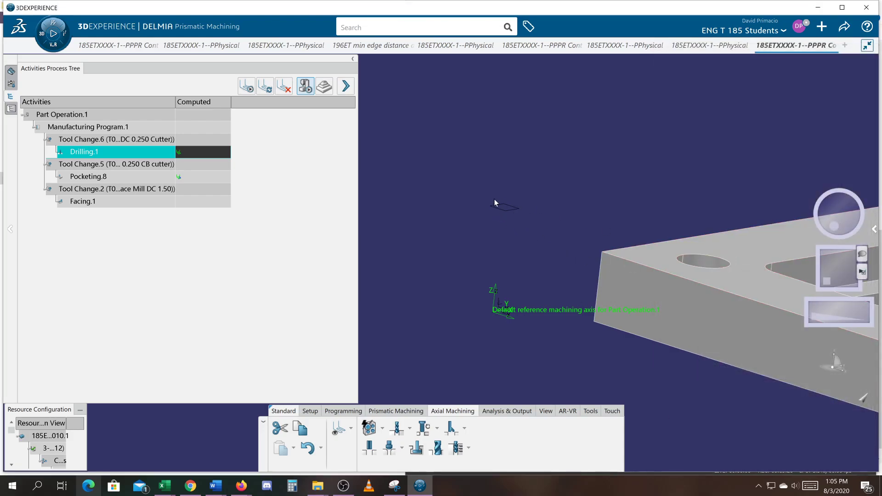
left_click(507, 210)
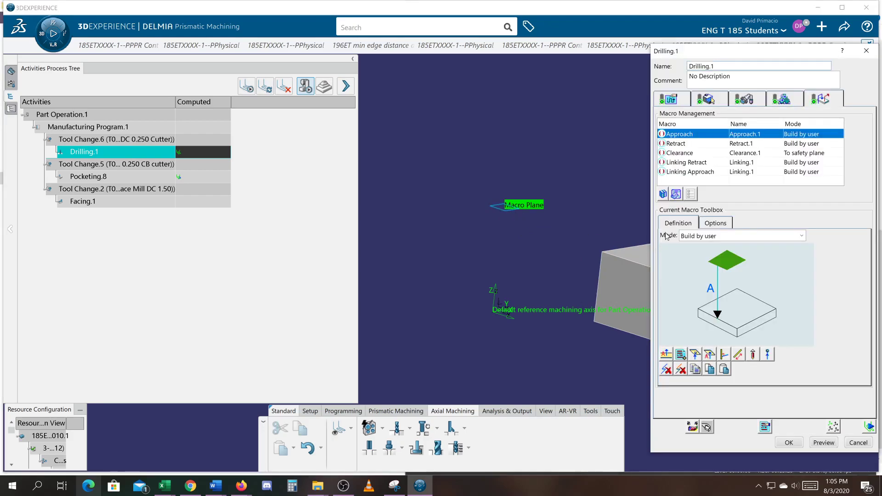
- Define the drilling's retract macro as an axial motion up to the same plane above the reference machining axis system
left_click(673, 146)
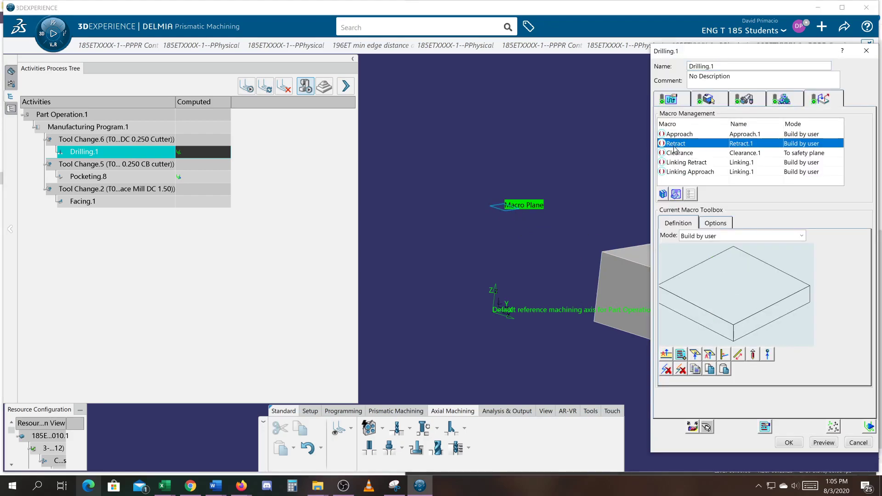
left_click(709, 355)
left_click(733, 259)
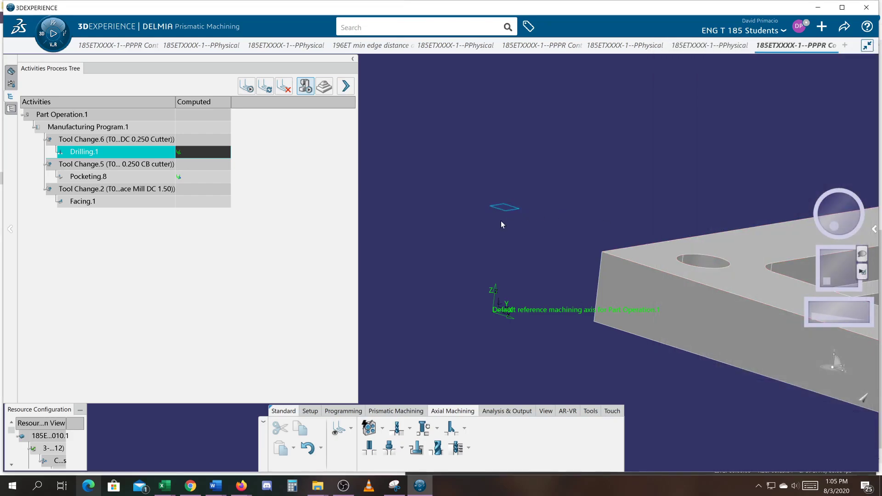
left_click(509, 212)
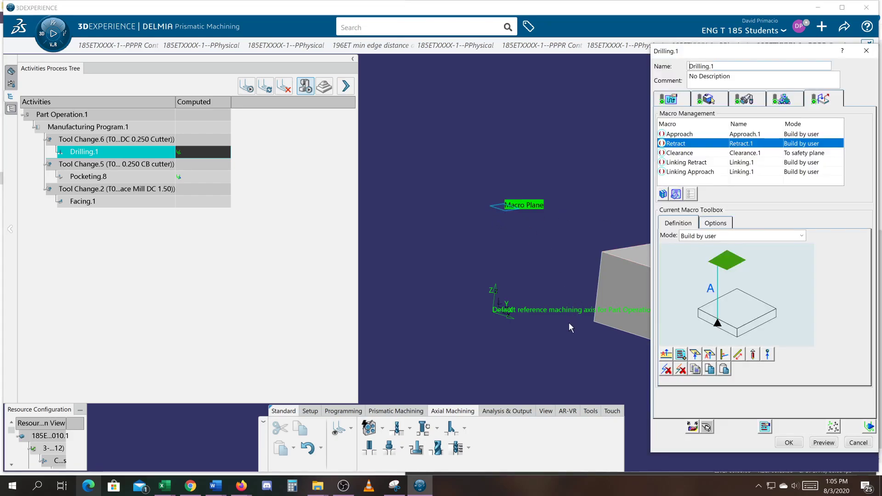
- Compute the drilling tool path with its new macros and examine the path around the corner hole
left_click(868, 427)
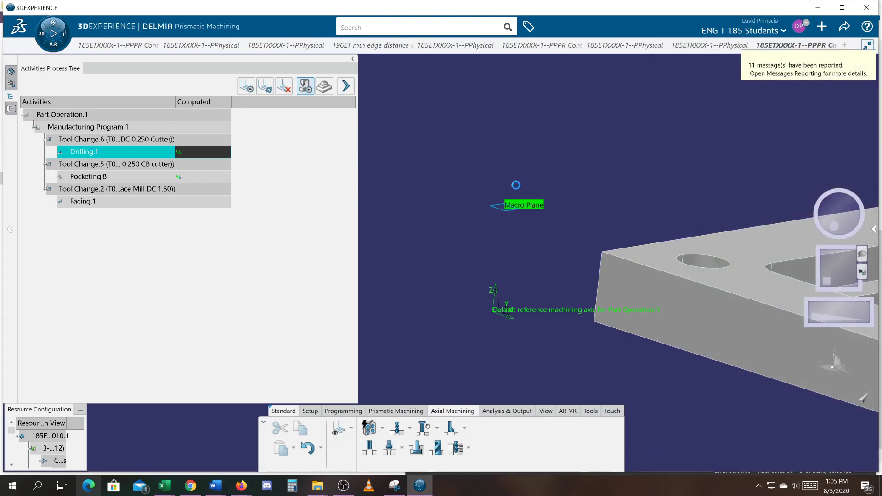
middle_click_drag(483, 177, 496, 260)
middle_click_drag(580, 301, 570, 161)
middle_click_drag(591, 287, 363, 272)
middle_click_drag(549, 309, 375, 289)
middle_click_drag(598, 327, 628, 297)
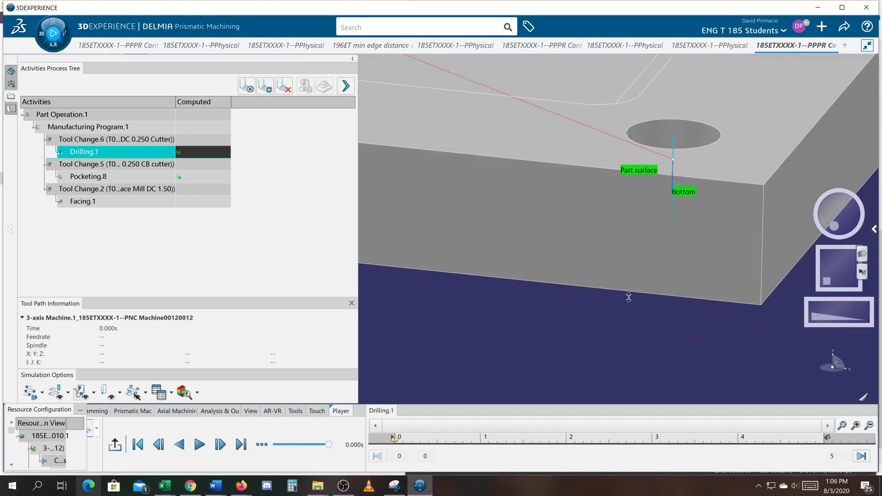
middle_click_drag(648, 246, 654, 222)
middle_click(644, 221)
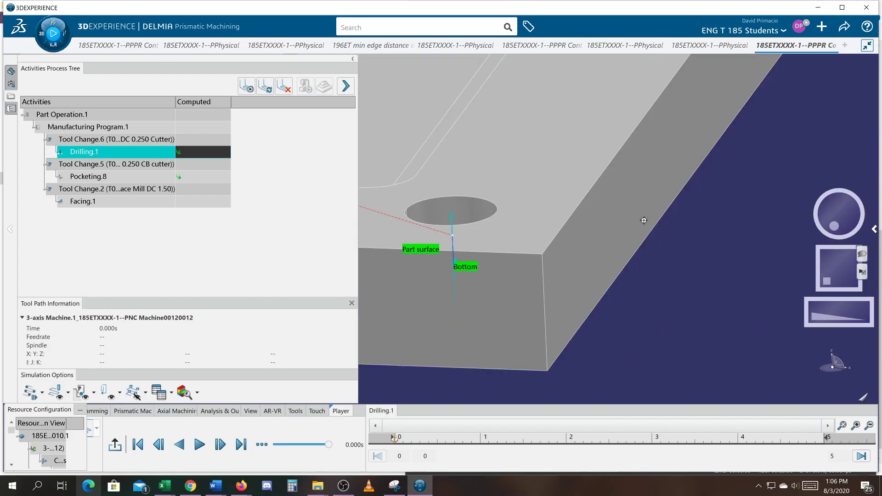
middle_click_drag(485, 267, 488, 297, "ctrl")
middle_click_drag(624, 330, 756, 353)
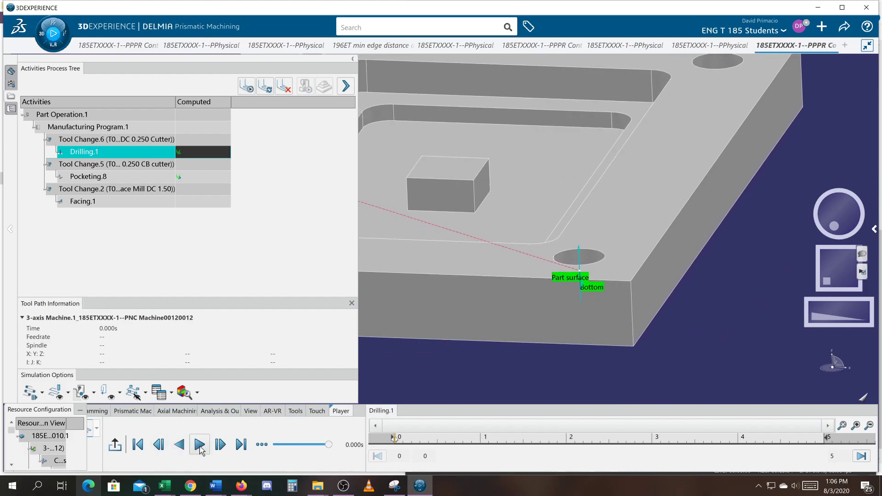
- Play the single-hole drilling simulation and examine the drill's position relative to the plate
left_click(200, 445)
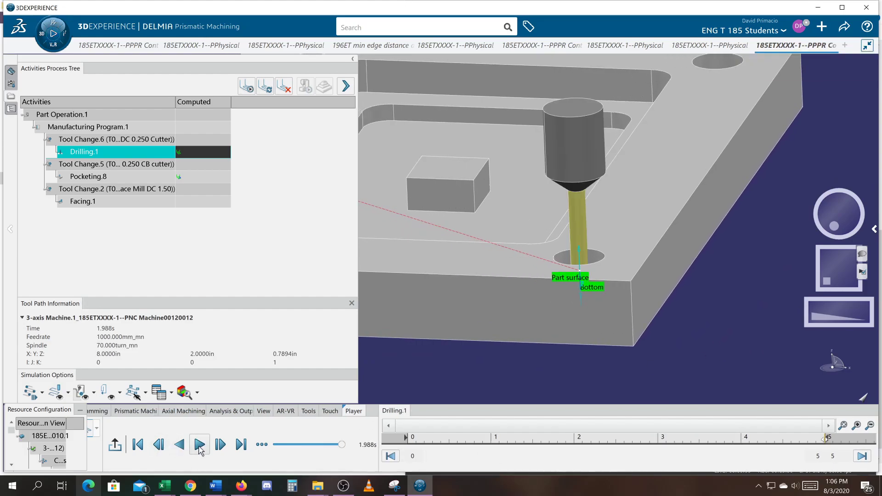
left_click(194, 443)
left_click(197, 443)
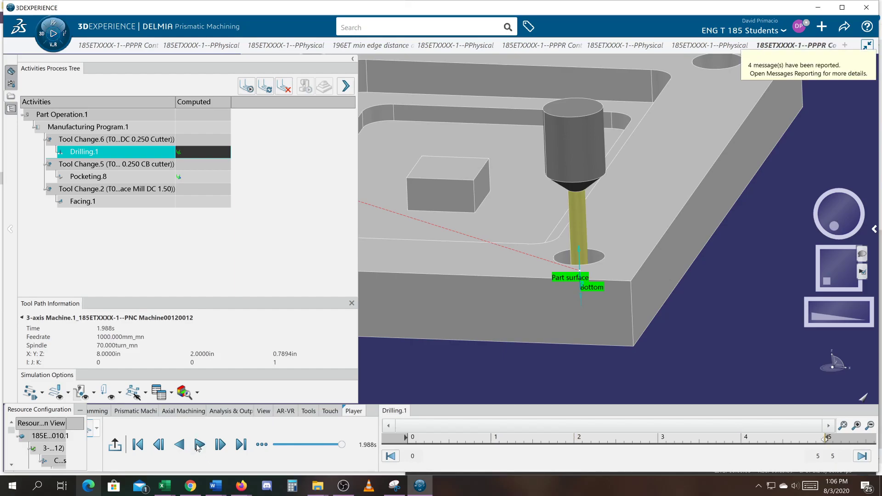
scroll(432, 298, "down", 10)
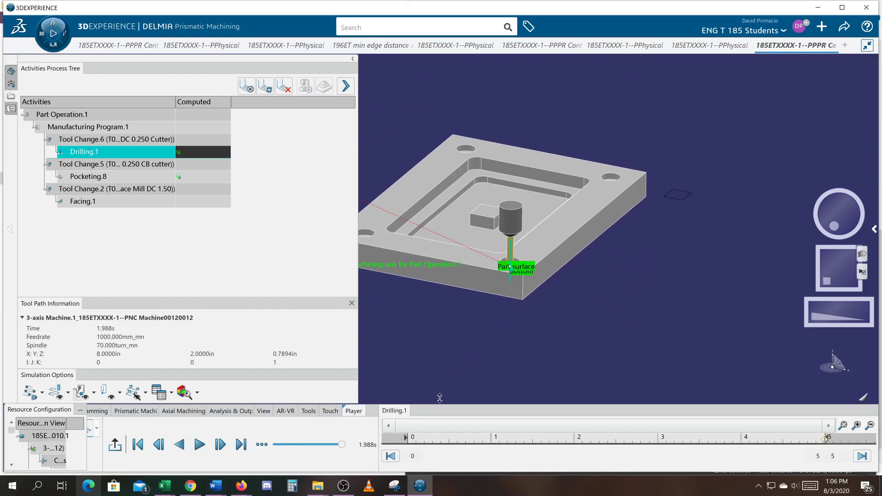
middle_click_drag(548, 318, 459, 298)
scroll(458, 298, "up", 5)
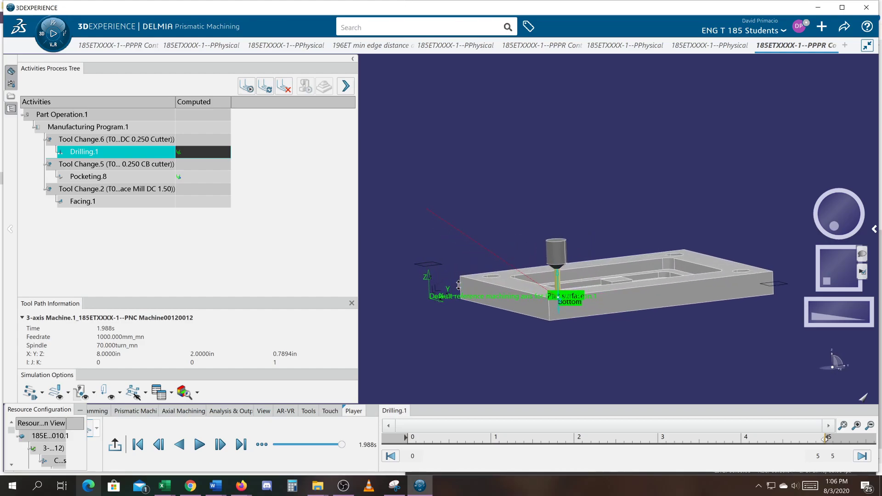
middle_click_drag(523, 349, 489, 340)
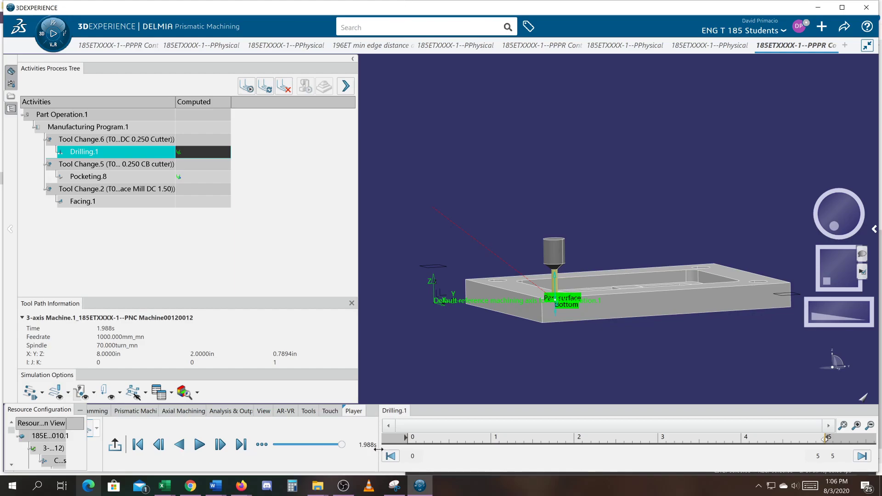
- Replay the corner-hole drilling at an effective step size of 0.001 s, inspect the tool motion, and close the simulation
left_click_drag(378, 449, 460, 449)
left_click(137, 444)
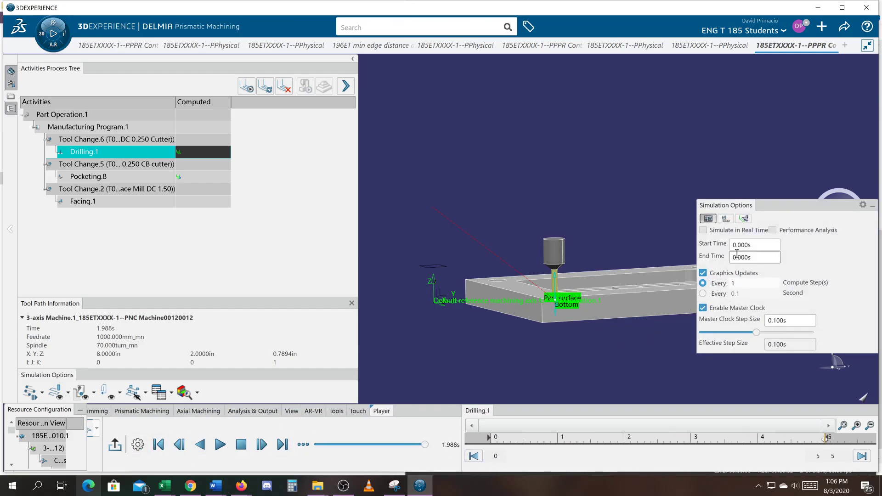
left_click_drag(756, 332, 702, 332)
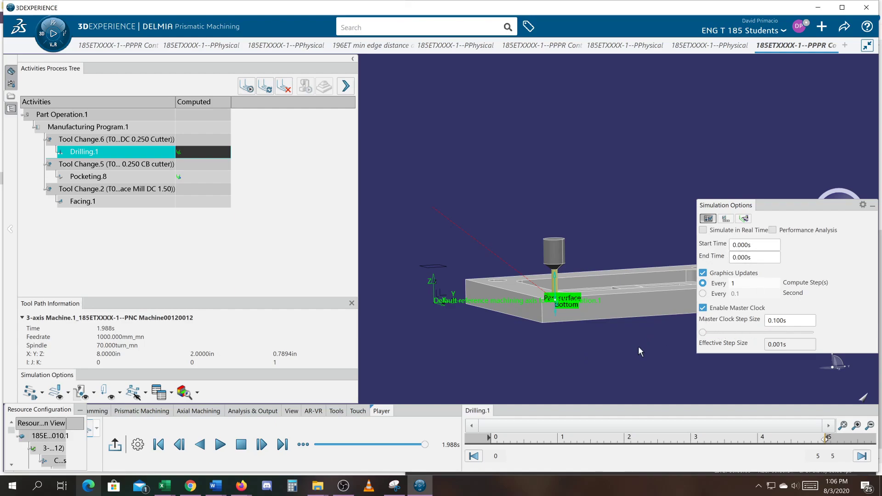
left_click(220, 445)
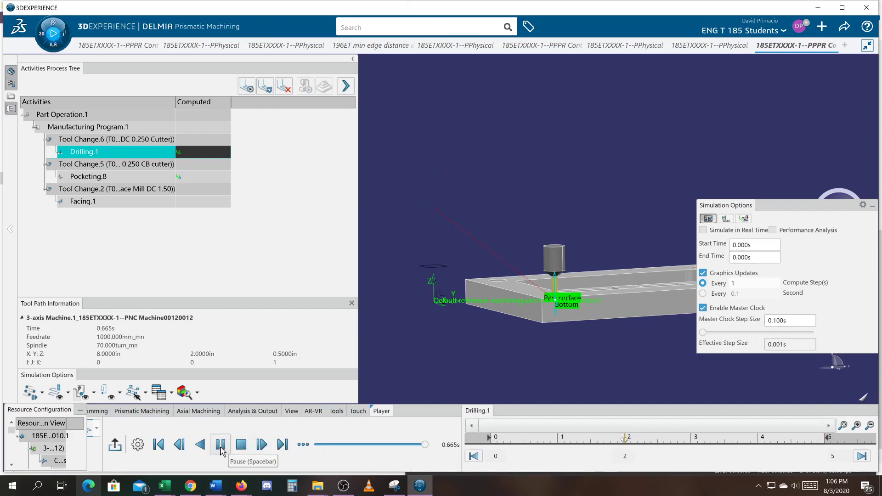
scroll(572, 331, "up", 5)
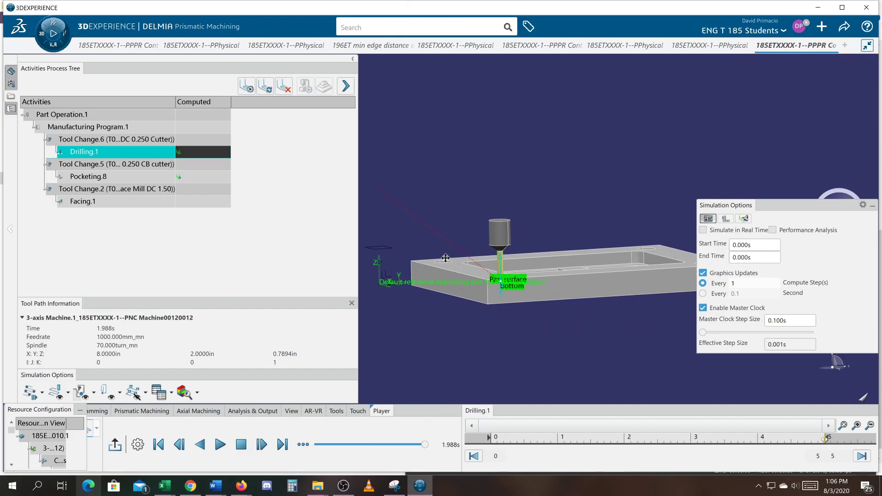
middle_click_drag(572, 310, 549, 300)
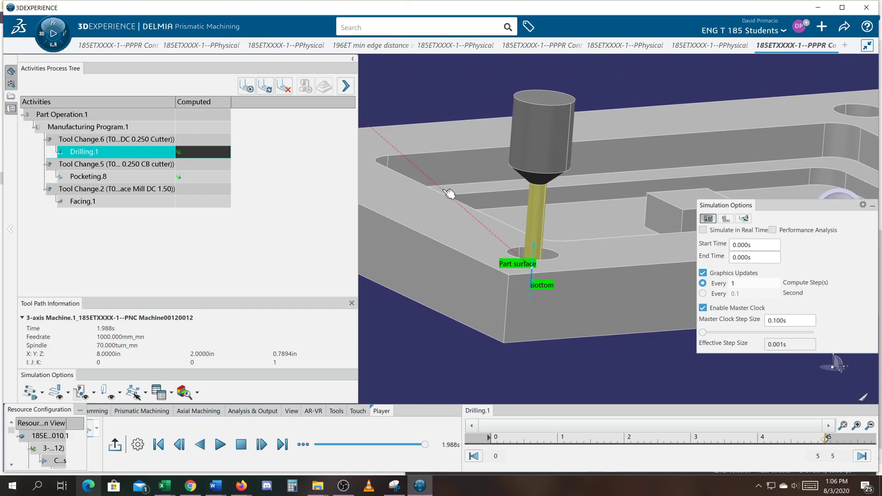
scroll(482, 259, "down", 3)
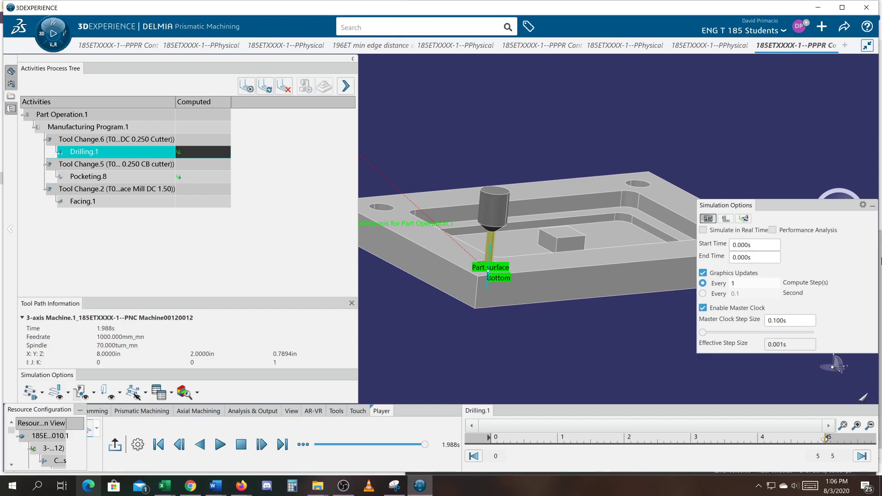
left_click(872, 206)
left_click(114, 444)
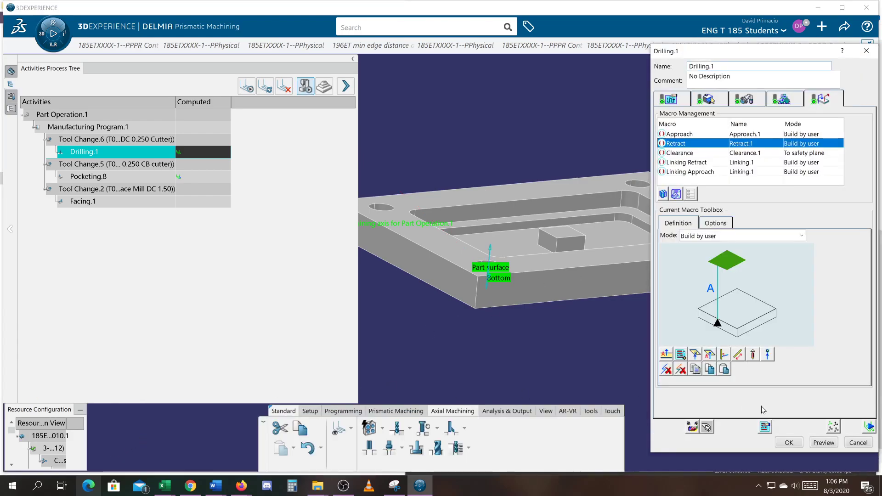
- Repeat the drilling operation at all four corner holes using RectPattern.1 as the machining repetition pattern
left_click(833, 426)
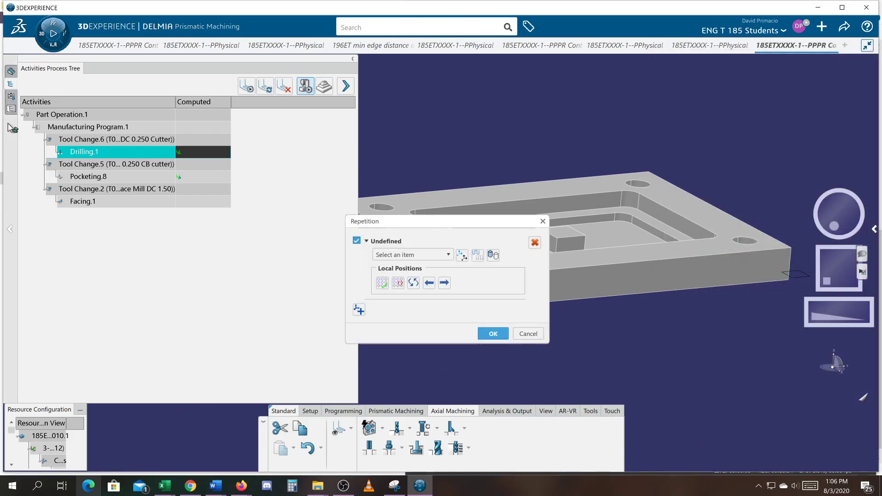
left_click(11, 110)
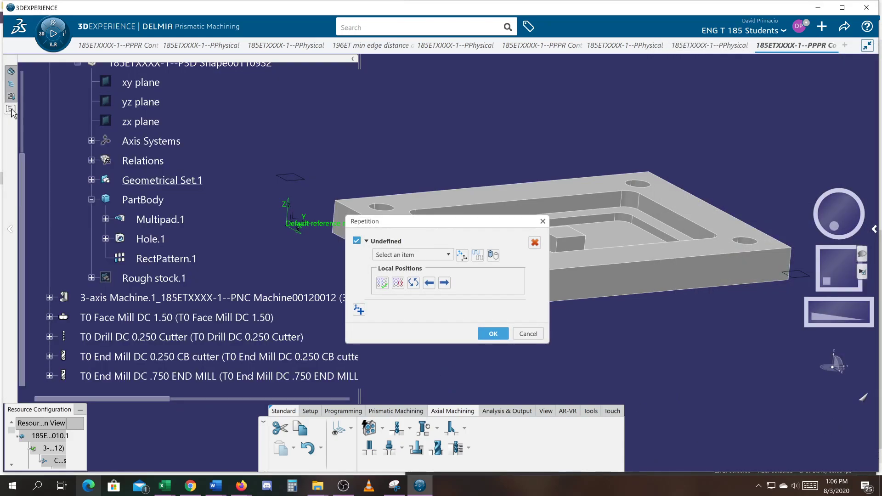
left_click(493, 255)
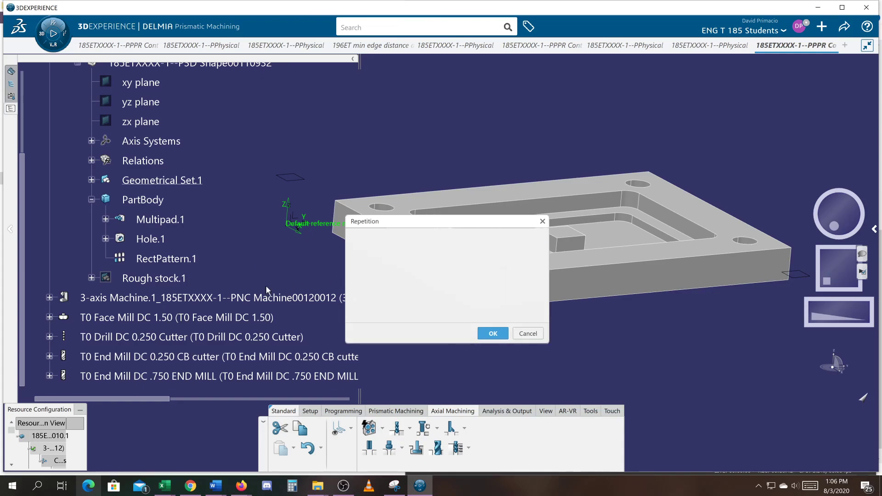
left_click(151, 260)
middle_click_drag(427, 317, 419, 343)
mouse_move(519, 314)
middle_mouse_down()
mouse_move(520, 336)
mouse_move(494, 323)
mouse_move(536, 323)
mouse_move(535, 312)
middle_mouse_up()
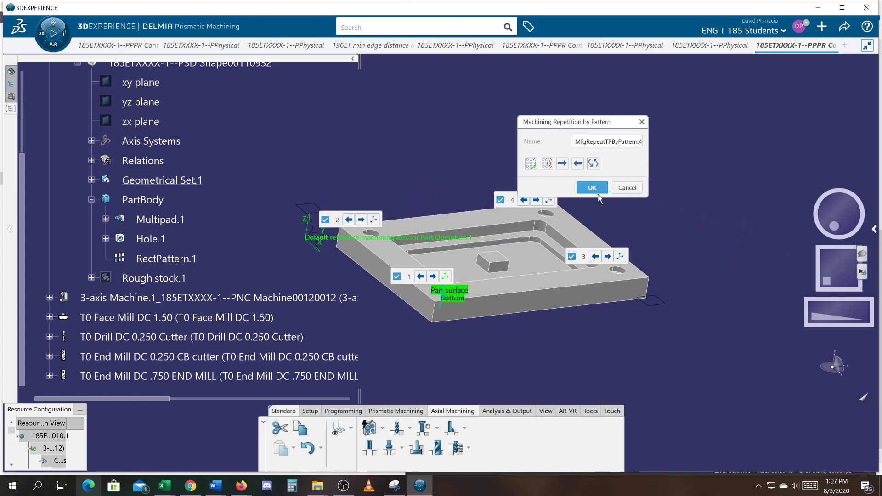
left_click(594, 189)
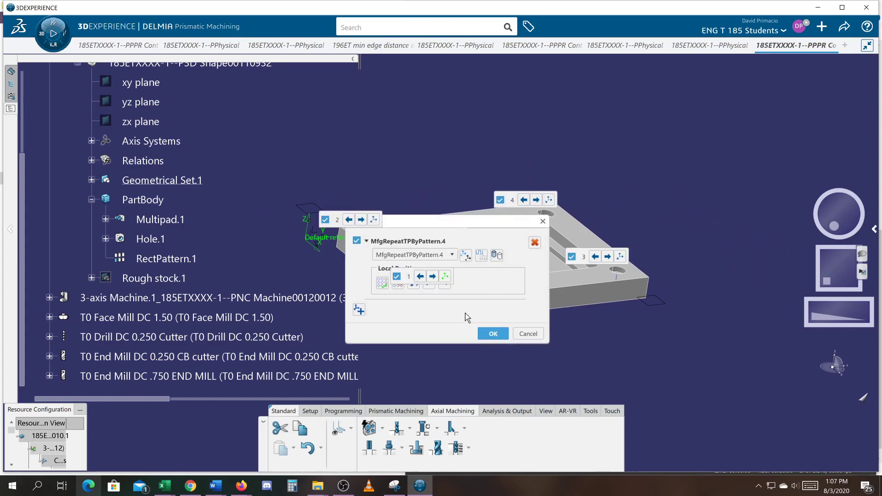
left_click(493, 333)
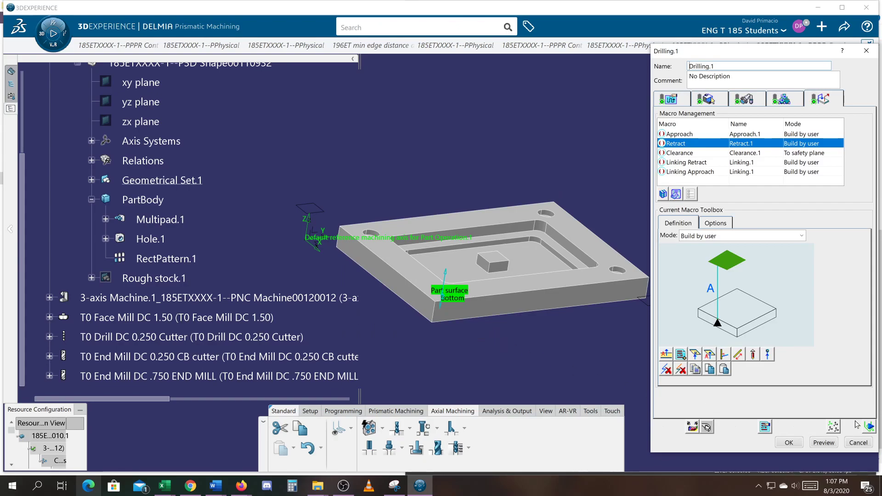
- Compute the four-hole drilling tool path and replay its simulation at an effective step size of 0.017 s, inspecting the tool motion
left_click(868, 427)
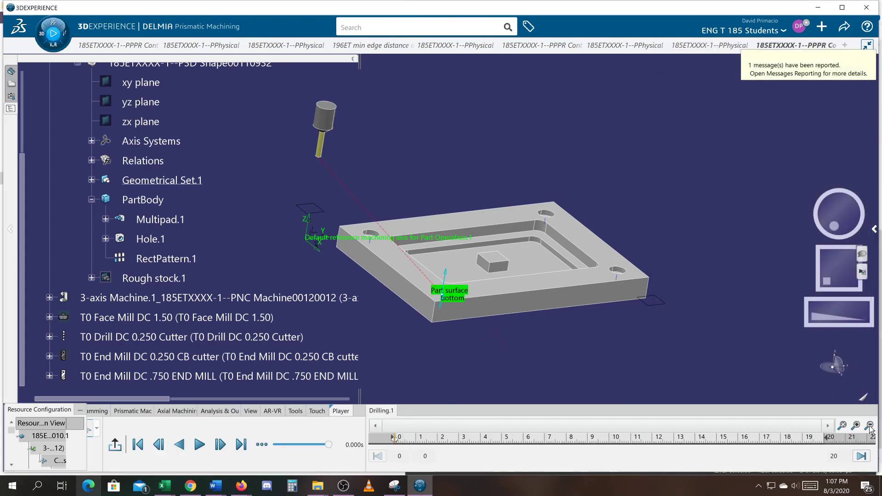
left_click(200, 444)
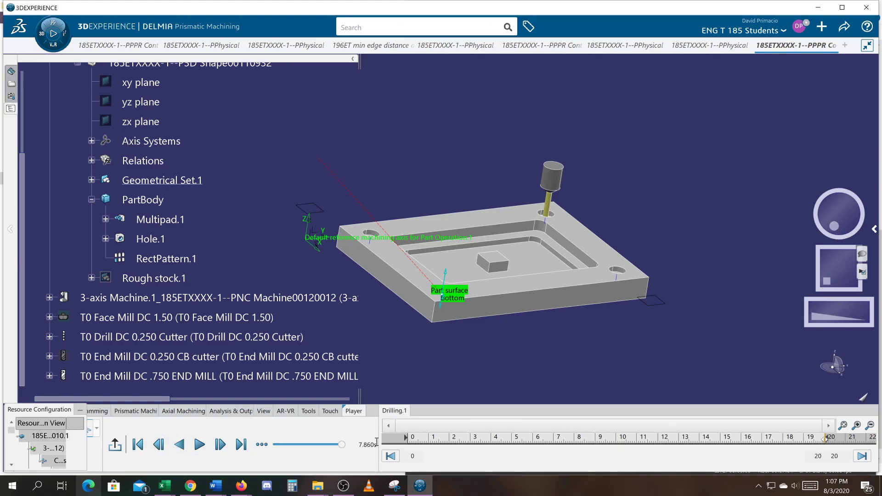
left_click_drag(381, 445, 466, 445)
left_click(137, 444)
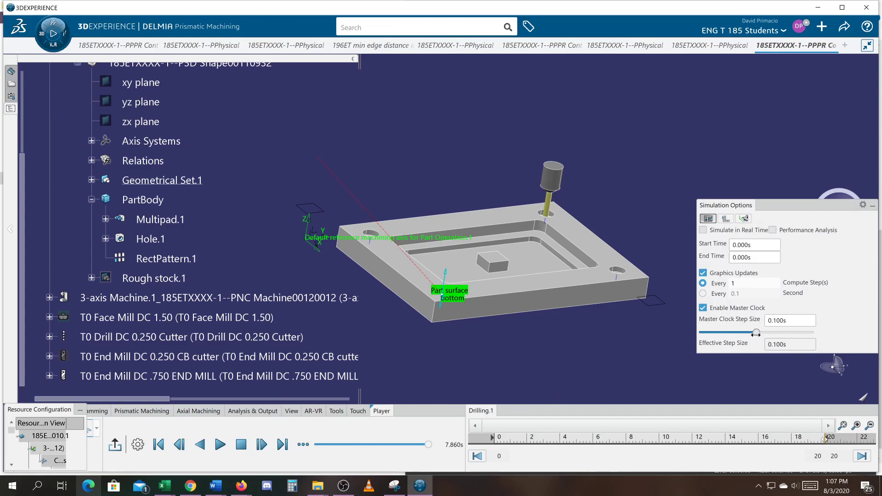
left_click_drag(756, 332, 710, 332)
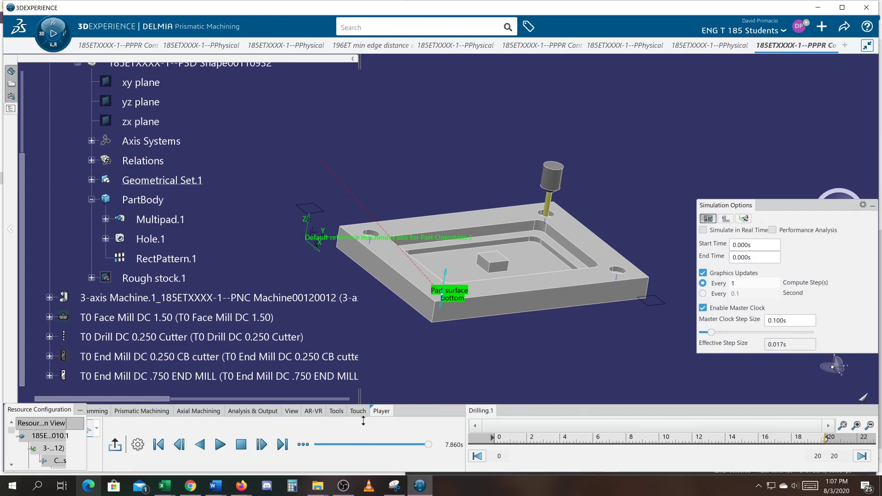
left_click(220, 444)
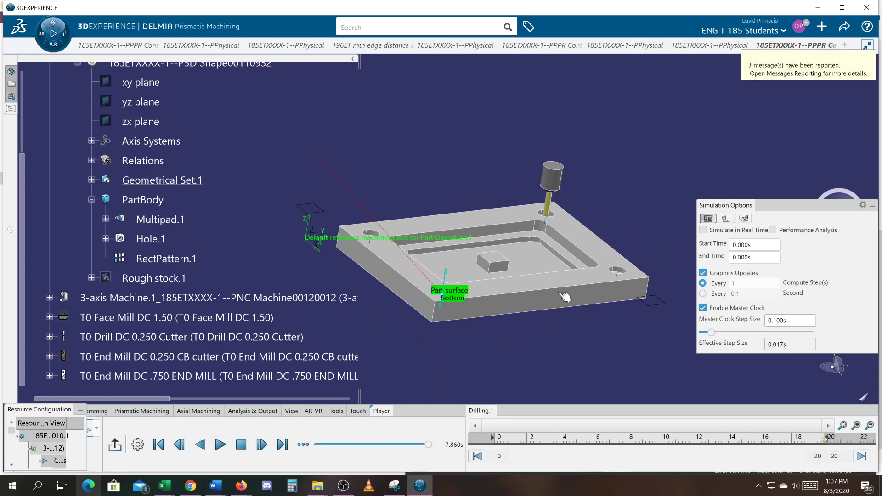
middle_click_drag(481, 345, 467, 329)
middle_click_drag(566, 349, 521, 347)
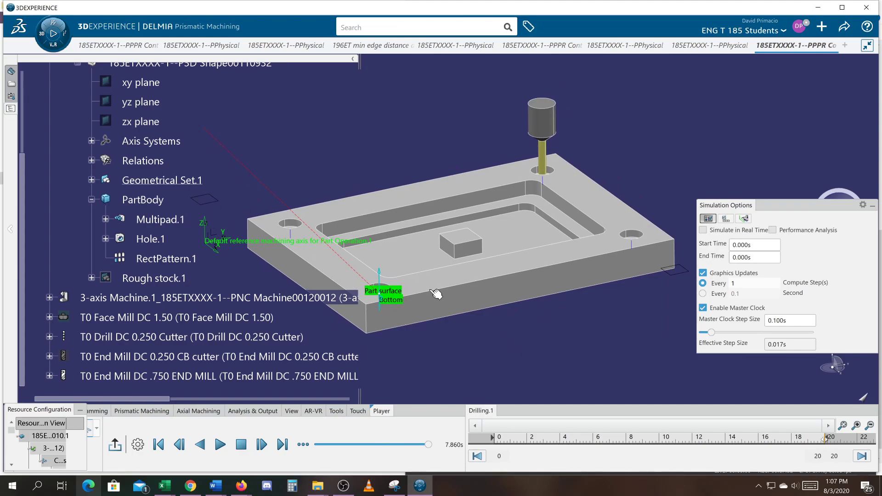
- Exit the simulation, accept the Drilling.1 operation with its hole pattern, and close the simulation options
left_click(121, 445)
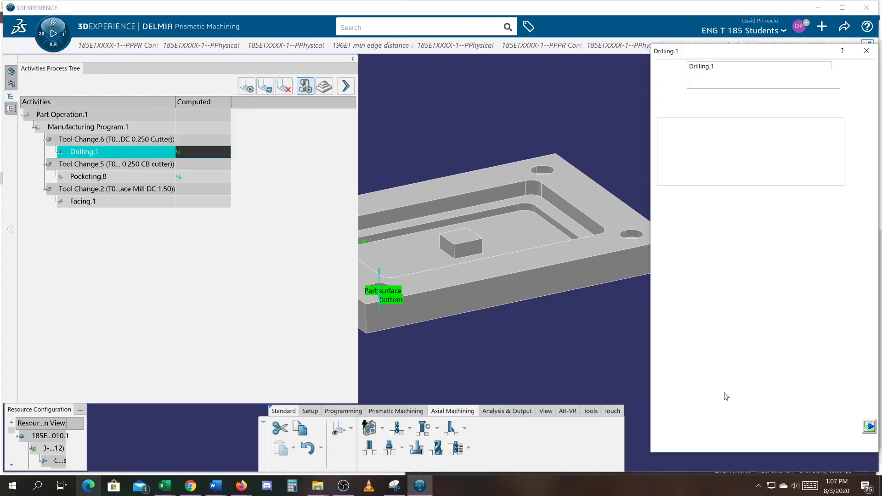
left_click(786, 442)
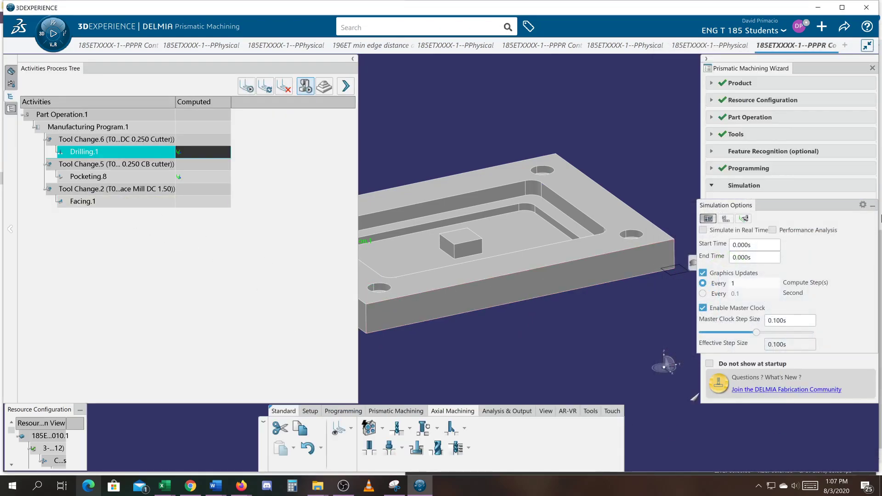
left_click(872, 206)
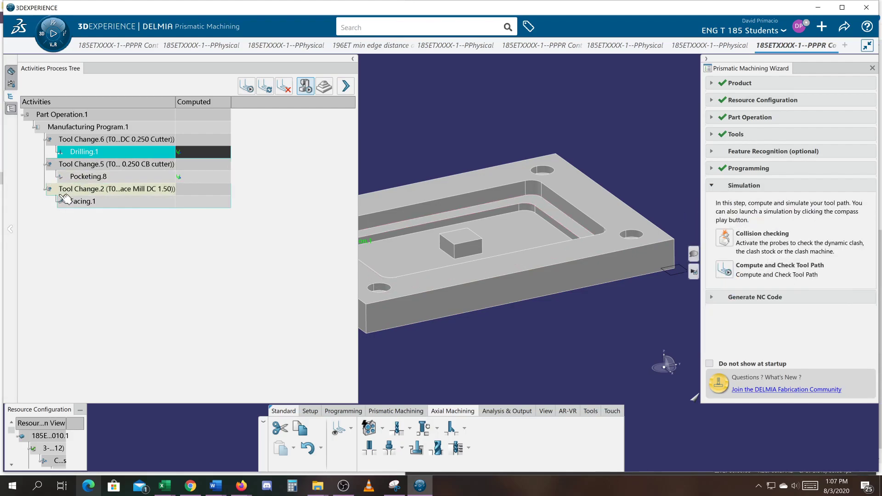
- Review Facing.1, Pocketing.8 and Drilling.1 in the activities tree and examine the plate with its corner holes
left_click(79, 202)
left_click(87, 179)
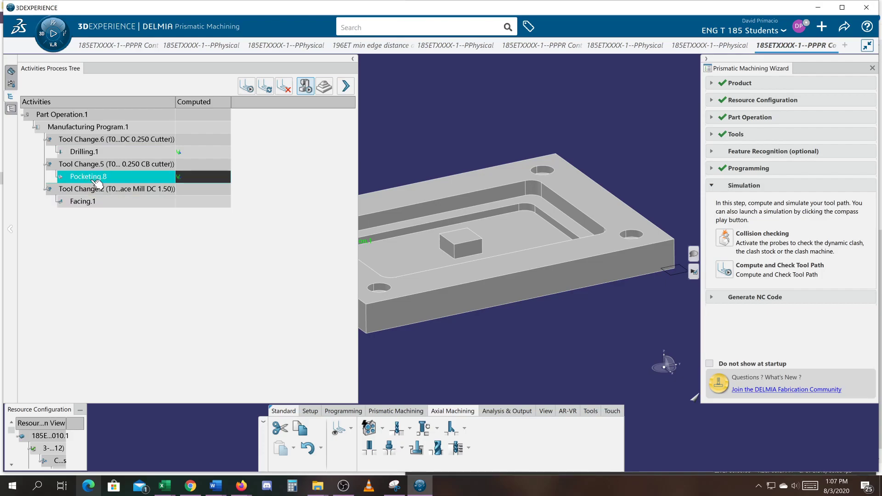
left_click(81, 153)
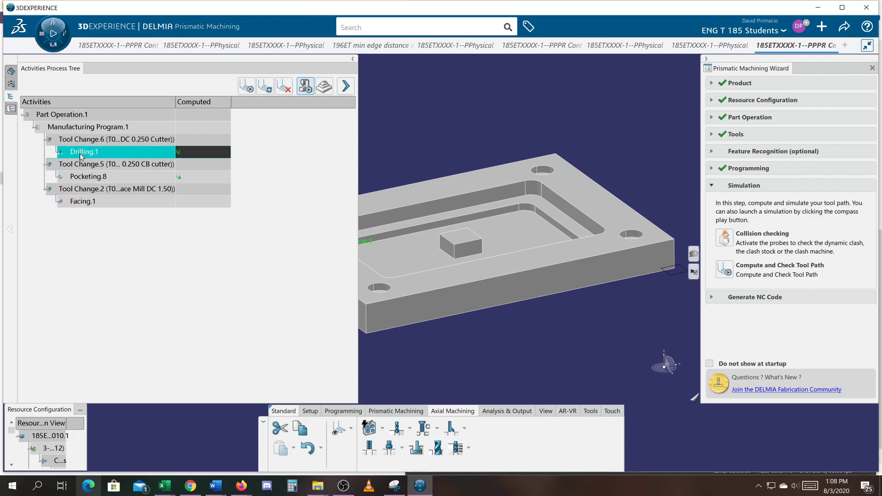
middle_click_drag(544, 330, 574, 323)
middle_click_drag(494, 340, 504, 279)
middle_click_drag(536, 350, 546, 356)
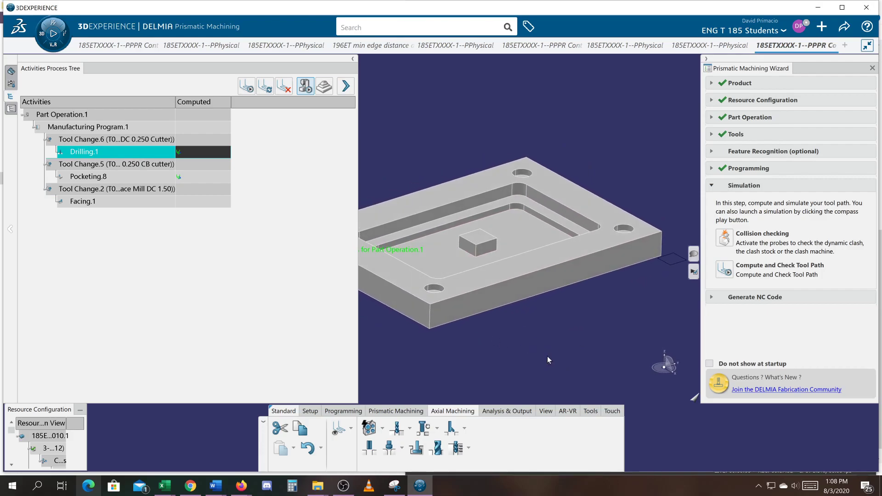
left_click(343, 485)
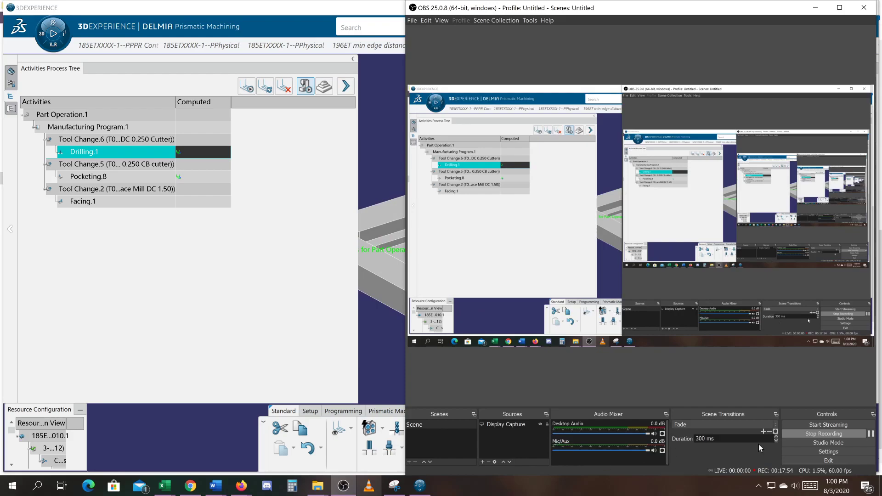